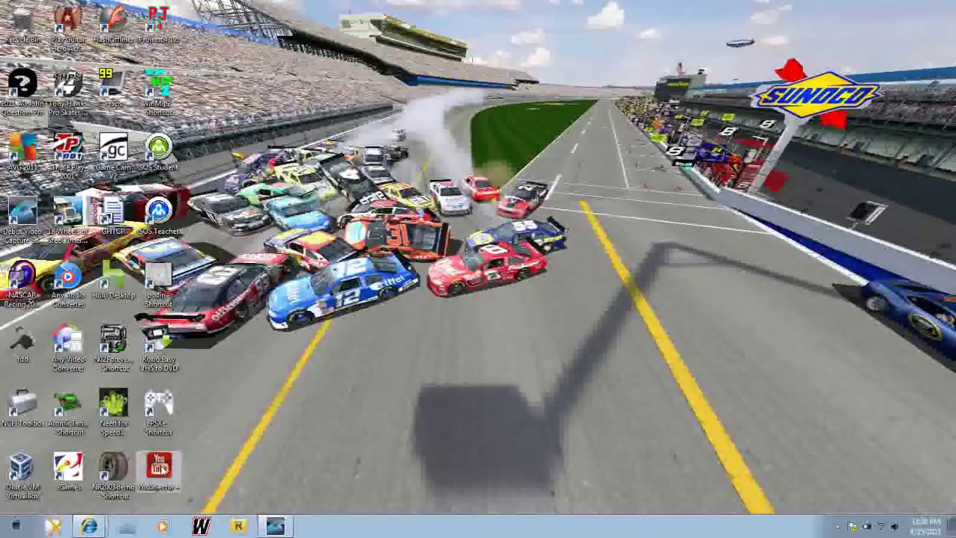
# - In Windows Explorer, open the series folder inside C:\Papyrus\NASCAR Racing 2003 Season Demo
pyautogui.click(129, 527)
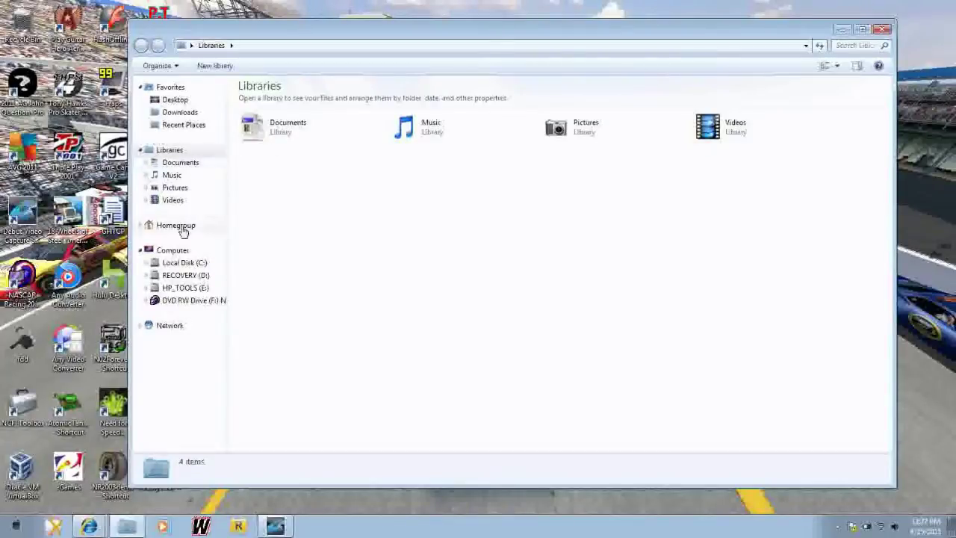
pyautogui.click(188, 253)
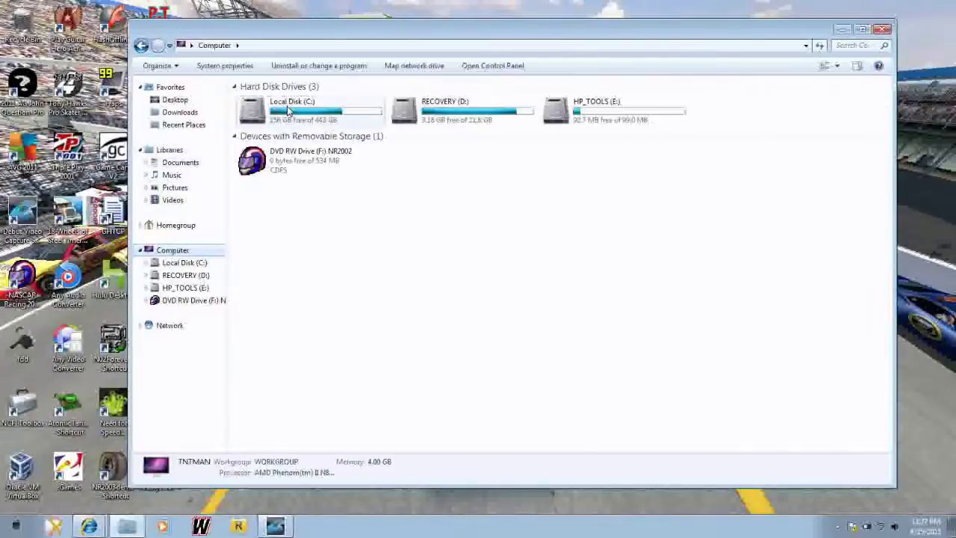
pyautogui.doubleClick(293, 112)
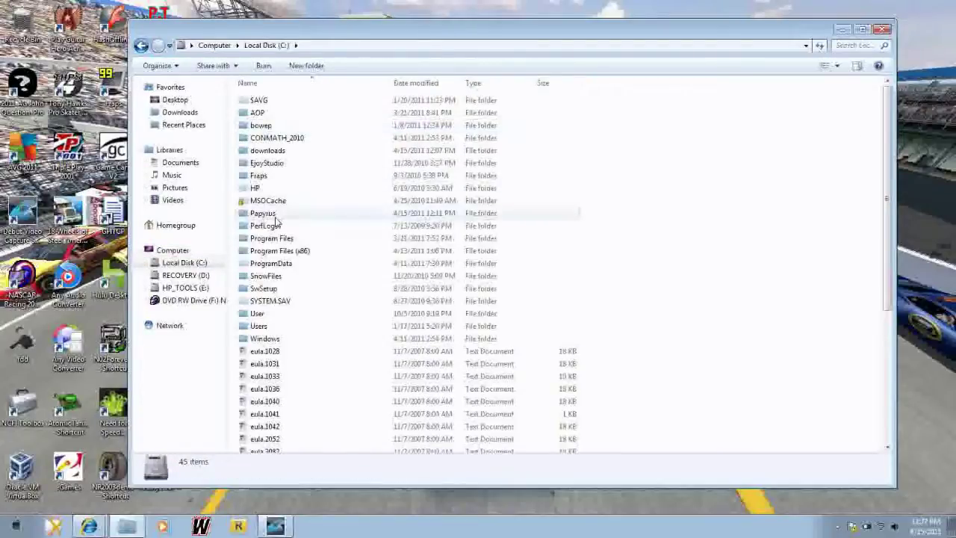
pyautogui.doubleClick(270, 214)
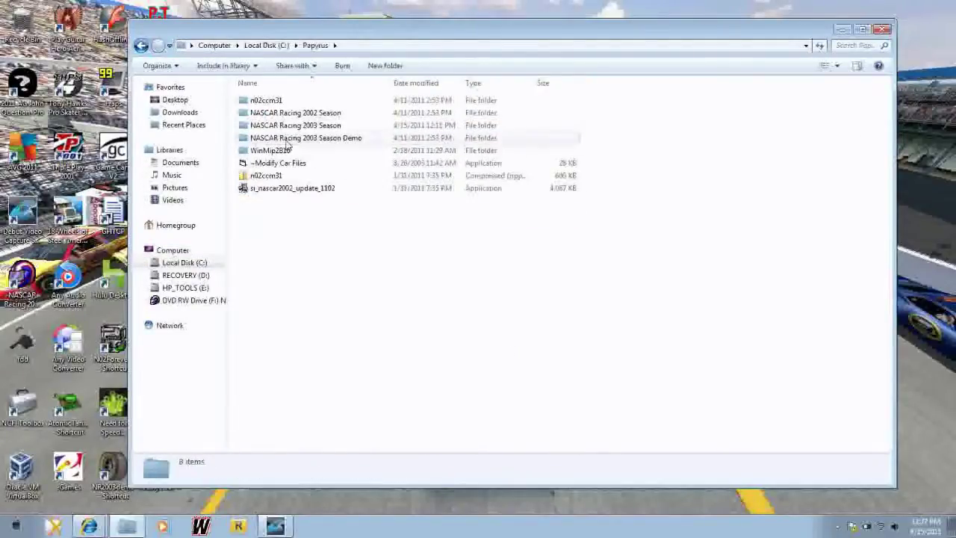
pyautogui.doubleClick(289, 139)
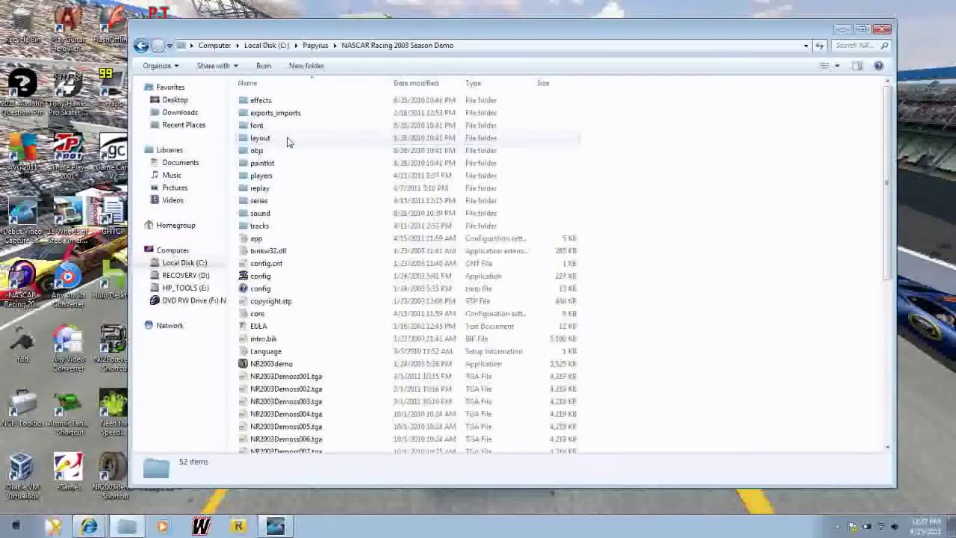
pyautogui.doubleClick(268, 203)
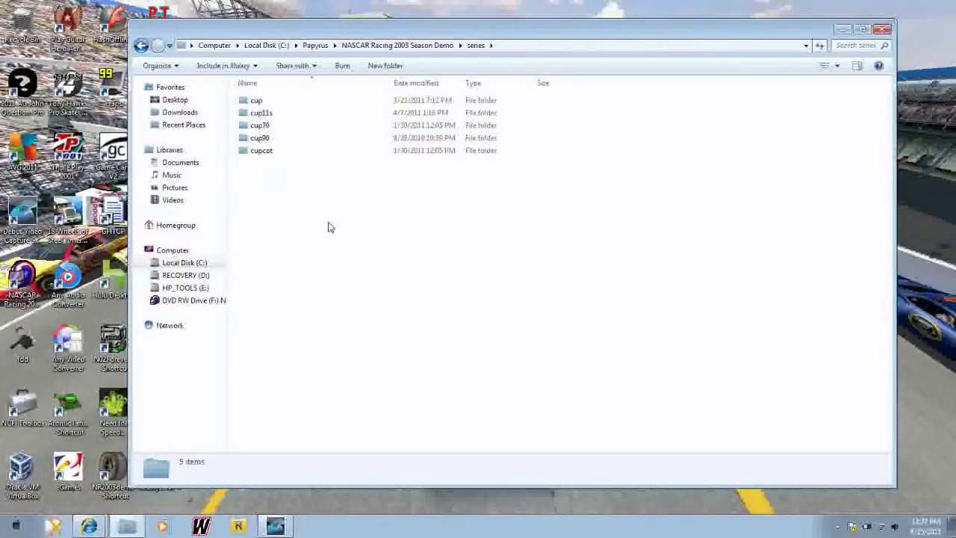
# - Create a new folder named cup91 in the series folder
pyautogui.click(390, 67)
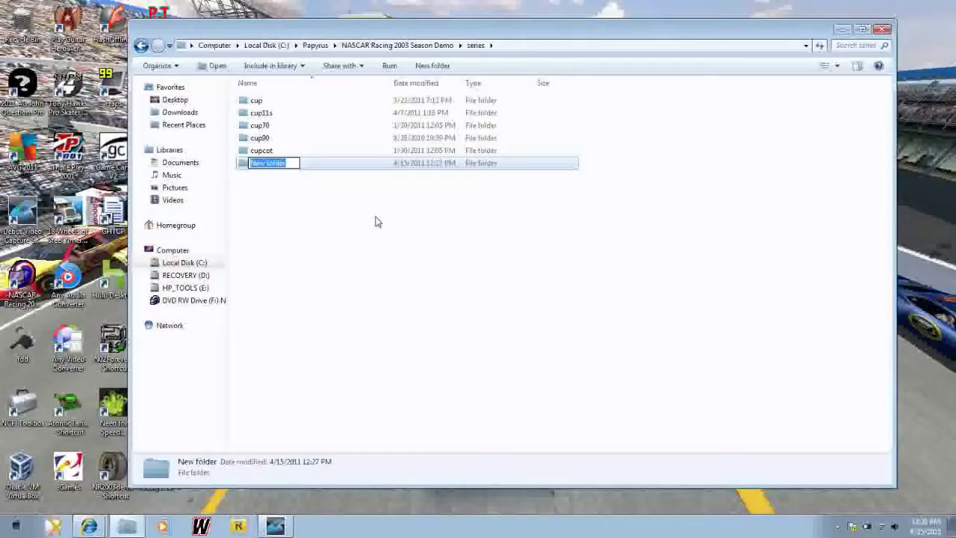
pyautogui.write('cu0')
pyautogui.press('BackSpace')
pyautogui.write('p')
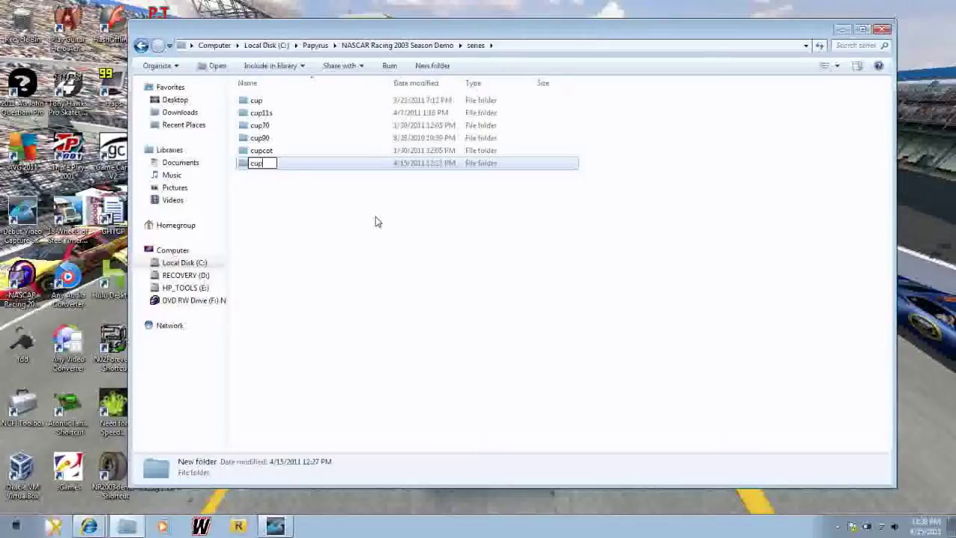
pyautogui.write('91')
pyautogui.click(324, 237)
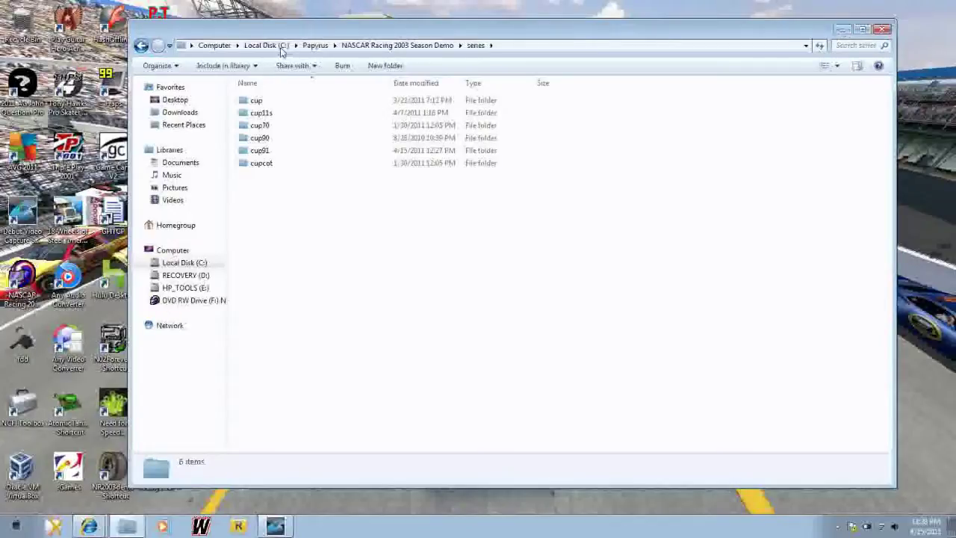
# - Switch to Internet Explorer and search Google for "cup90 mod"
pyautogui.click(841, 32)
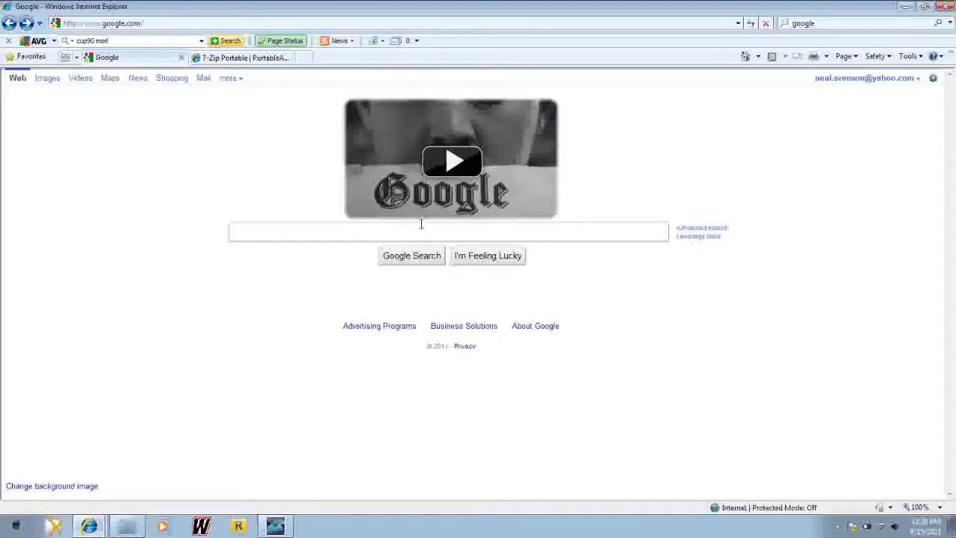
pyautogui.write('cu')
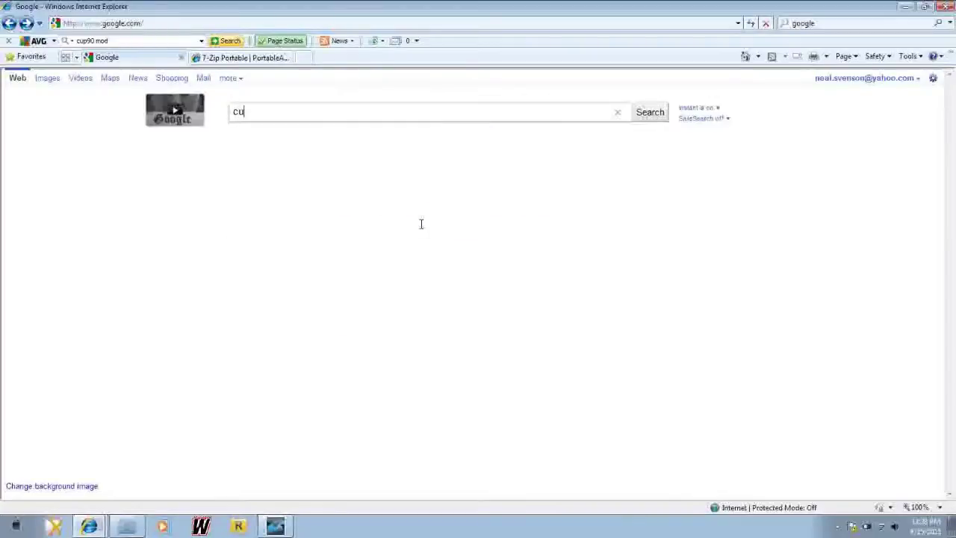
pyautogui.write('p90 mod')
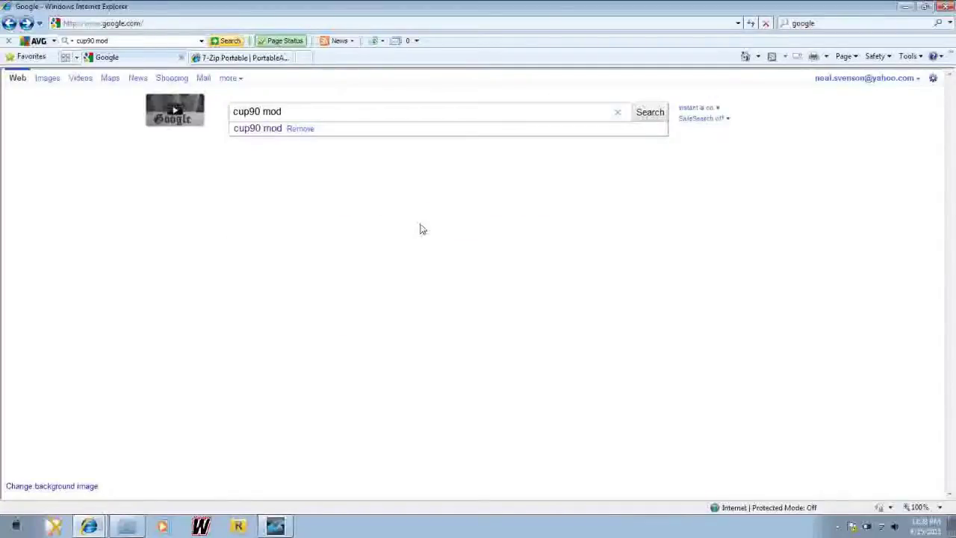
pyautogui.press('Return')
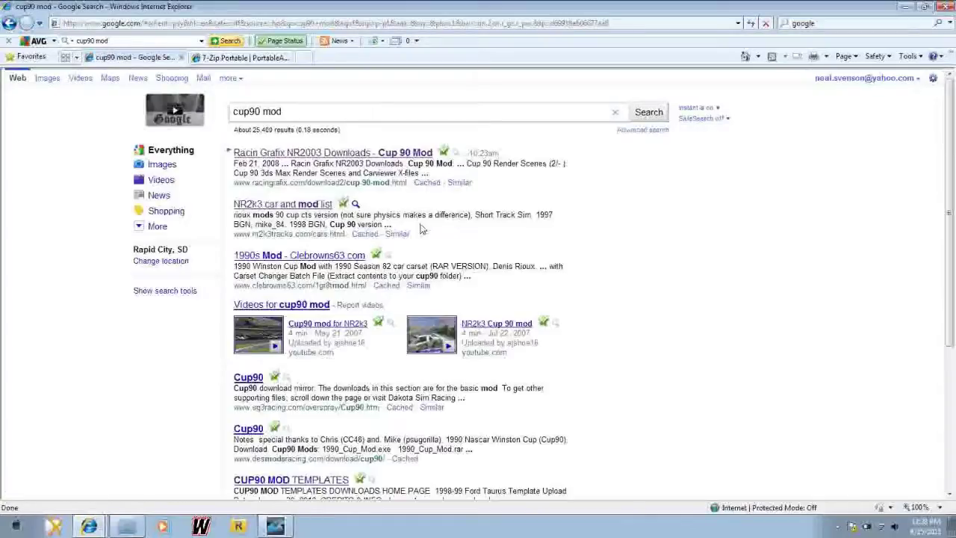
# - Look through the search results and open the Racin Grafix NR2003 Downloads - Cup 90 Mod page
pyautogui.scroll(-3, 489, 191)
pyautogui.scroll(3, 489, 191)
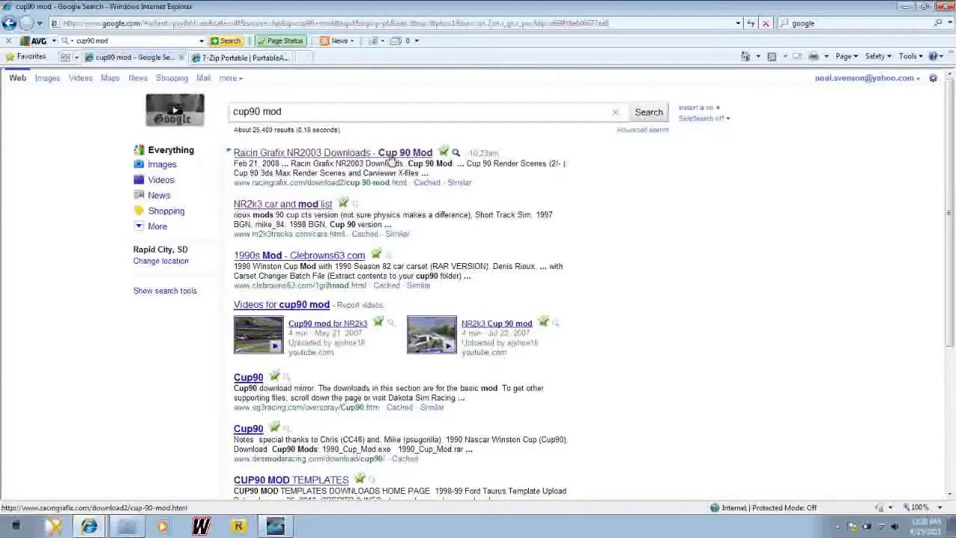
pyautogui.scroll(-3, 403, 171)
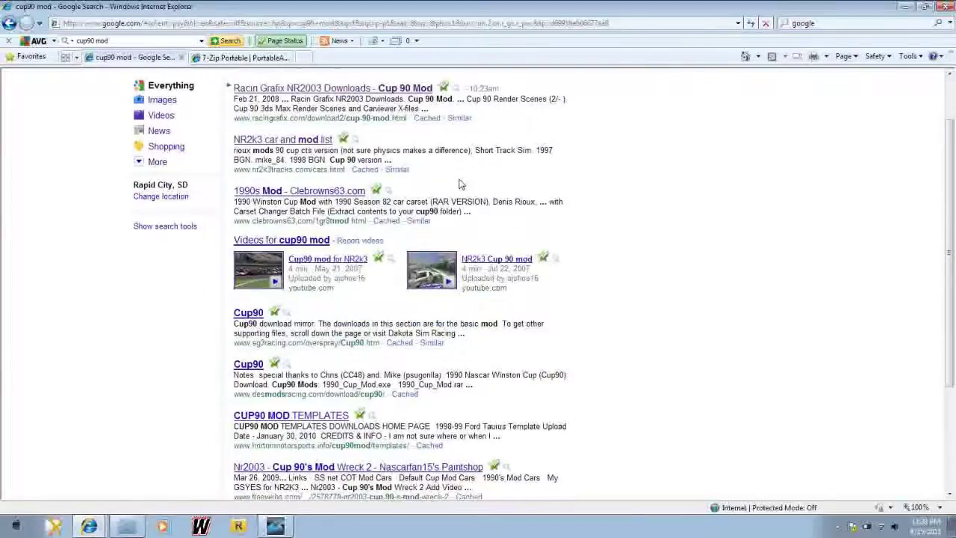
pyautogui.scroll(-3, 455, 195)
pyautogui.scroll(6, 374, 205)
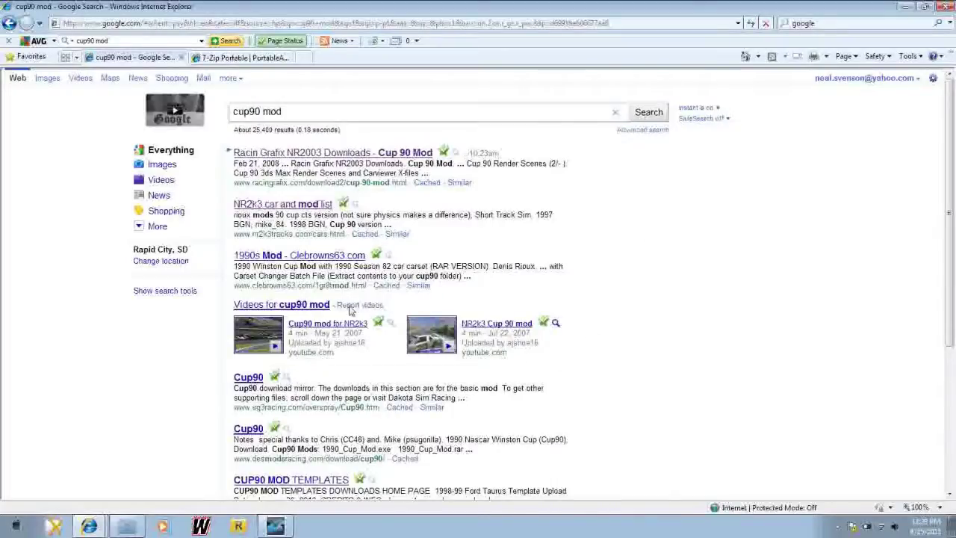
pyautogui.click(396, 158)
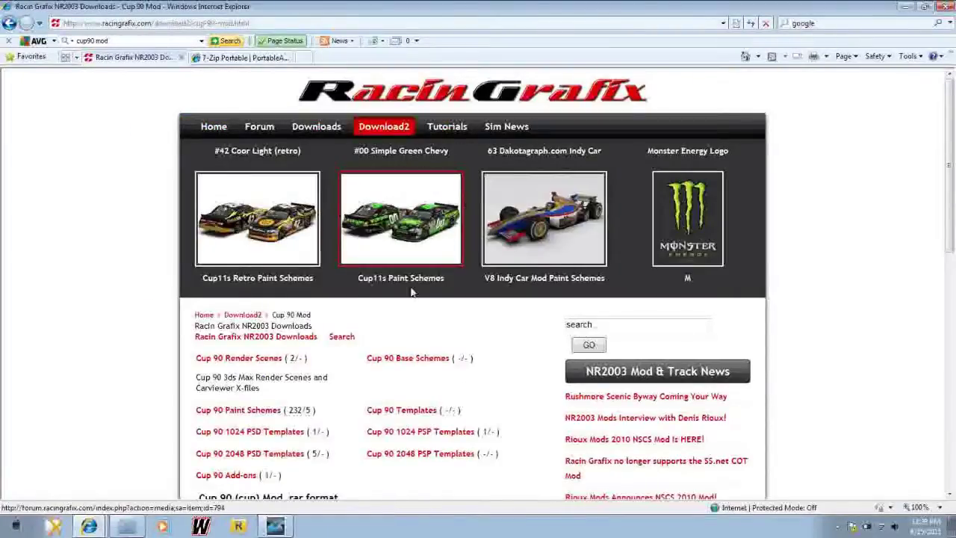
# - Compare the cup and cts versions, and download Cup90_cup.rar into the NASCAR Racing 2003 Season Demo series folder
pyautogui.scroll(-3, 410, 292)
pyautogui.scroll(-3, 410, 292)
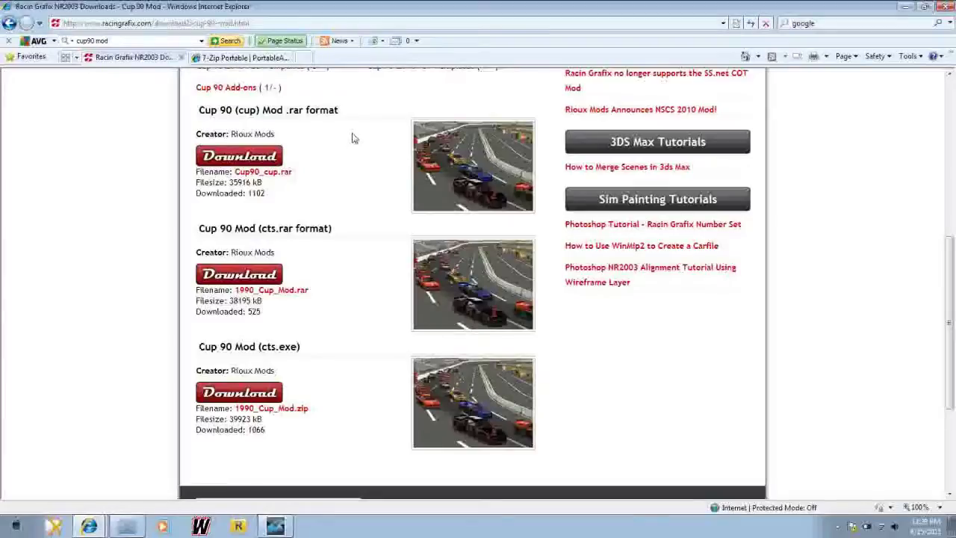
pyautogui.moveTo(258, 110); pyautogui.dragTo(241, 117)
pyautogui.click(266, 116)
pyautogui.moveTo(277, 229); pyautogui.dragTo(260, 231)
pyautogui.click(289, 233)
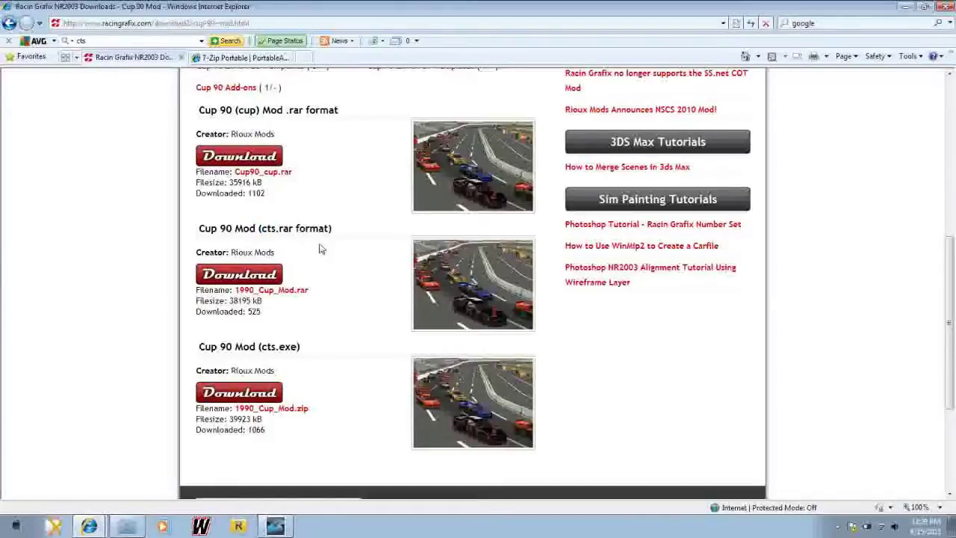
pyautogui.click(267, 159)
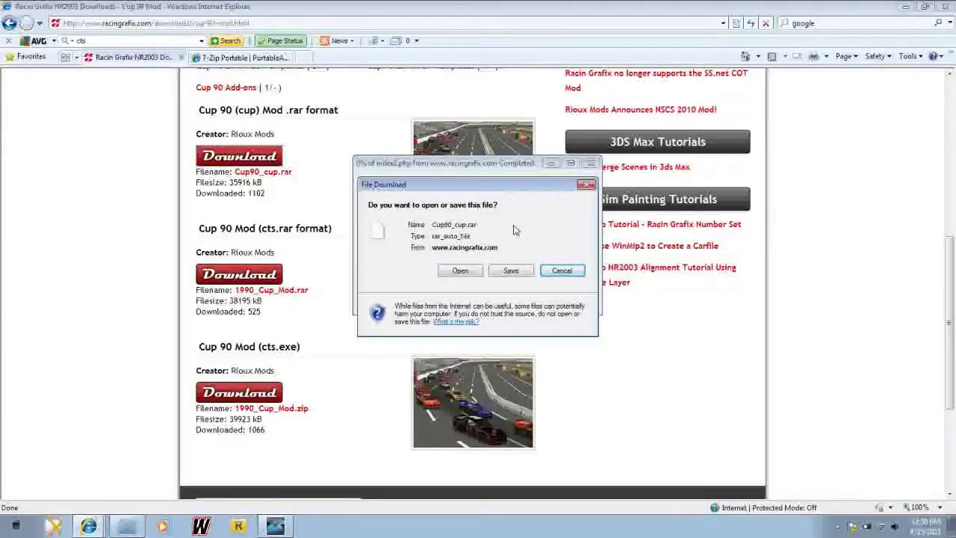
pyautogui.click(510, 270)
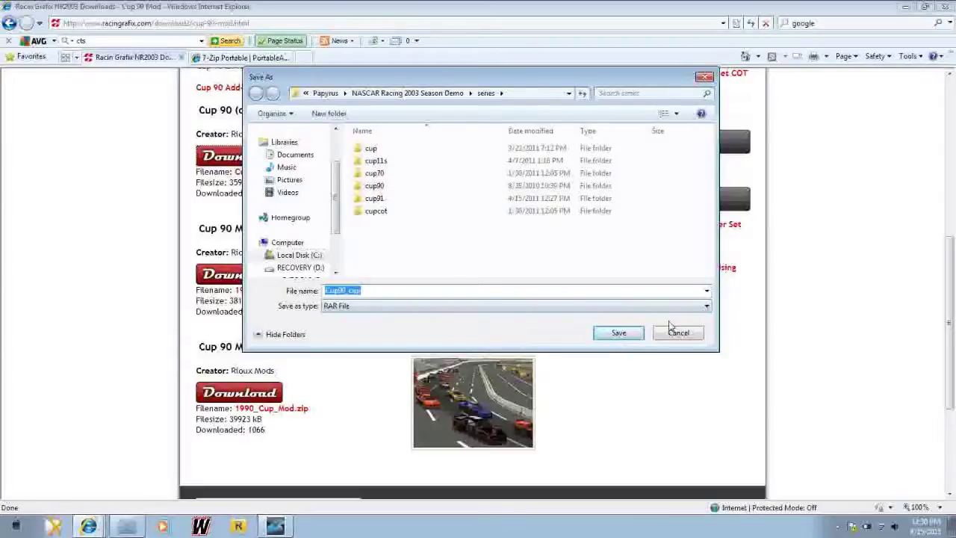
pyautogui.click(617, 334)
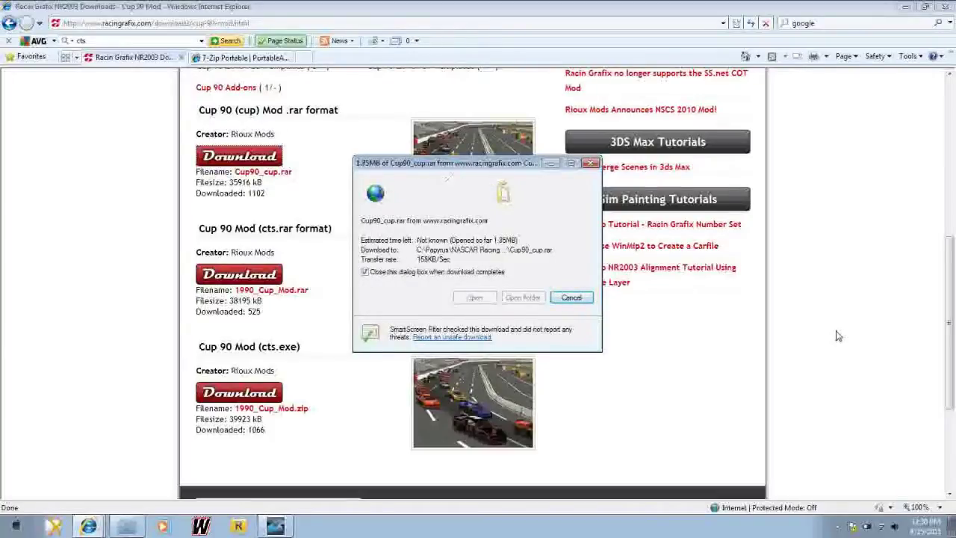
pyautogui.click(552, 163)
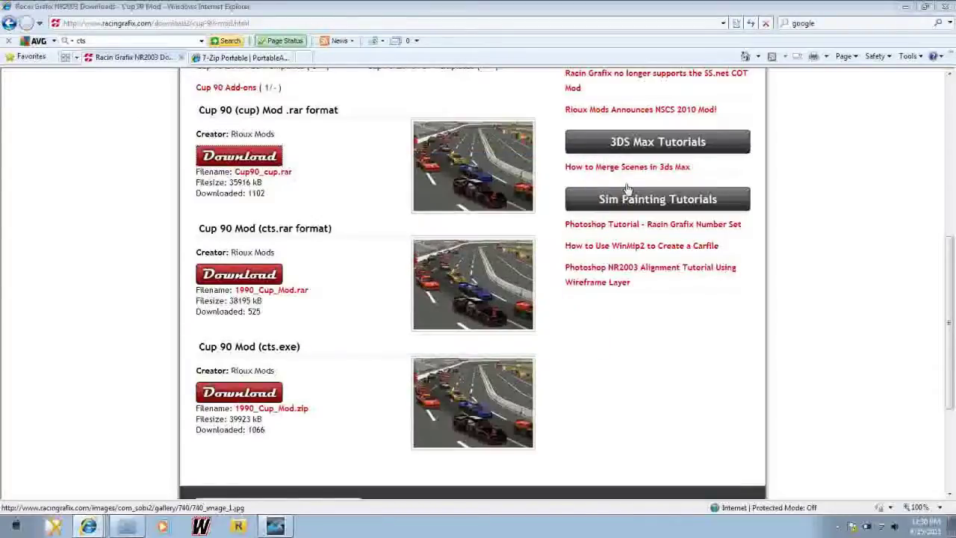
# - Return to Windows Explorer and open the nfl_cts folder inside C:\Papyrus\NASCAR Racing 2003 Season\series
pyautogui.click(908, 9)
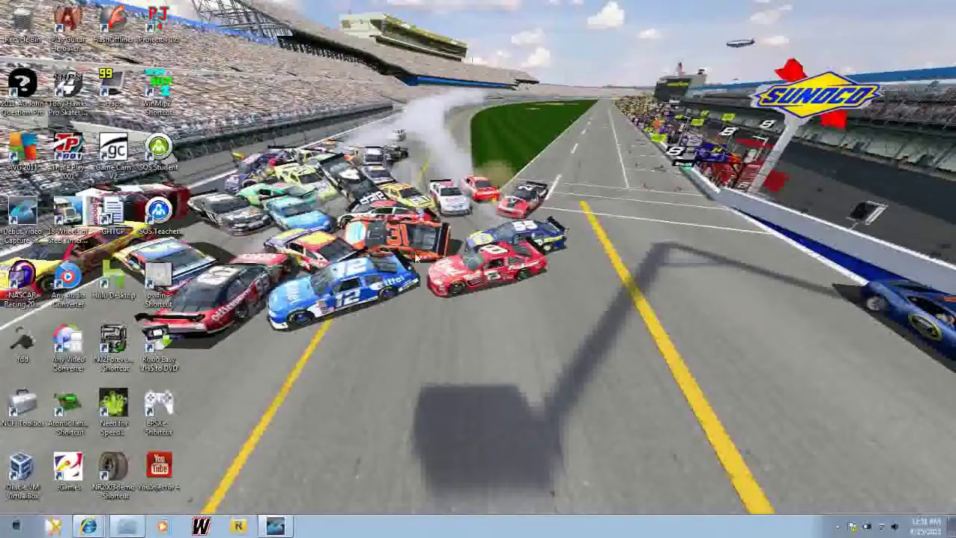
pyautogui.click(121, 527)
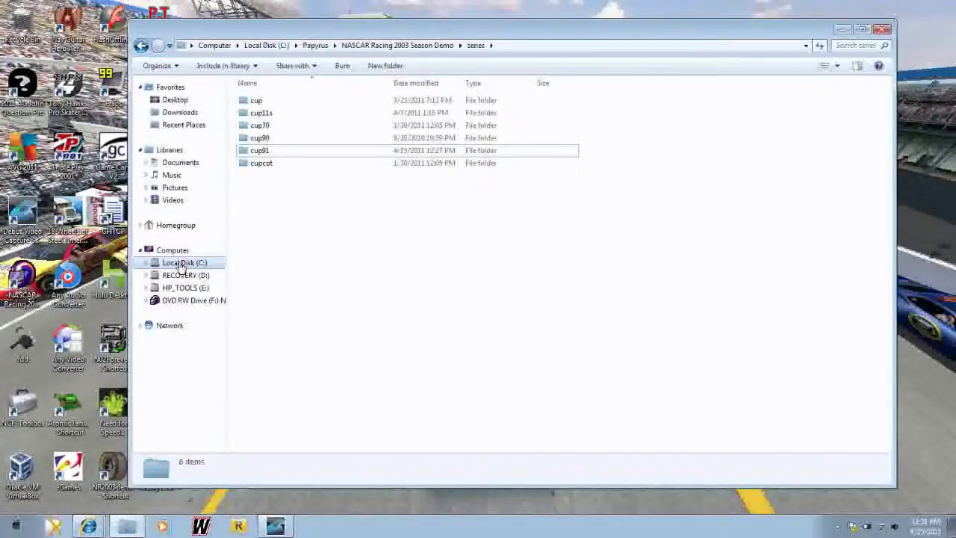
pyautogui.click(182, 263)
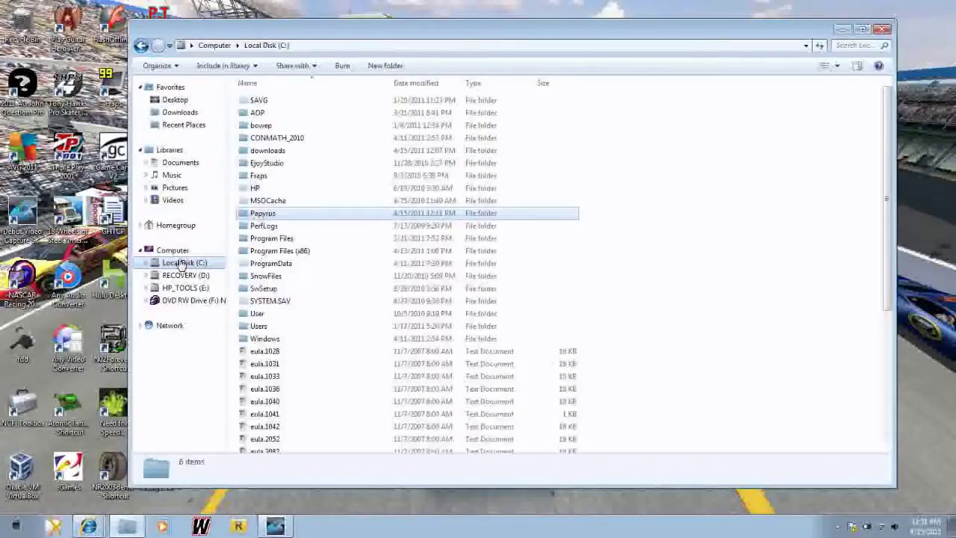
pyautogui.doubleClick(273, 215)
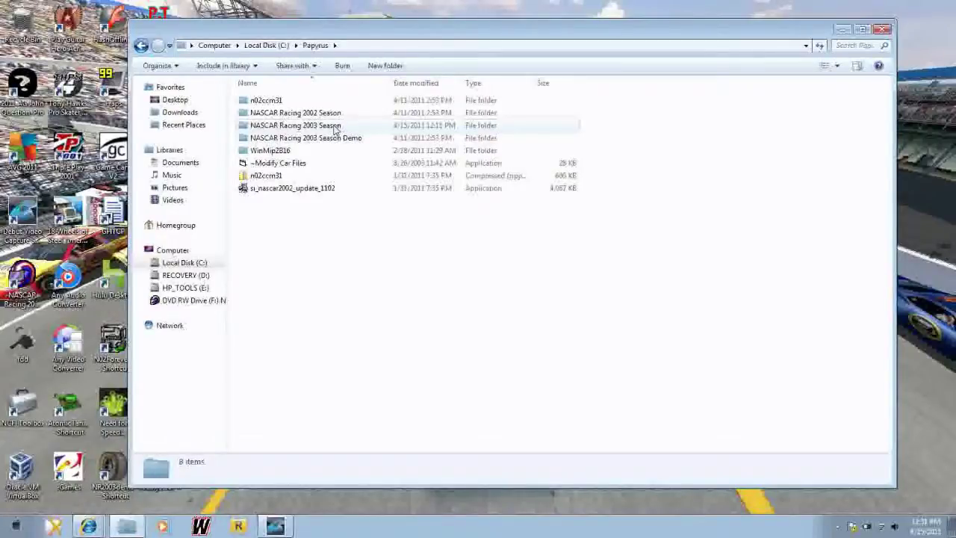
pyautogui.doubleClick(335, 130)
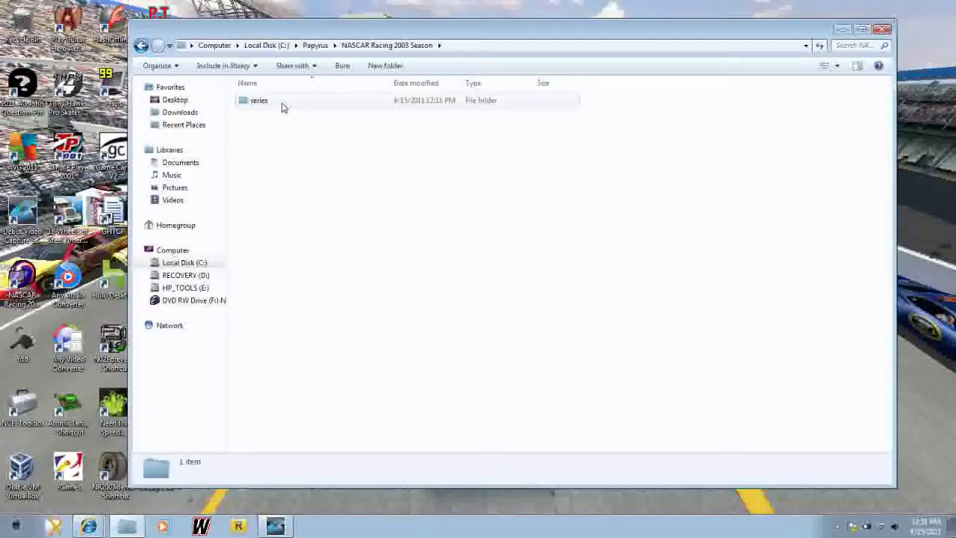
pyautogui.doubleClick(256, 102)
pyautogui.doubleClick(259, 106)
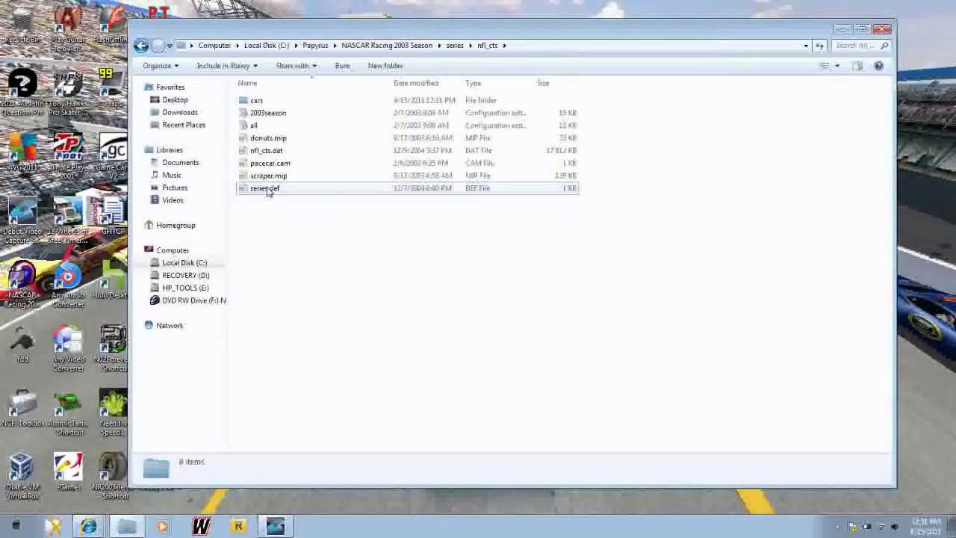
# - Copy the cars folder together with the nfl_cts.dat and series.def files
pyautogui.click(266, 188)
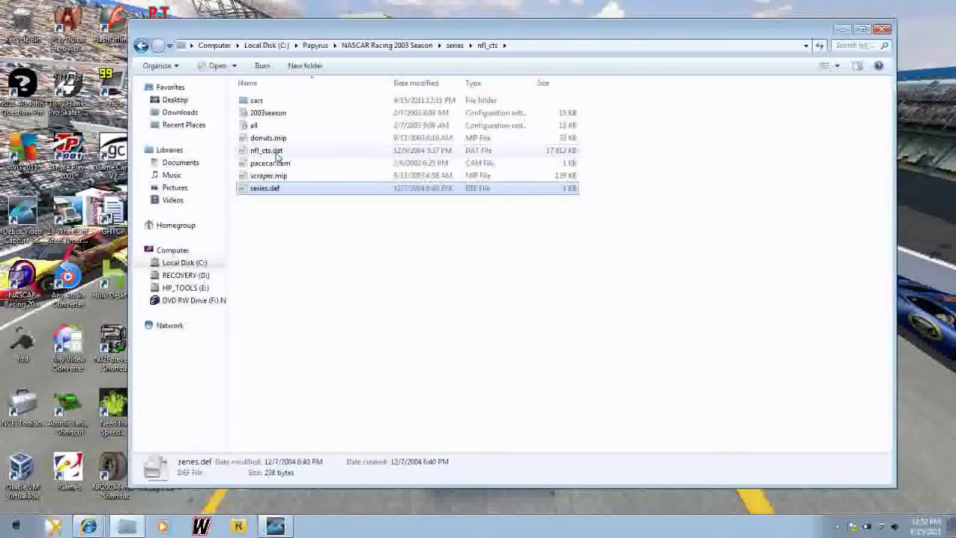
pyautogui.keyDown('ctrl'); pyautogui.click(268, 151); pyautogui.keyUp('ctrl')
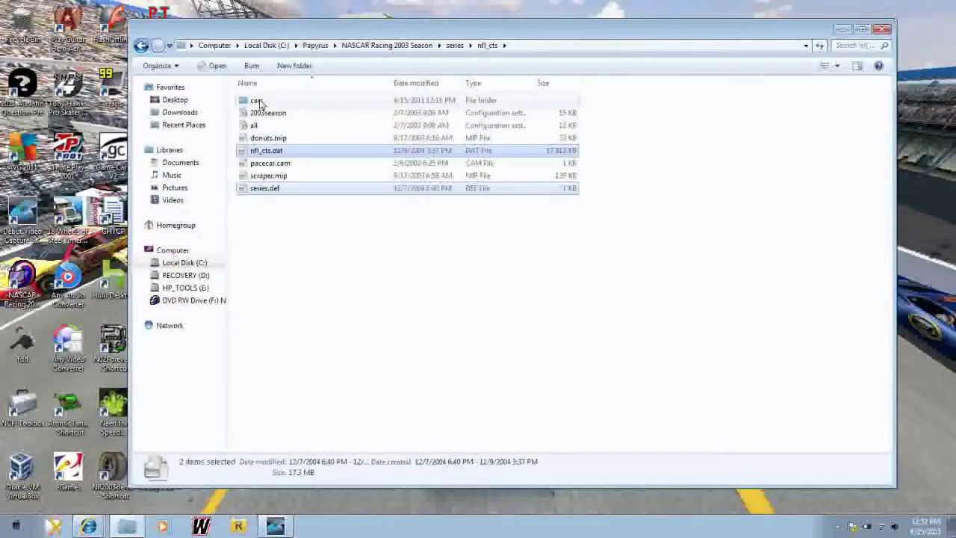
pyautogui.keyDown('ctrl'); pyautogui.click(259, 103); pyautogui.keyUp('ctrl')
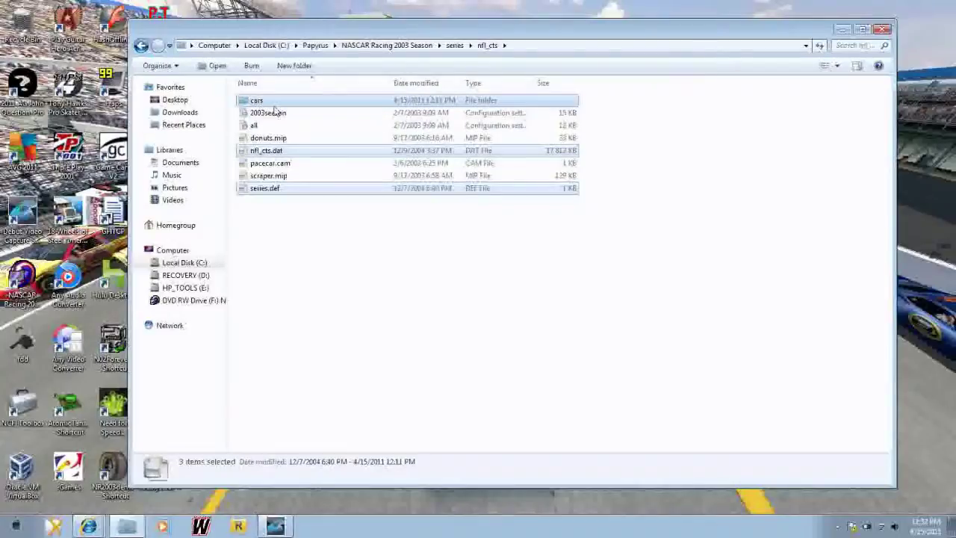
pyautogui.rightClick(301, 192)
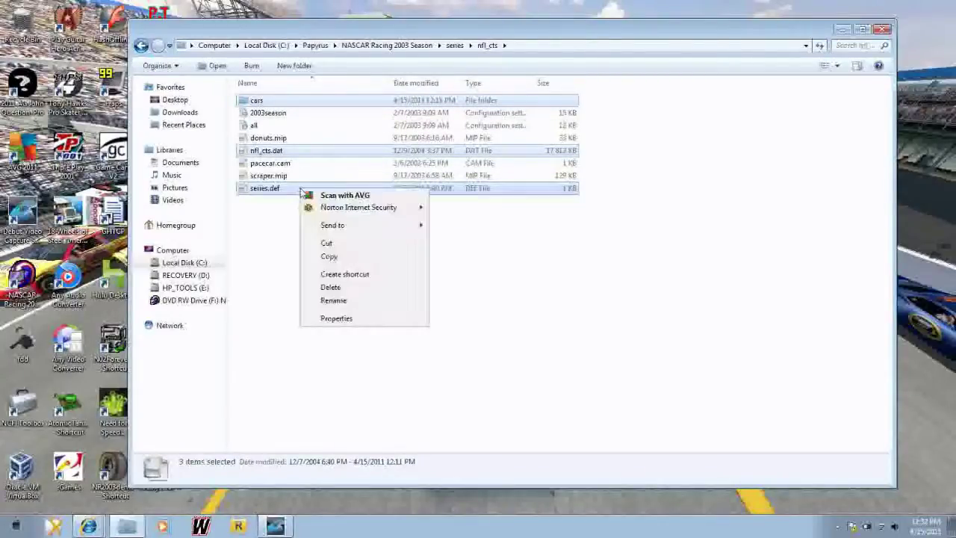
pyautogui.click(345, 257)
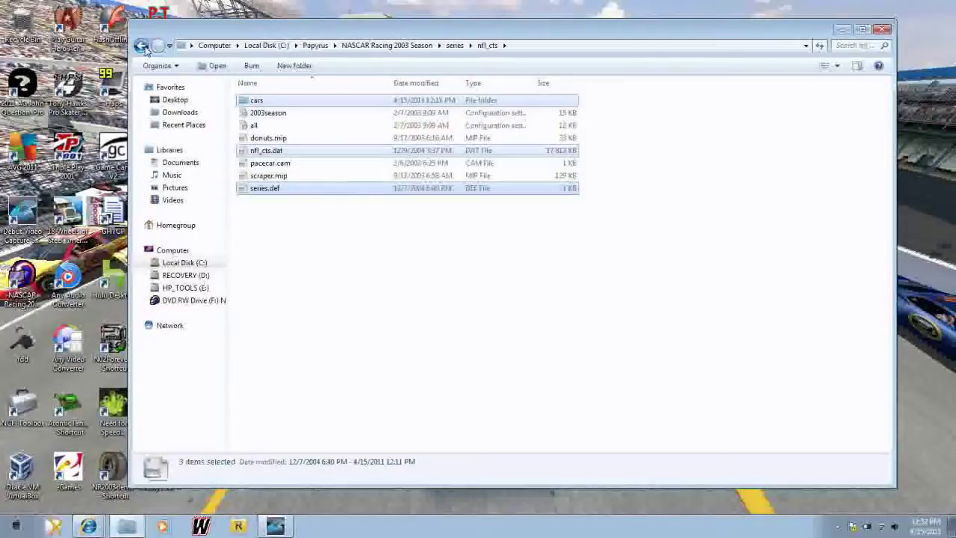
# - Create a folder named cts in C:\Papyrus\NASCAR Racing 2003 Season Demo\series
pyautogui.click(141, 46)
pyautogui.click(141, 45)
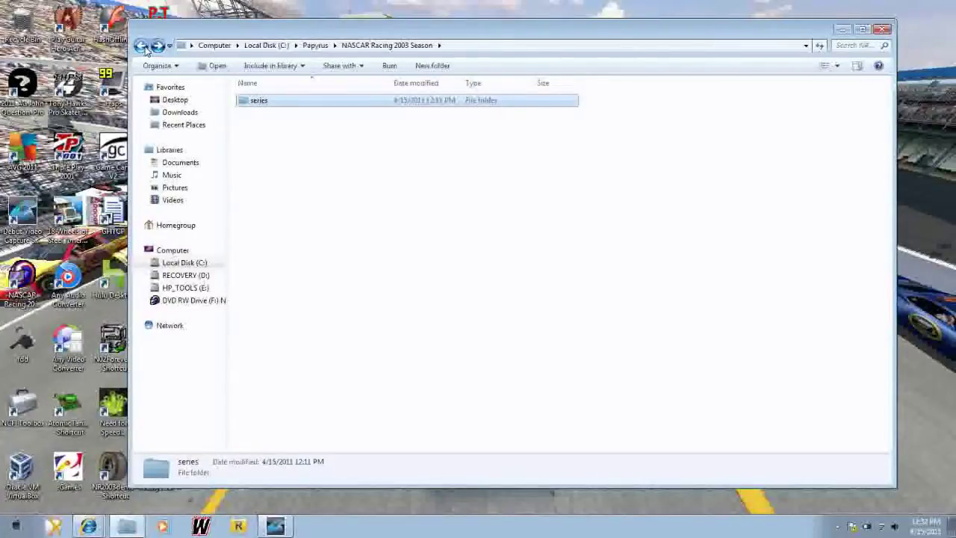
pyautogui.click(142, 46)
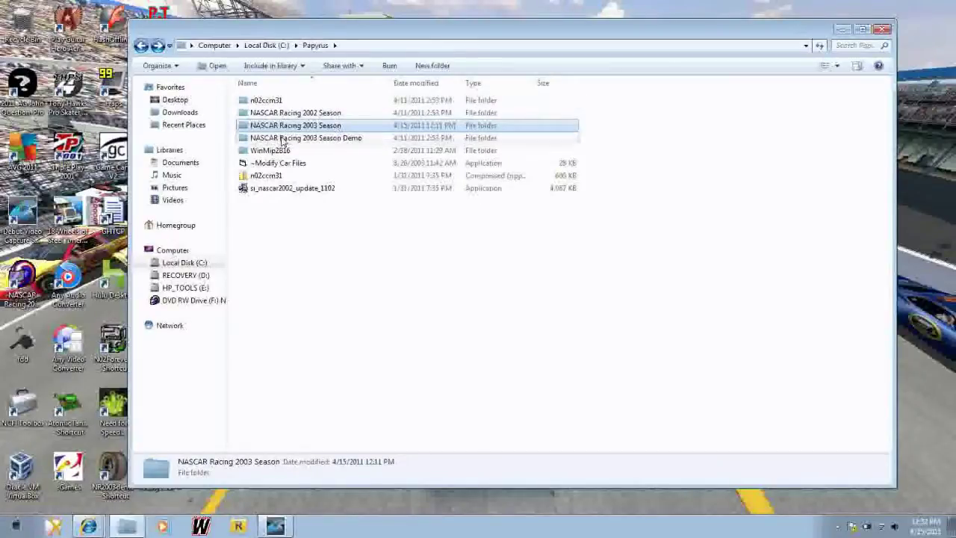
pyautogui.doubleClick(349, 144)
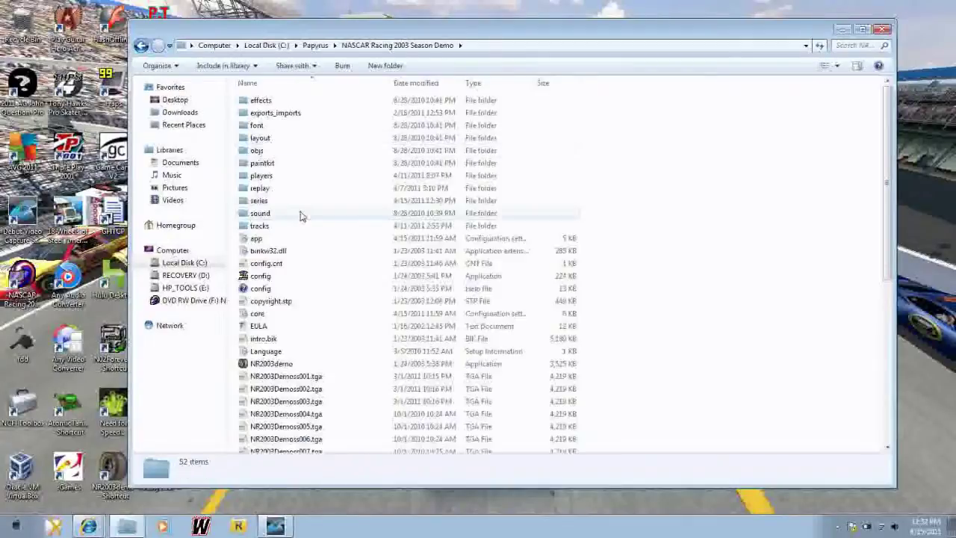
pyautogui.doubleClick(259, 201)
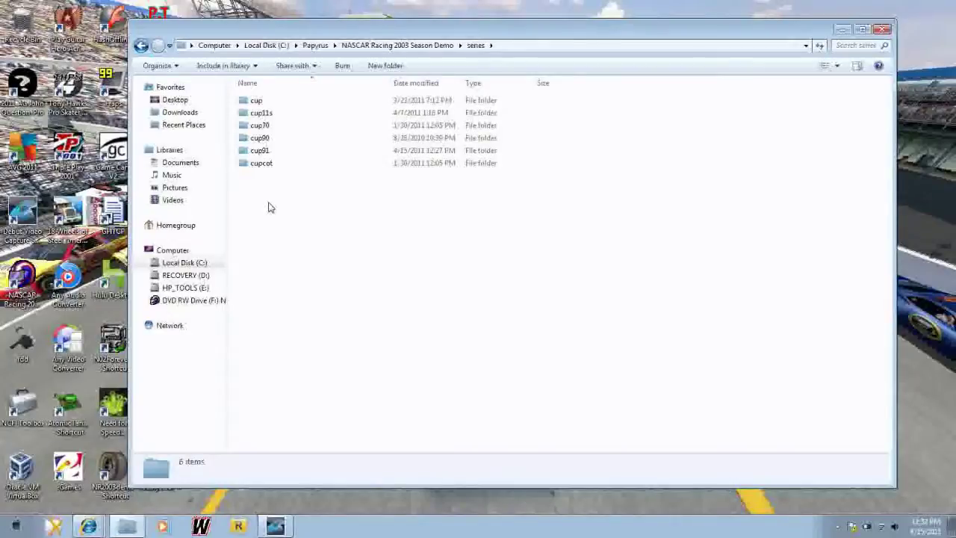
pyautogui.click(389, 68)
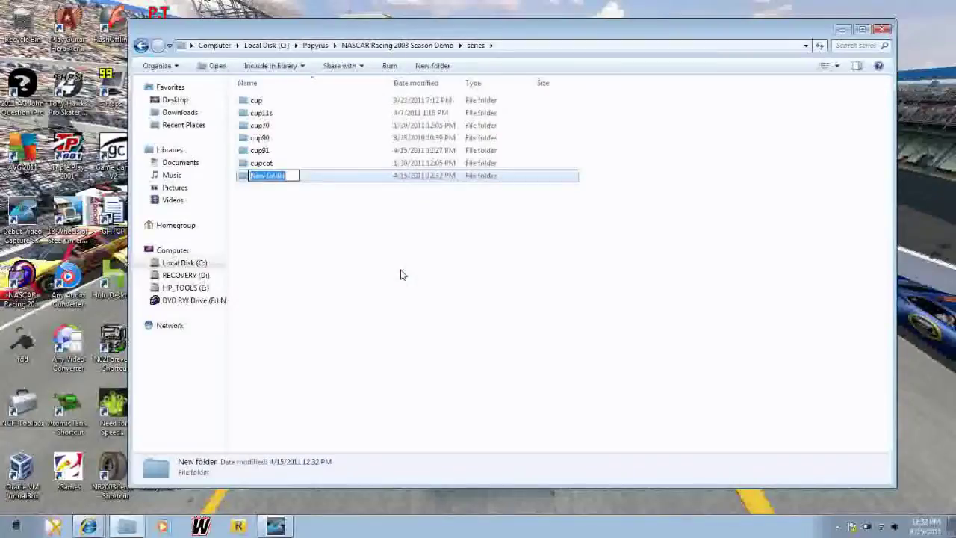
pyautogui.write('cts')
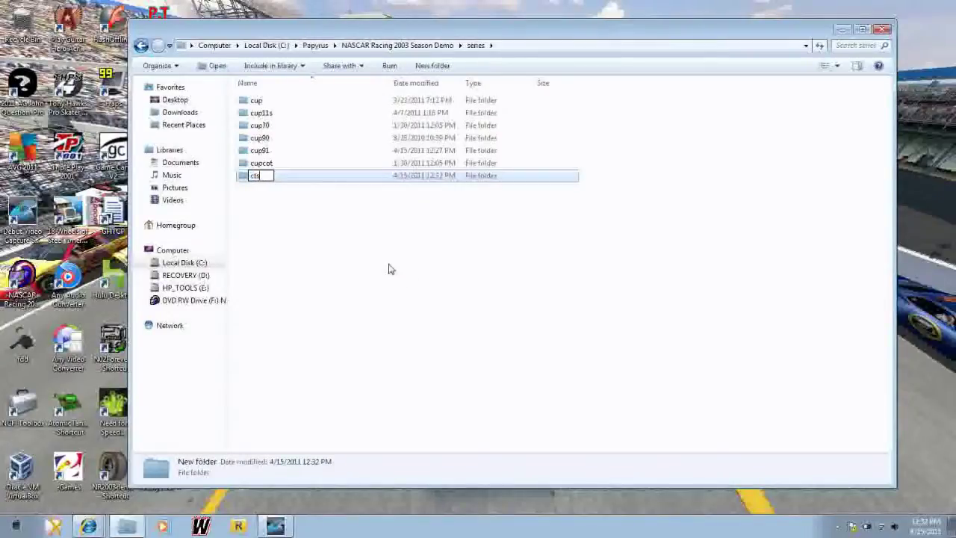
pyautogui.press('Return')
# - Paste the copied cars folder, nfl_cts.dat and series.def into the new cts folder
pyautogui.doubleClick(253, 102)
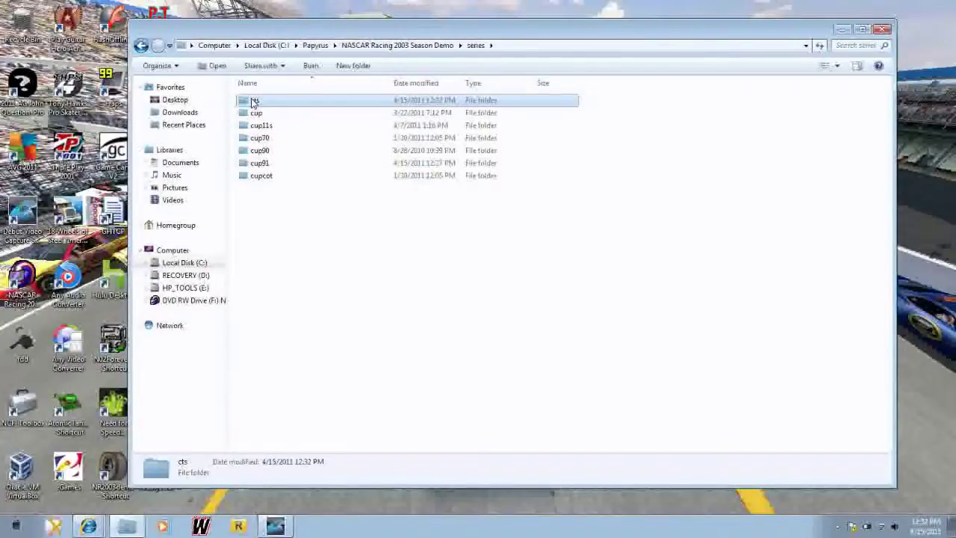
pyautogui.rightClick(321, 190)
pyautogui.click(363, 291)
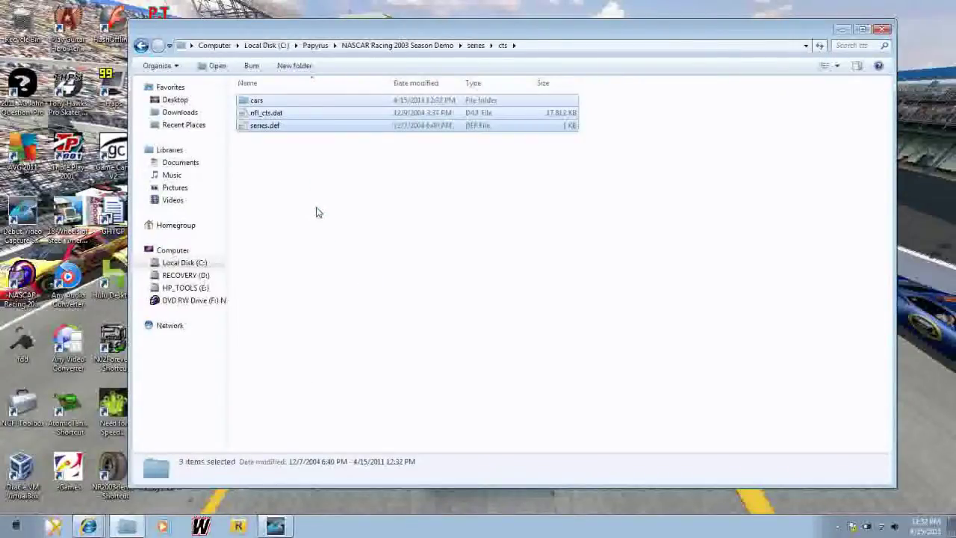
pyautogui.click(292, 210)
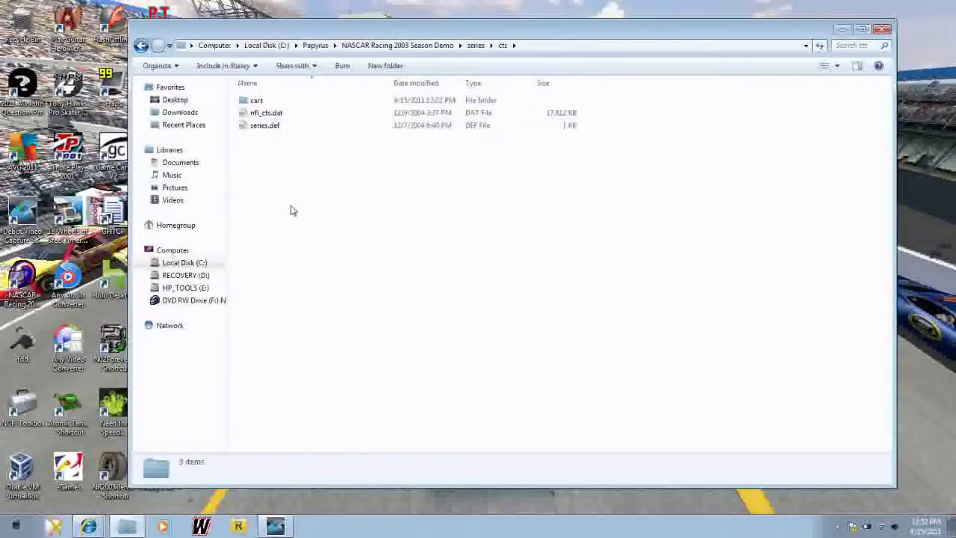
# - Rename nfl_cts.dat in the cts folder to cup.dat
pyautogui.click(273, 113)
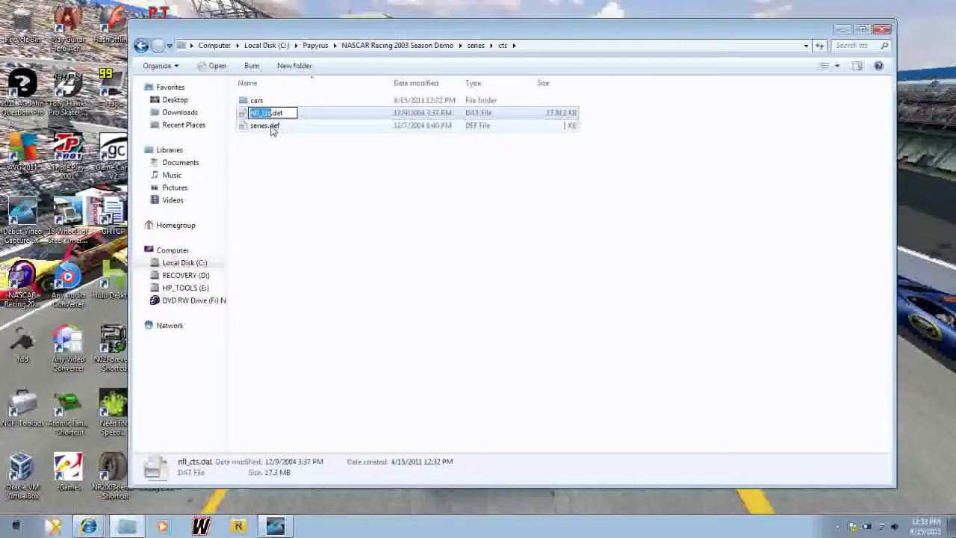
pyautogui.write('cup')
pyautogui.click(299, 184)
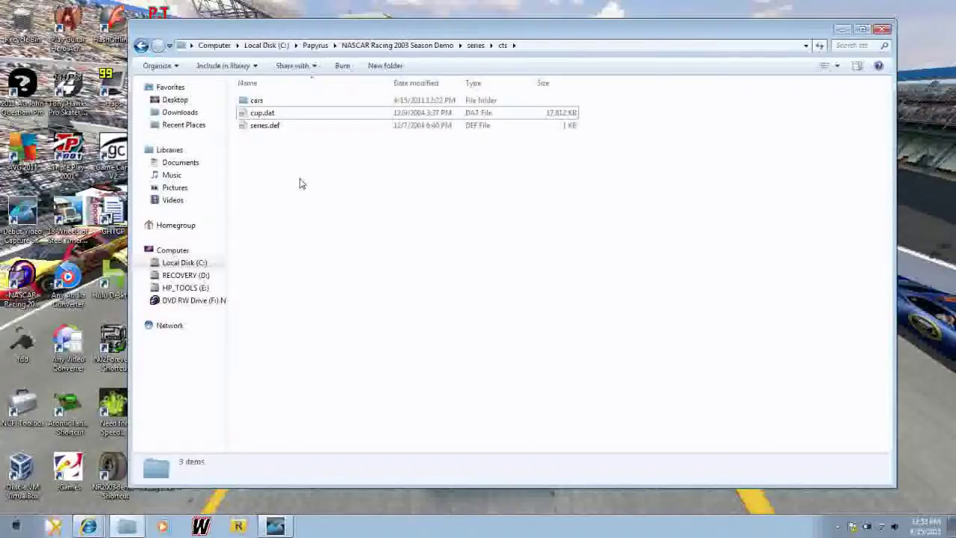
# - Check the contents of the BRcup compressed folder in the Documents library and copy that archive
pyautogui.click(141, 46)
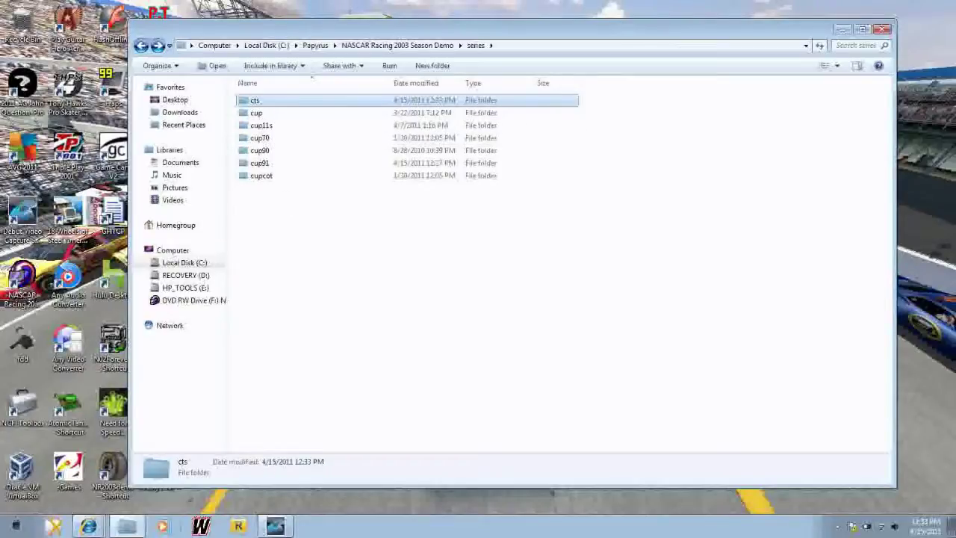
pyautogui.click(80, 529)
pyautogui.click(183, 161)
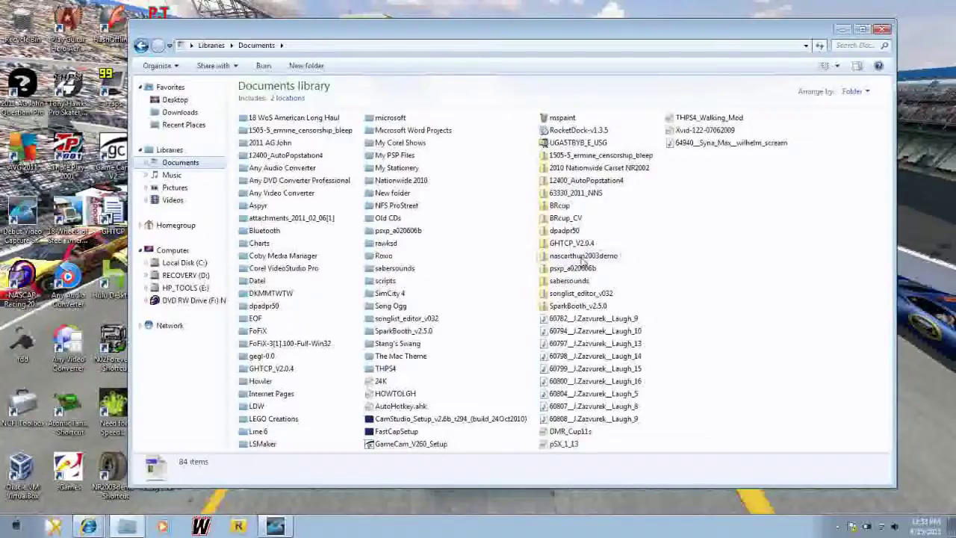
pyautogui.click(565, 208)
pyautogui.doubleClick(566, 209)
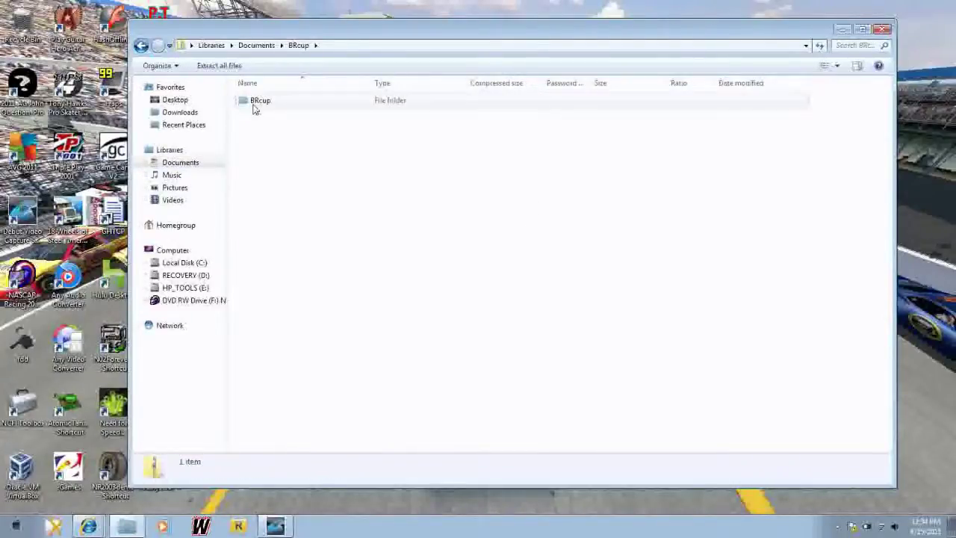
pyautogui.click(141, 45)
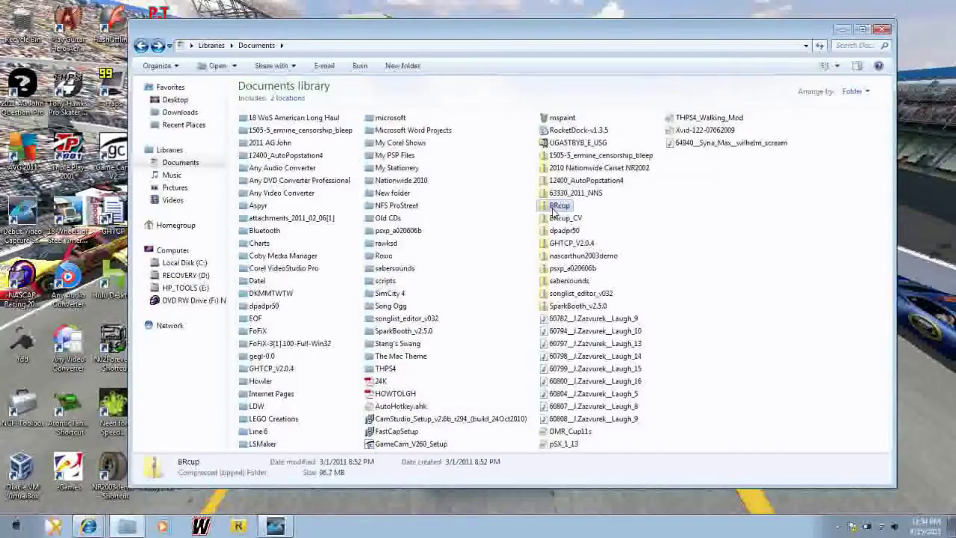
pyautogui.rightClick(553, 209)
pyautogui.click(579, 352)
# - Paste the BRcup archive into C:\Papyrus\NASCAR Racing 2003 Season Demo\series
pyautogui.click(191, 265)
pyautogui.doubleClick(268, 213)
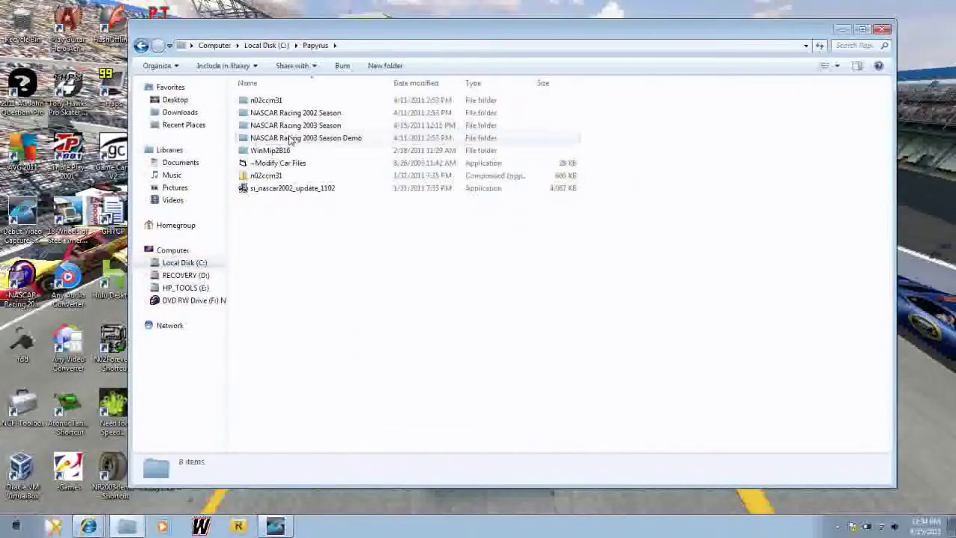
pyautogui.doubleClick(290, 139)
pyautogui.doubleClick(268, 200)
pyautogui.rightClick(301, 228)
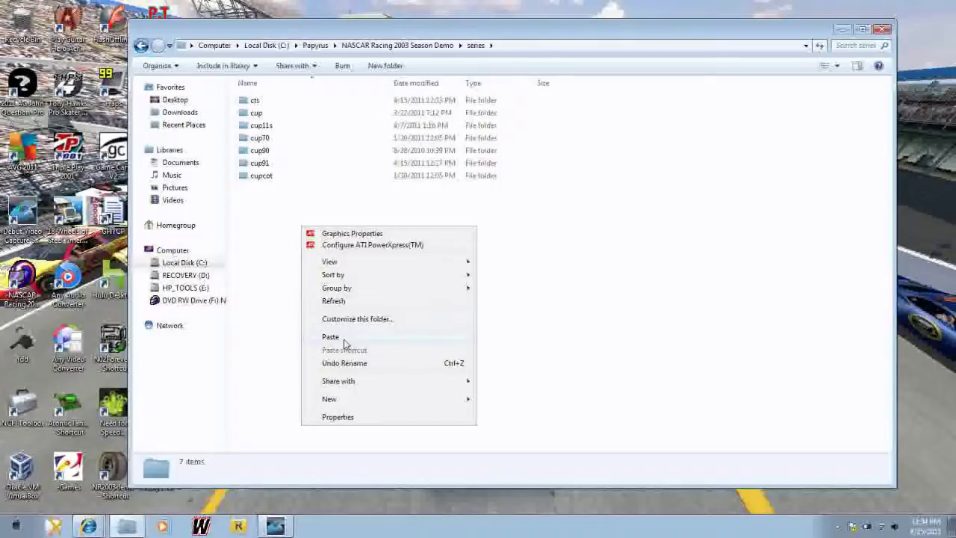
pyautogui.click(330, 337)
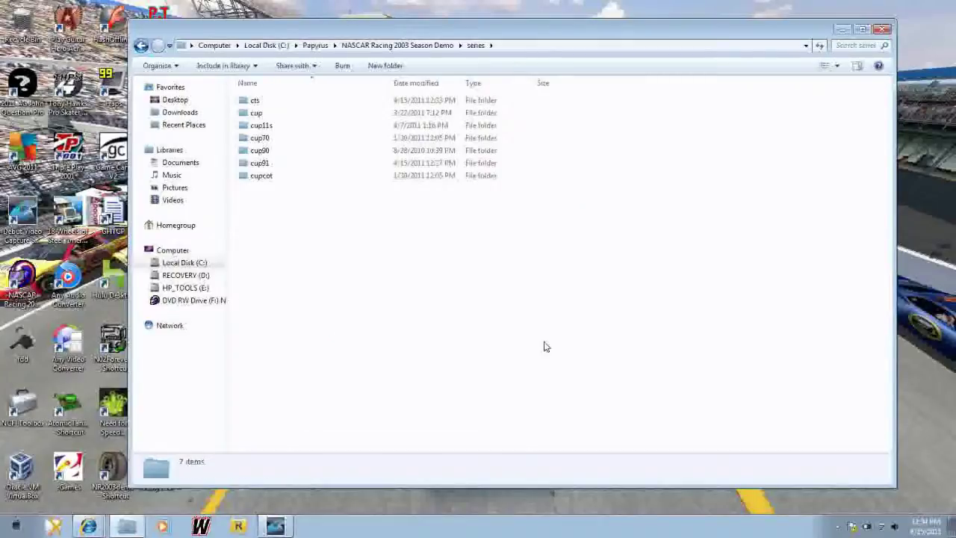
pyautogui.click(409, 325)
# - Copy the cars folder, BRcup.dat and series.def from the BRcup folder inside the pasted archive
pyautogui.click(268, 191)
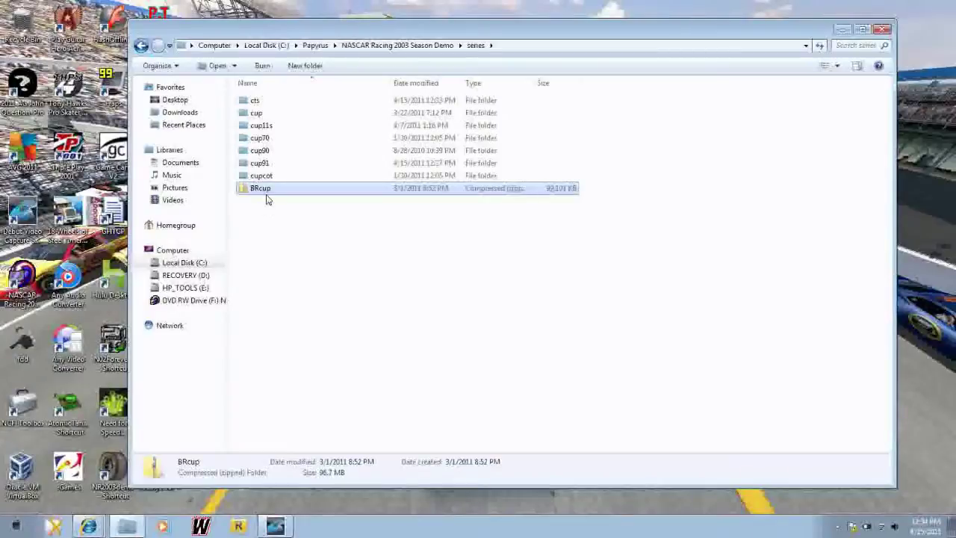
pyautogui.doubleClick(266, 194)
pyautogui.click(262, 101)
pyautogui.doubleClick(262, 101)
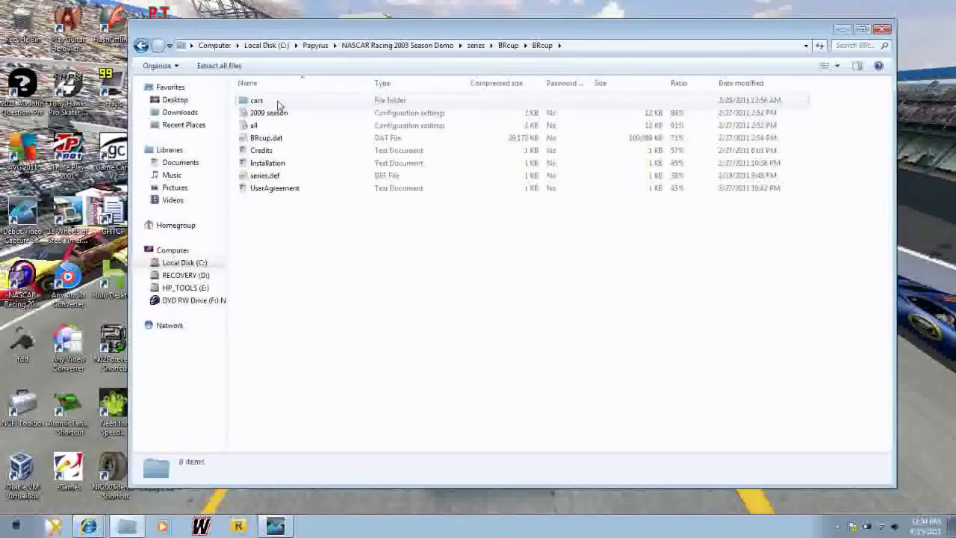
pyautogui.click(274, 102)
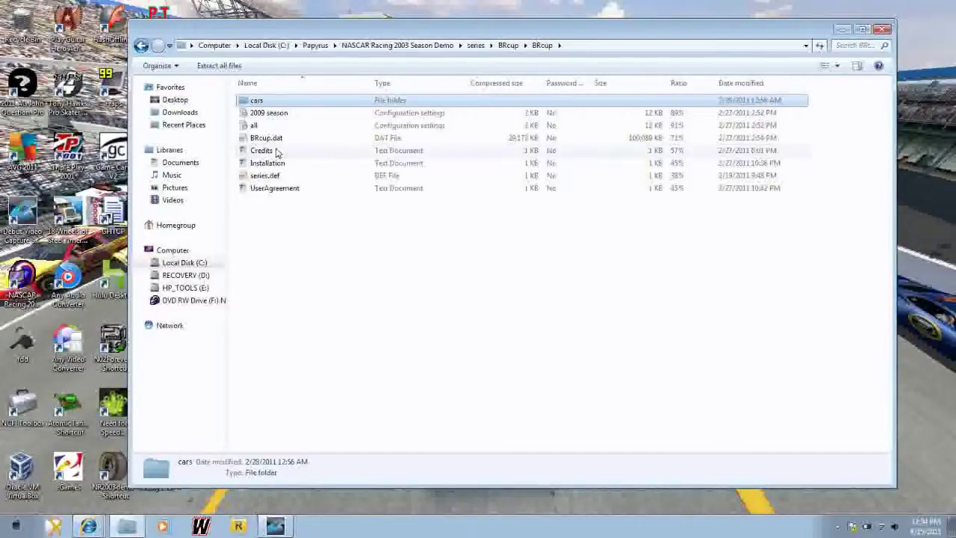
pyautogui.keyDown('ctrl'); pyautogui.click(277, 137); pyautogui.keyUp('ctrl')
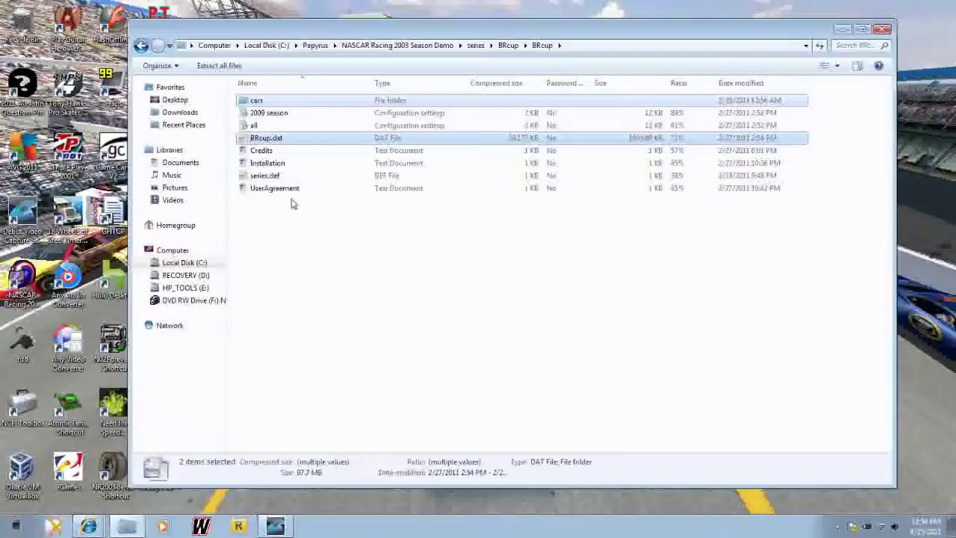
pyautogui.keyDown('ctrl'); pyautogui.click(276, 177); pyautogui.keyUp('ctrl')
pyautogui.rightClick(273, 177)
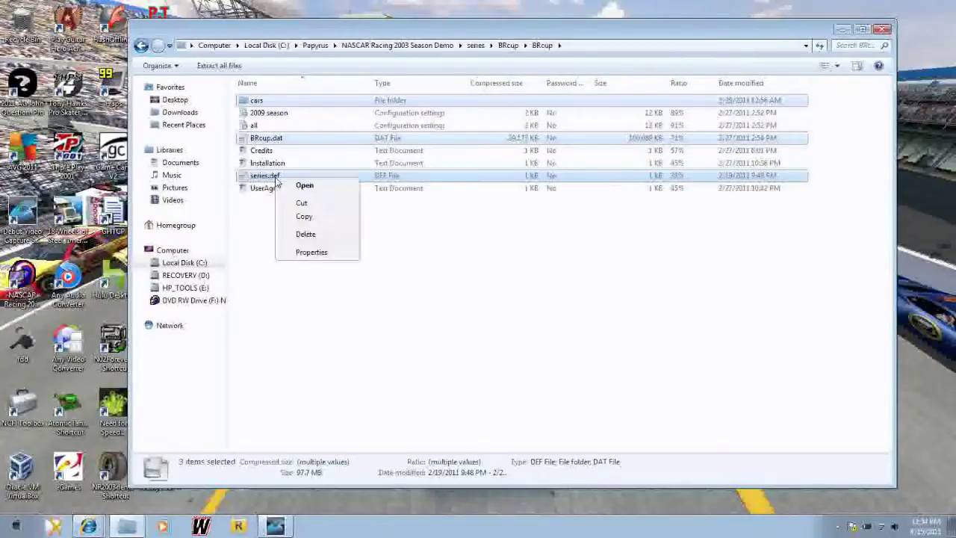
pyautogui.click(304, 216)
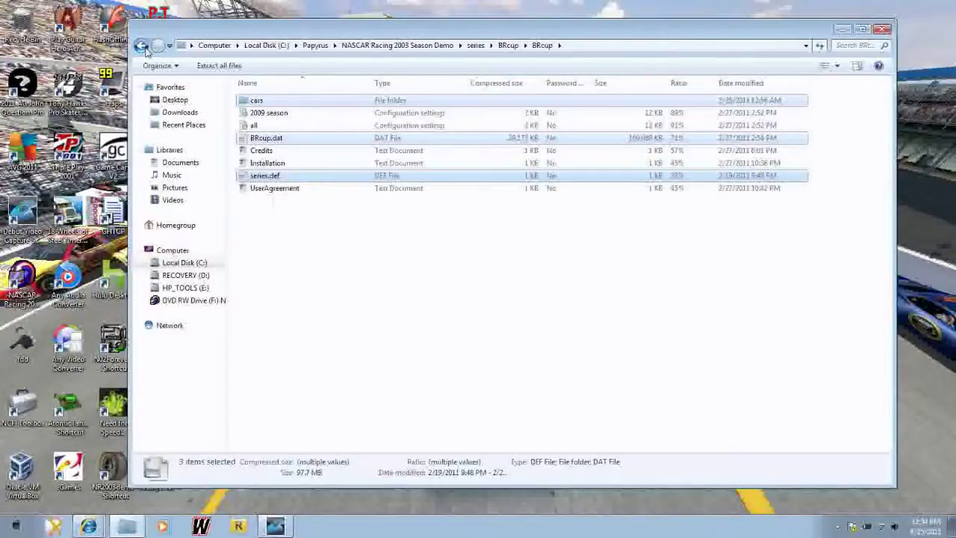
# - Return to the Demo's series folder and create a new folder named brcup11
pyautogui.click(146, 48)
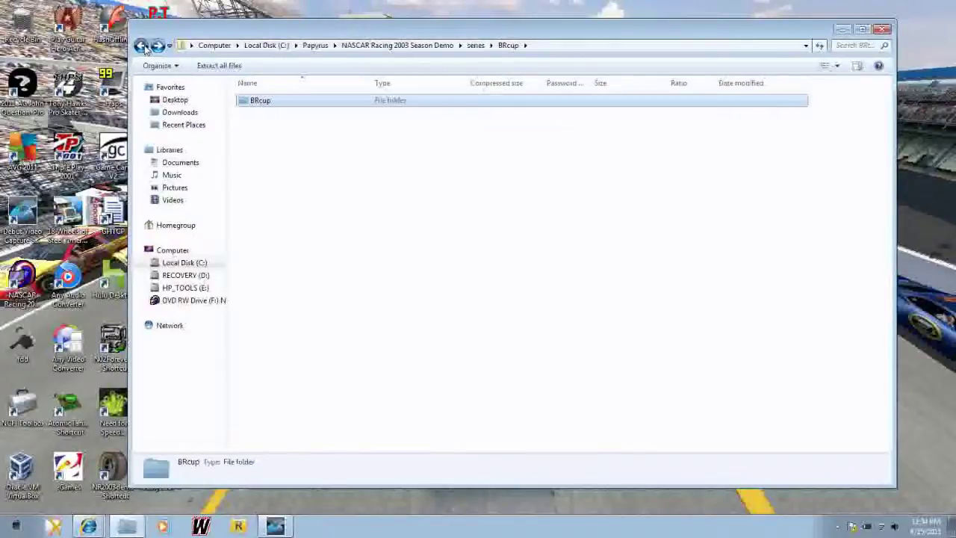
pyautogui.click(143, 47)
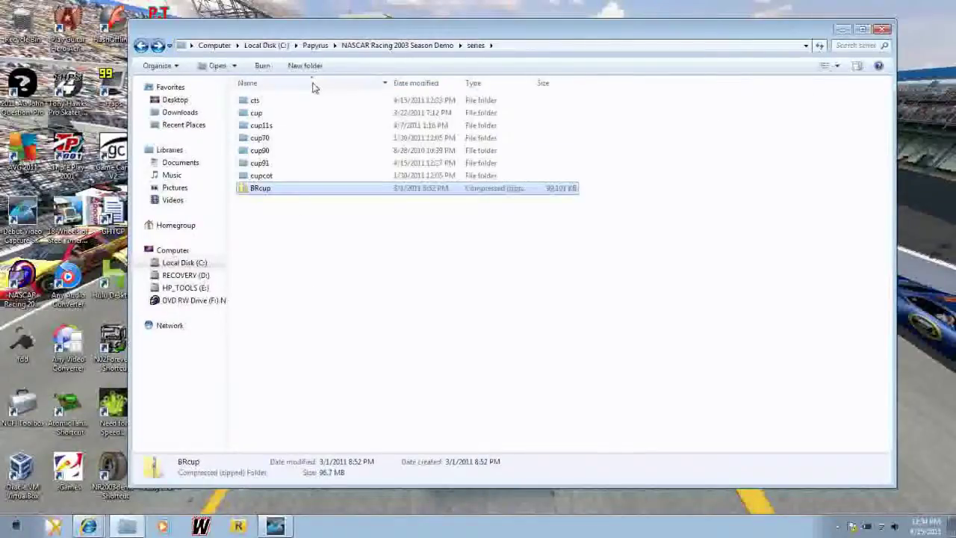
pyautogui.hotkey('ctrl', 'shift', 'n')
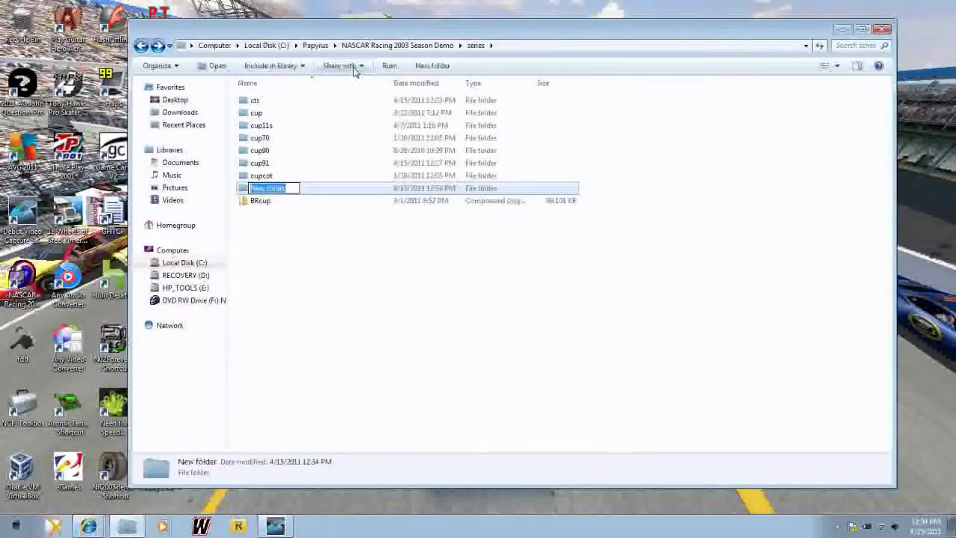
pyautogui.write('brcup')
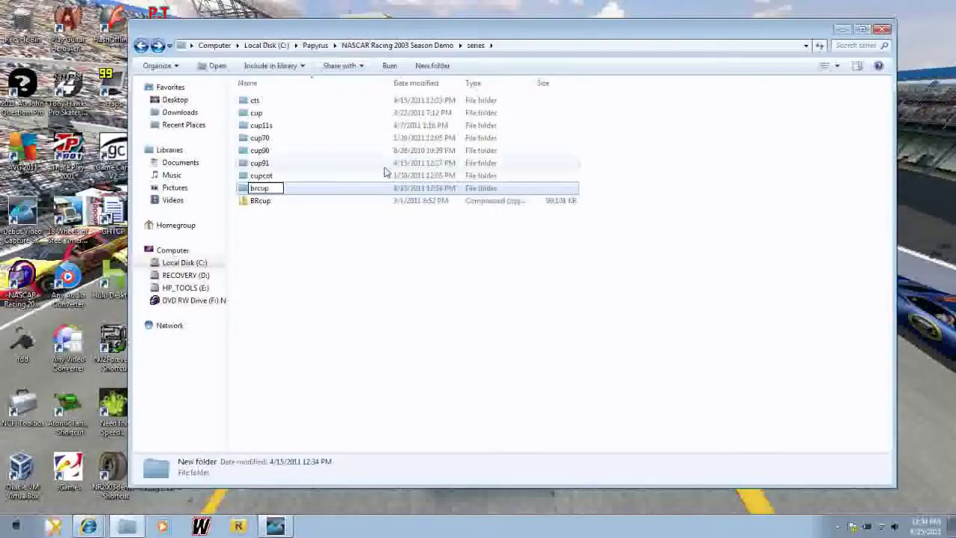
pyautogui.write('11')
pyautogui.click(343, 274)
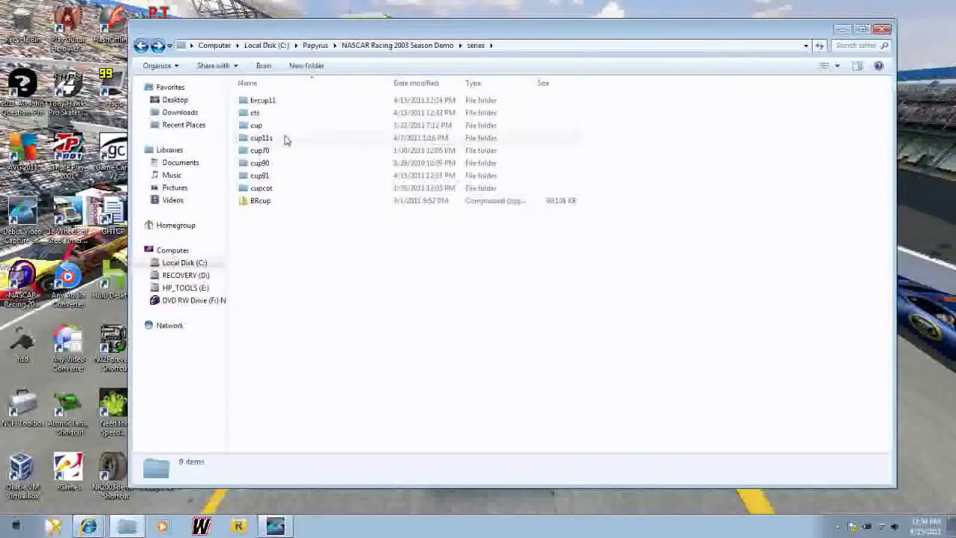
# - Paste the copied cars folder, BRcup.dat and series.def into the brcup11 folder
pyautogui.doubleClick(265, 103)
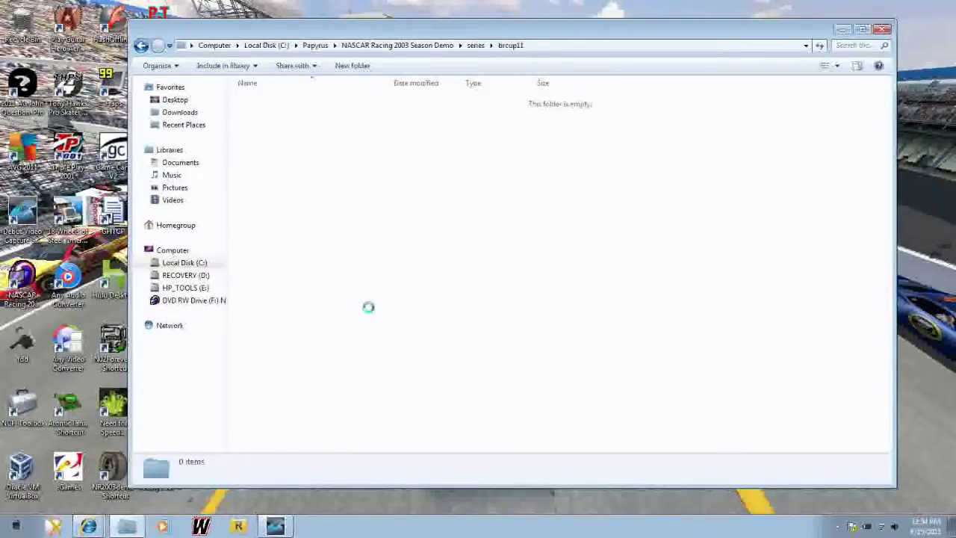
pyautogui.rightClick(337, 195)
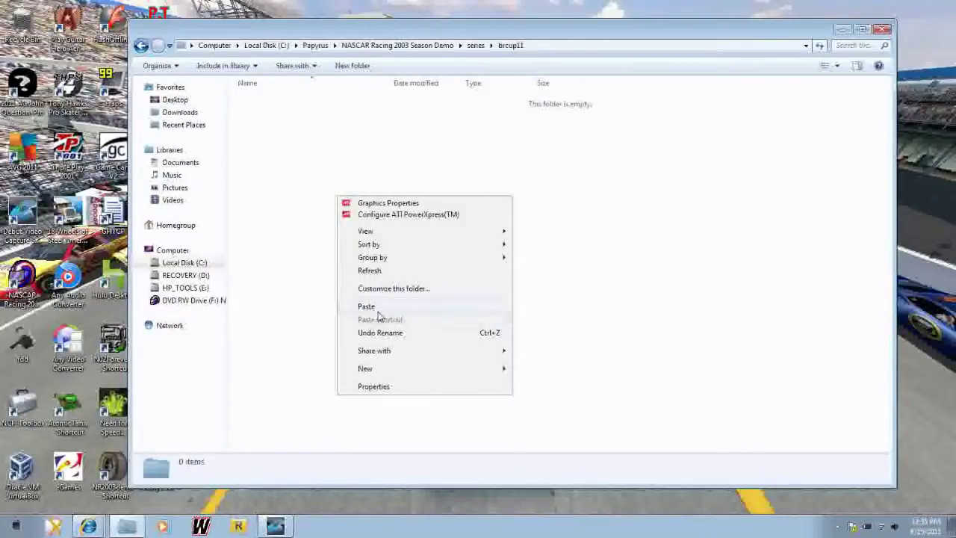
pyautogui.click(371, 305)
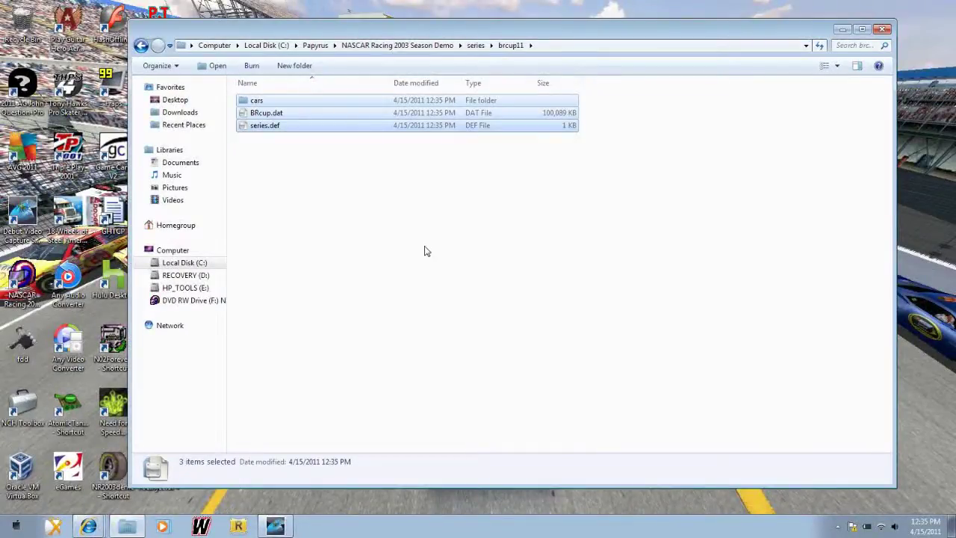
pyautogui.click(305, 193)
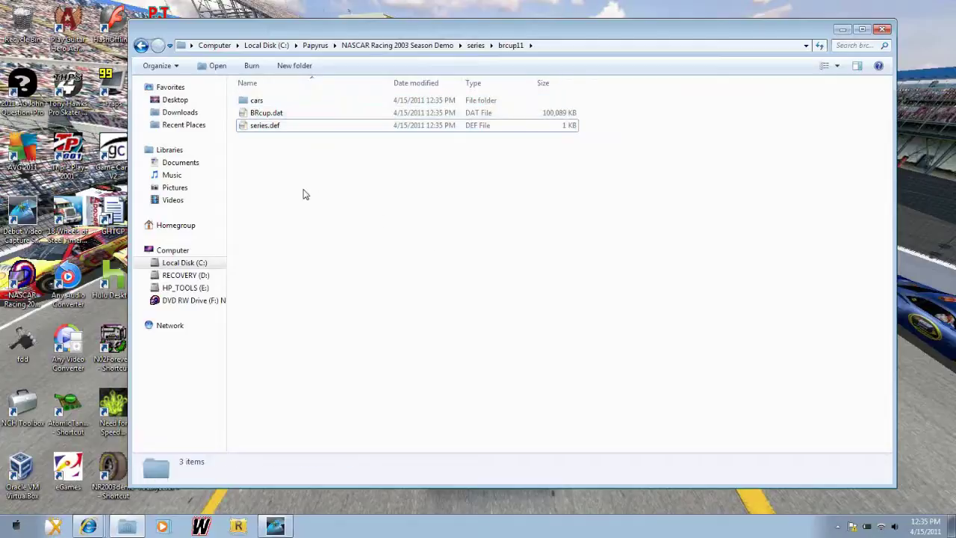
# - Rename BRcup.dat in the brcup11 folder to cup.dat and return to the series folder
pyautogui.click(271, 113)
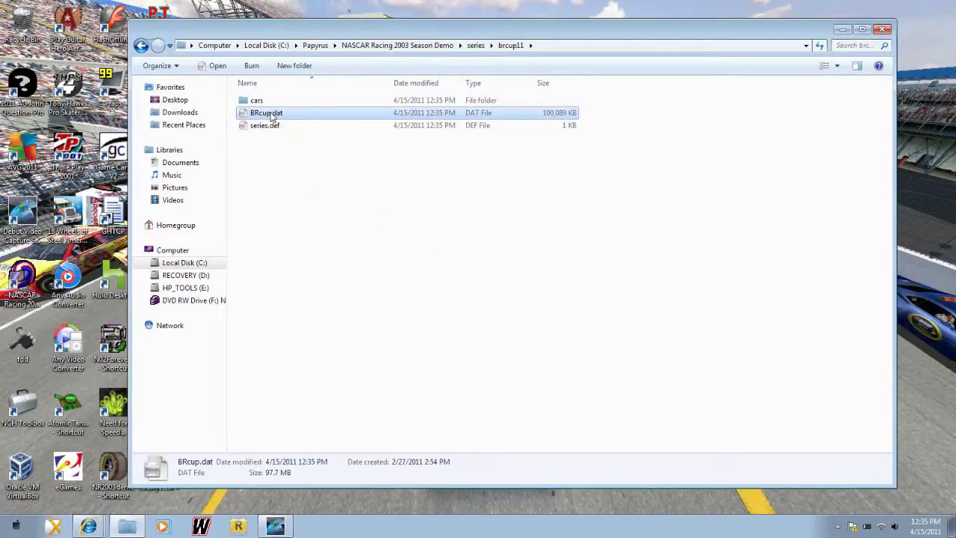
pyautogui.click(272, 114)
pyautogui.press('Home')
pyautogui.press('Delete')
pyautogui.press('Delete')
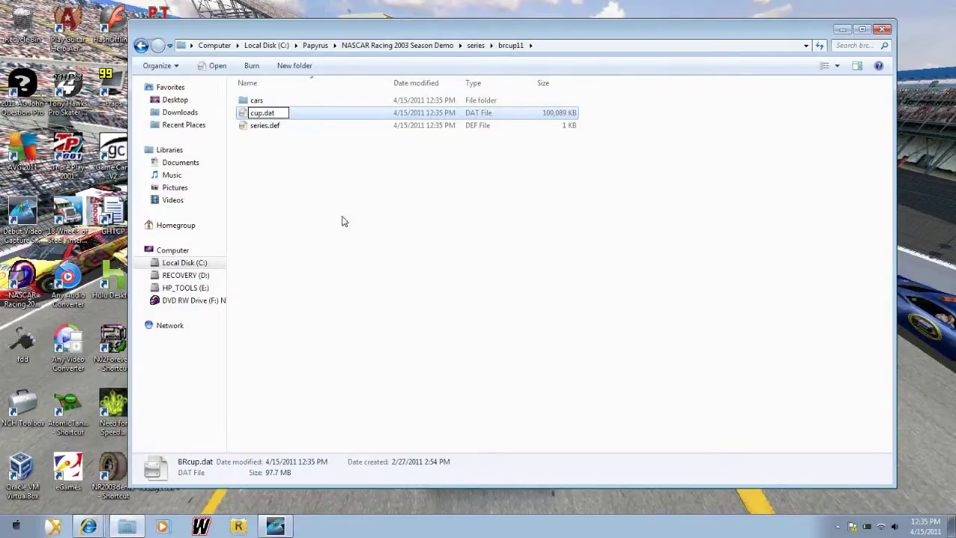
pyautogui.click(343, 221)
pyautogui.click(142, 46)
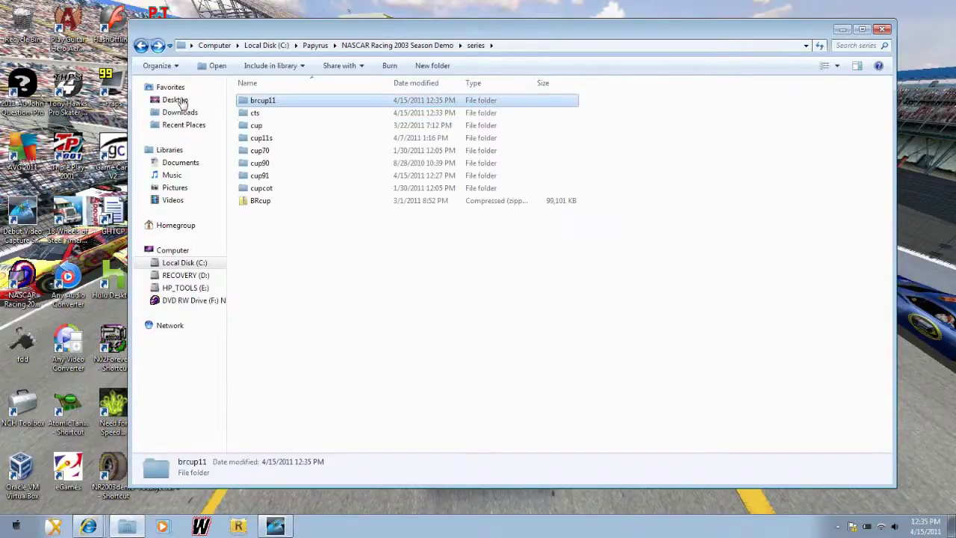
# - Switch to Internet Explorer to view the 7-Zip Portable page on PortableApps.com, and return to the Demo's series folder
pyautogui.click(88, 527)
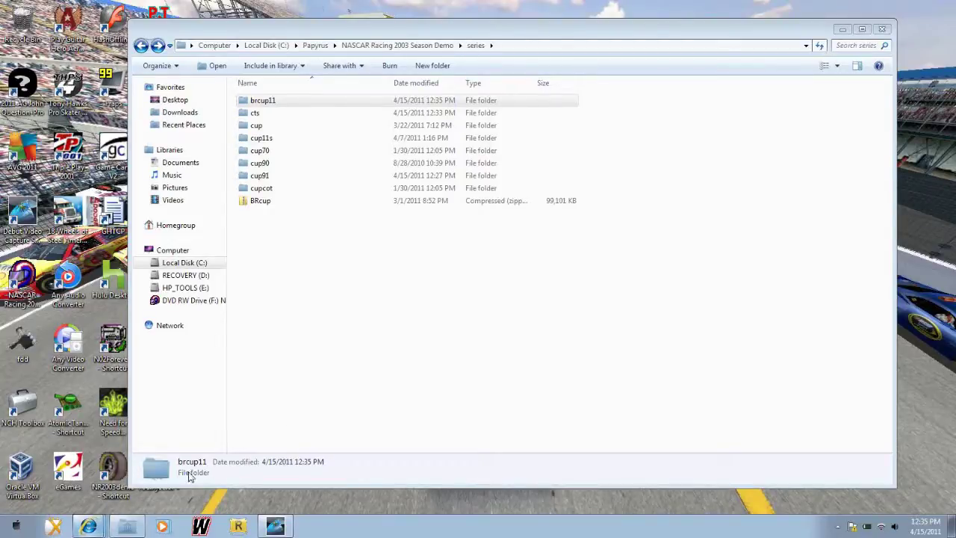
pyautogui.hotkey('alt', 'Tab')
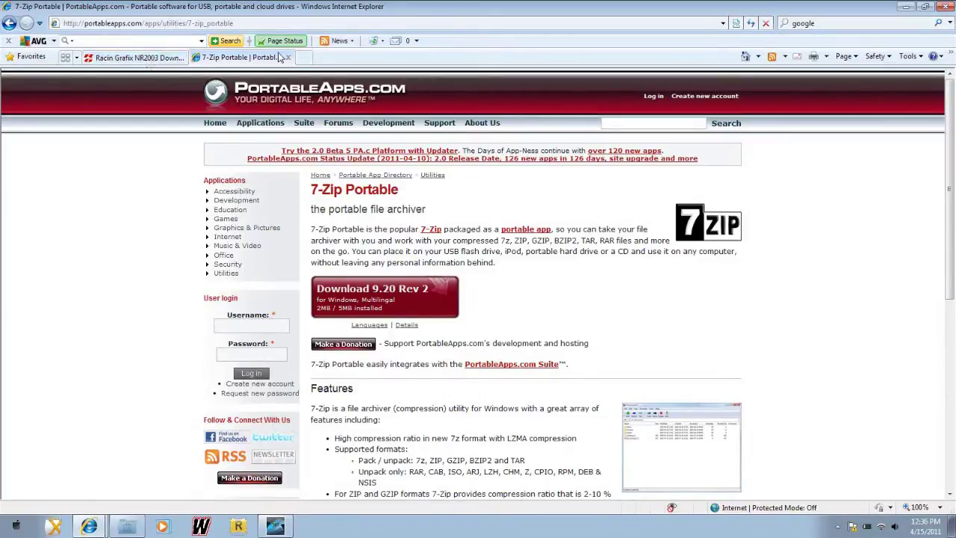
pyautogui.click(911, 9)
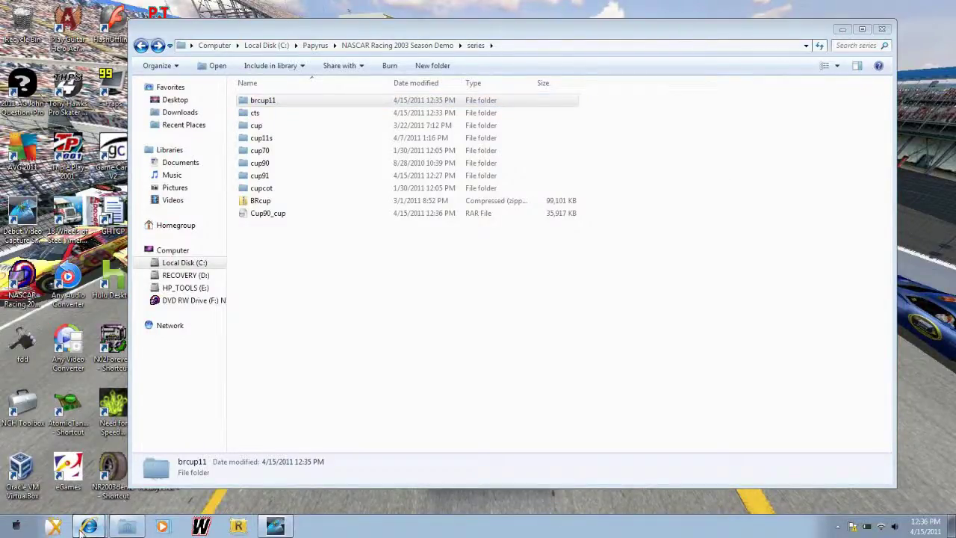
pyautogui.click(327, 329)
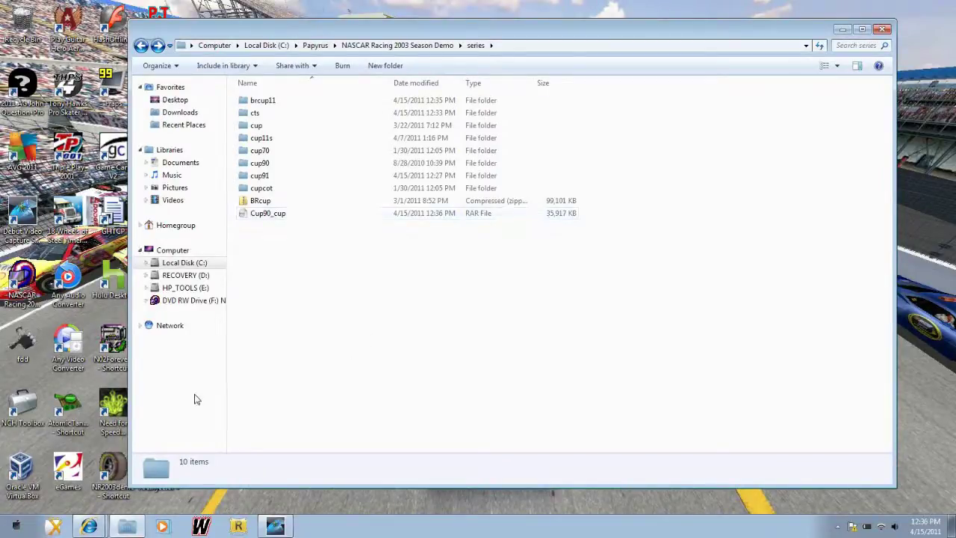
# - Launch 7-ZipPortable from C:\Program Files (x86)\7-ZipPortable and clear the Explorer windows out of the way
pyautogui.click(14, 529)
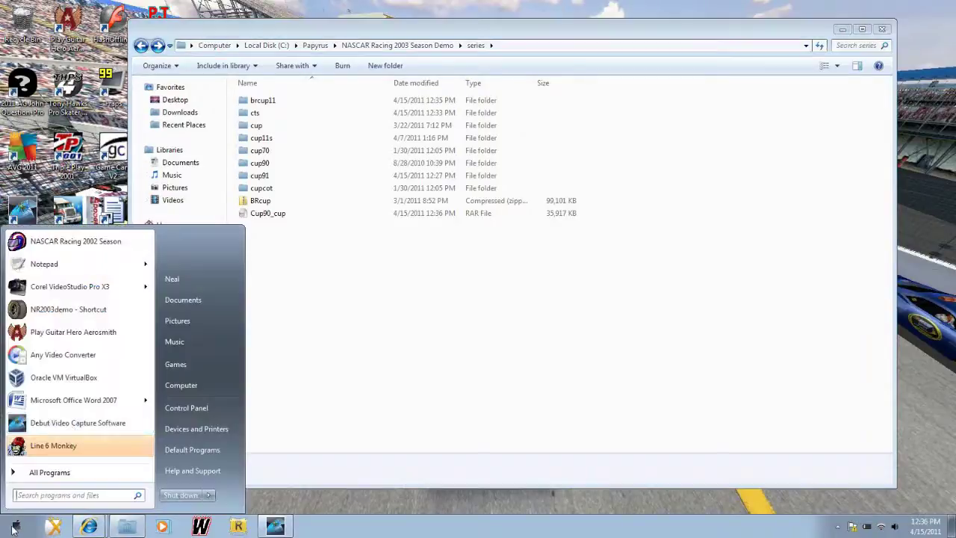
pyautogui.click(194, 385)
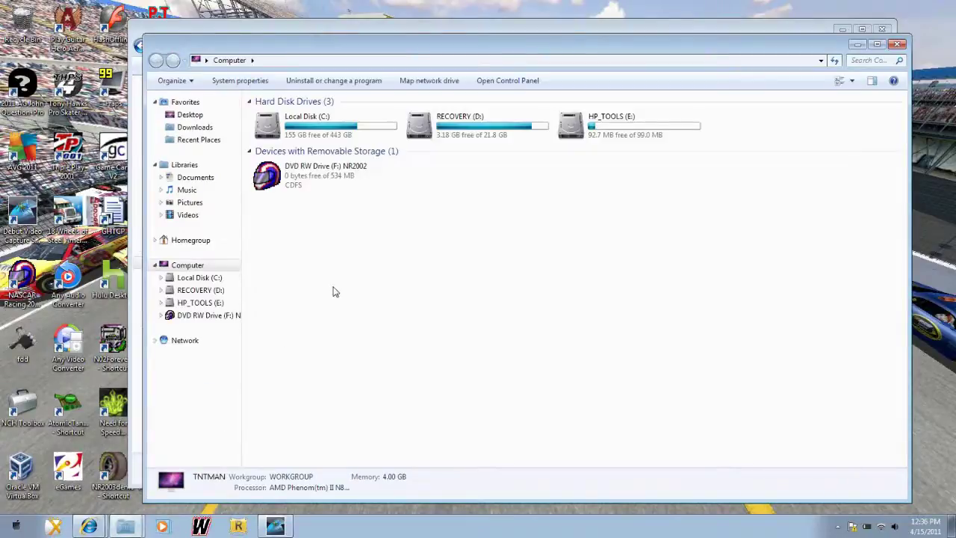
pyautogui.click(323, 130)
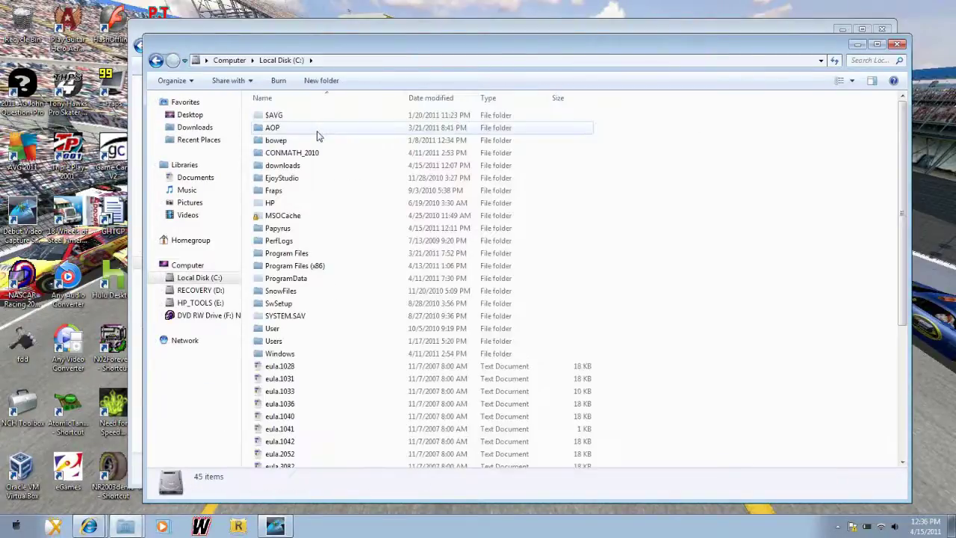
pyautogui.doubleClick(304, 273)
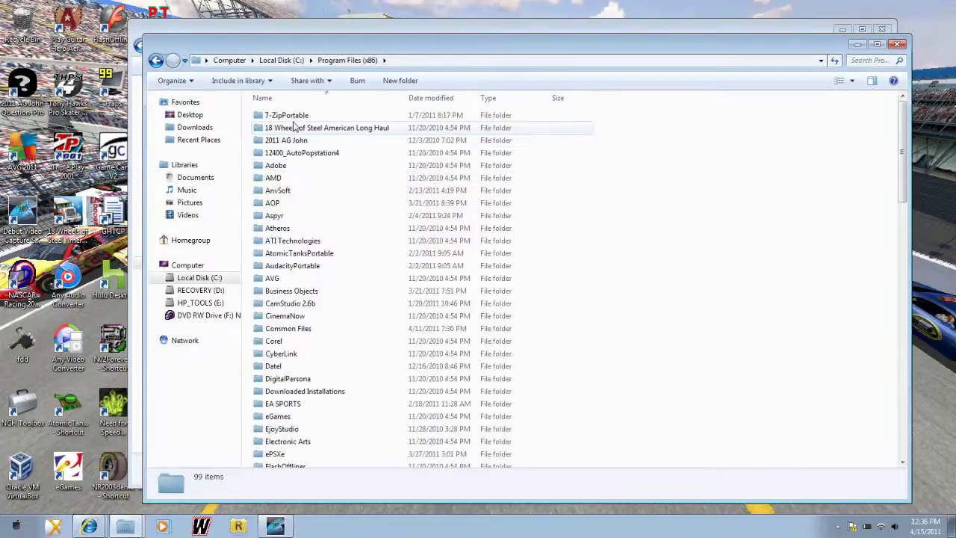
pyautogui.doubleClick(295, 116)
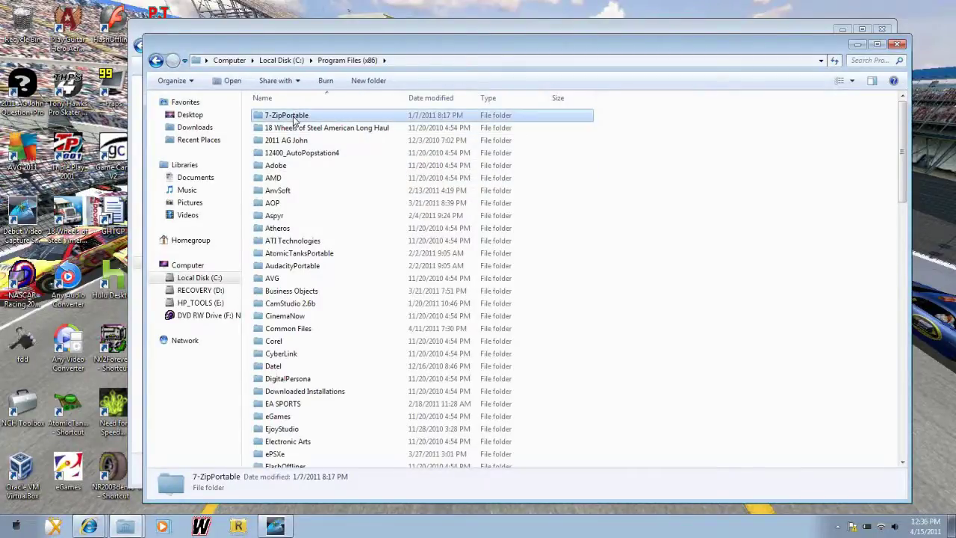
pyautogui.doubleClick(290, 153)
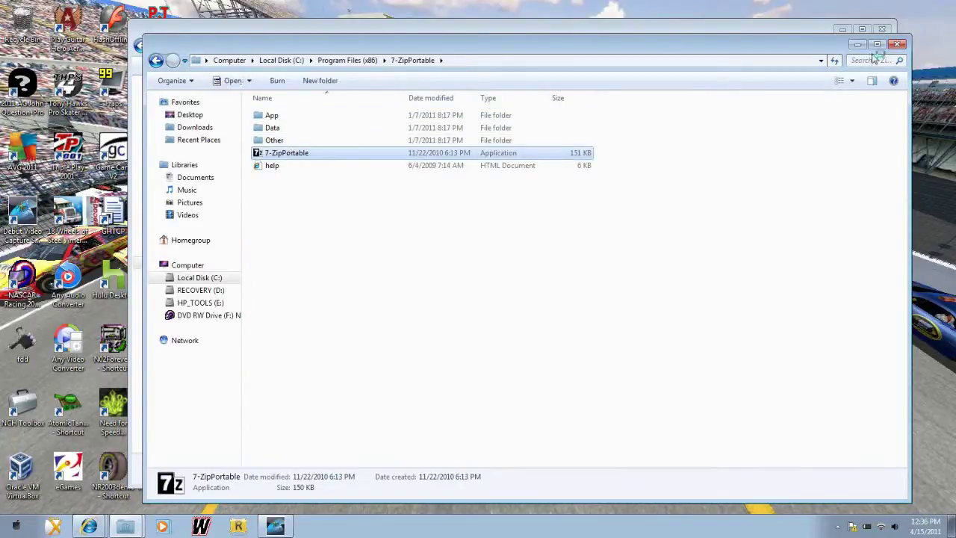
pyautogui.click(897, 45)
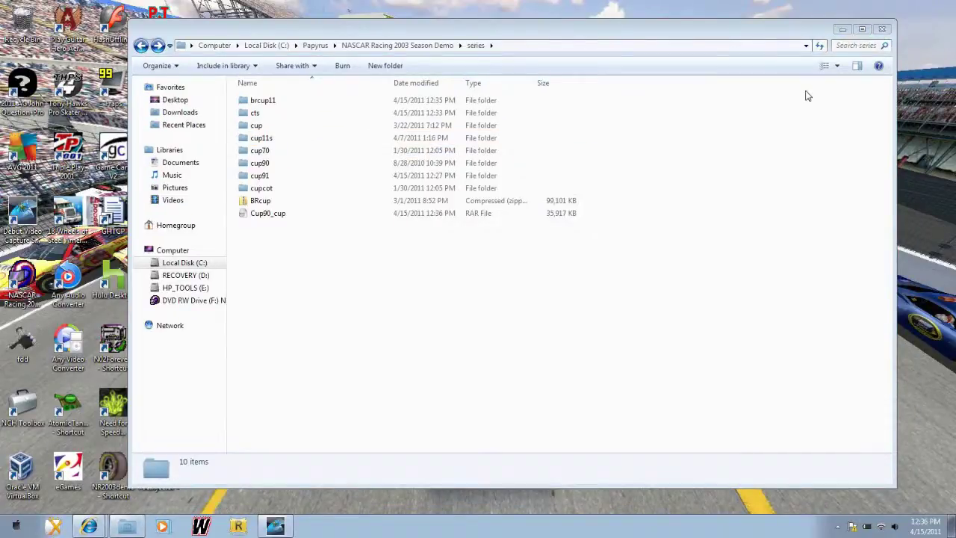
pyautogui.click(840, 30)
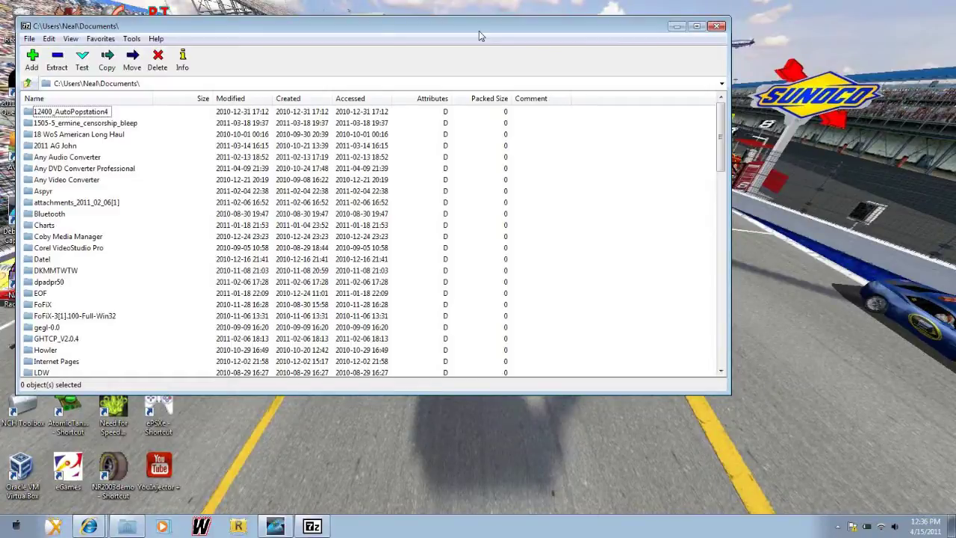
# - Move the 7-Zip window clear of the desktop icons and change its location from Documents to the C: drive
pyautogui.moveTo(481, 28); pyautogui.dragTo(630, 37)
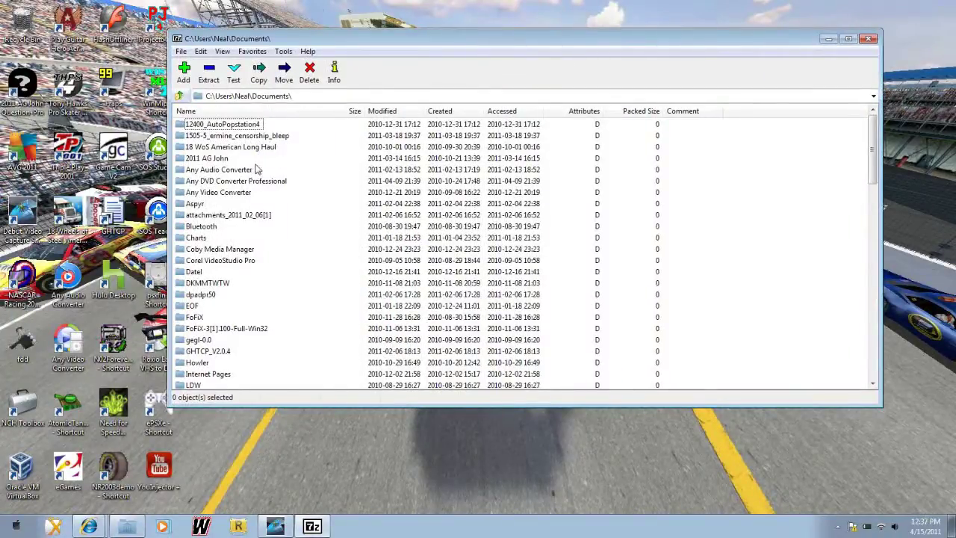
pyautogui.scroll(-8, 252, 191)
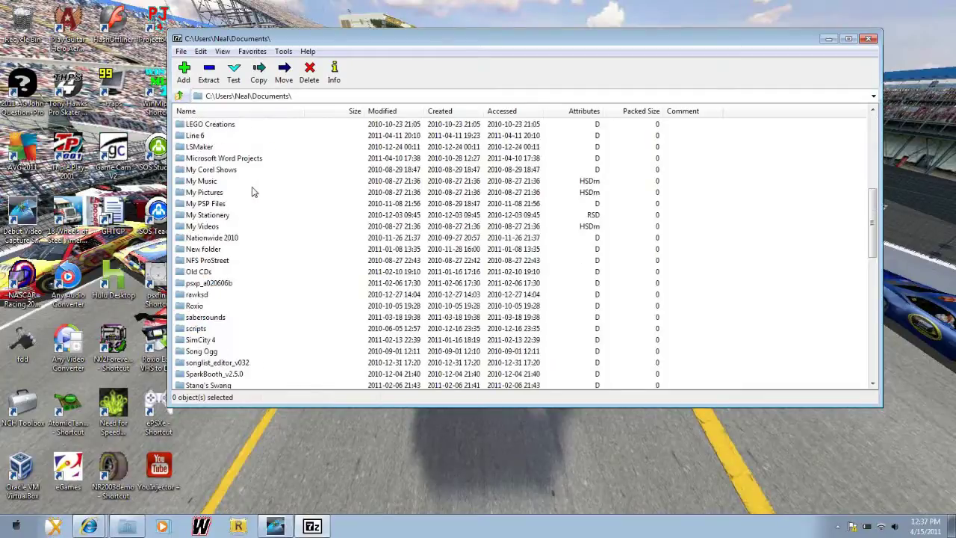
pyautogui.scroll(-10, 252, 192)
pyautogui.scroll(14, 231, 149)
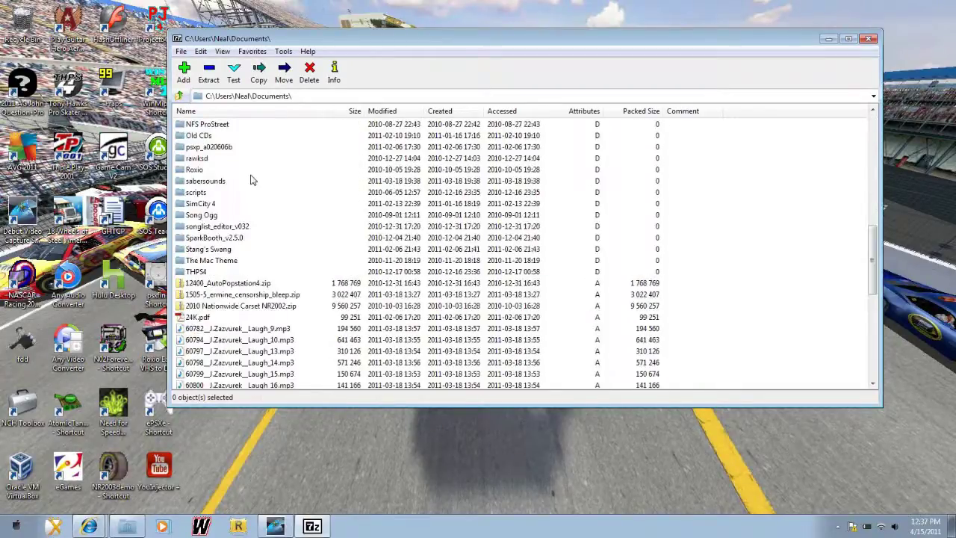
pyautogui.scroll(5, 229, 138)
pyautogui.click(265, 97)
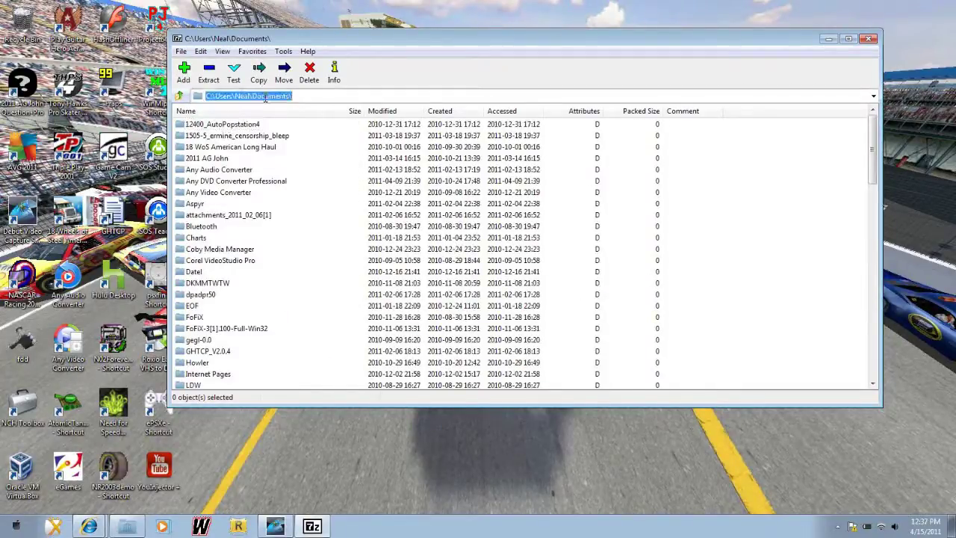
pyautogui.click(873, 97)
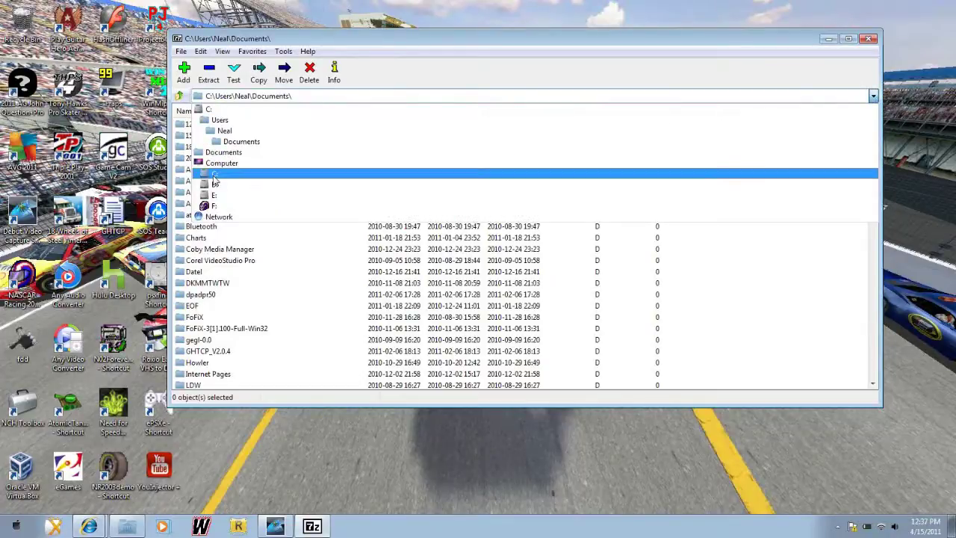
pyautogui.click(213, 173)
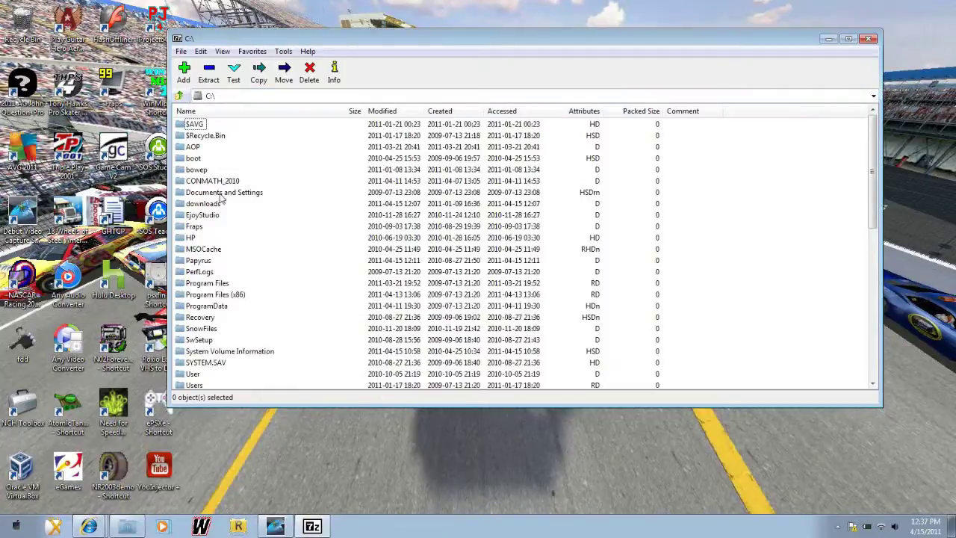
# - Open Cup90_cup.rar from C:\Papyrus\NASCAR Racing 2003 Season Demo\series and enter its Cup90_cup folder
pyautogui.click(207, 261)
pyautogui.doubleClick(207, 262)
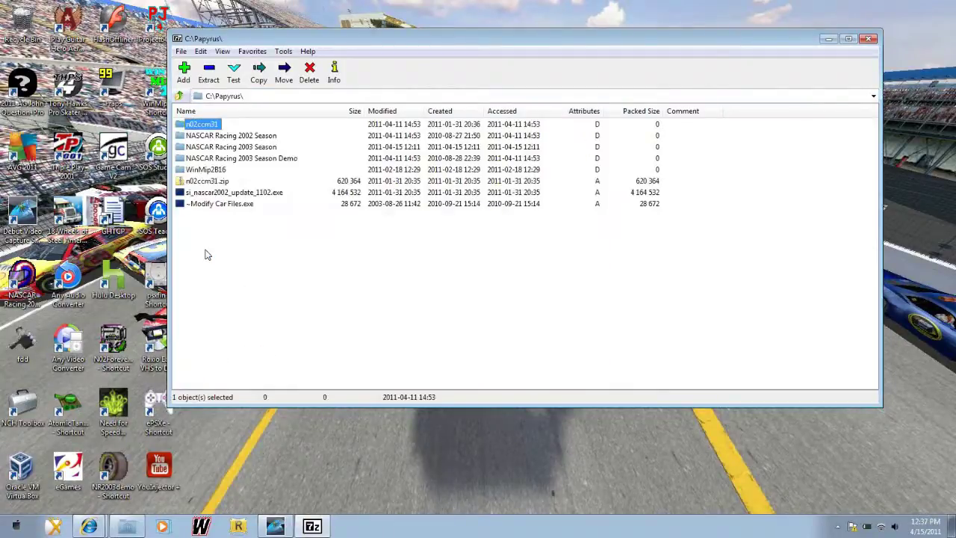
pyautogui.doubleClick(221, 159)
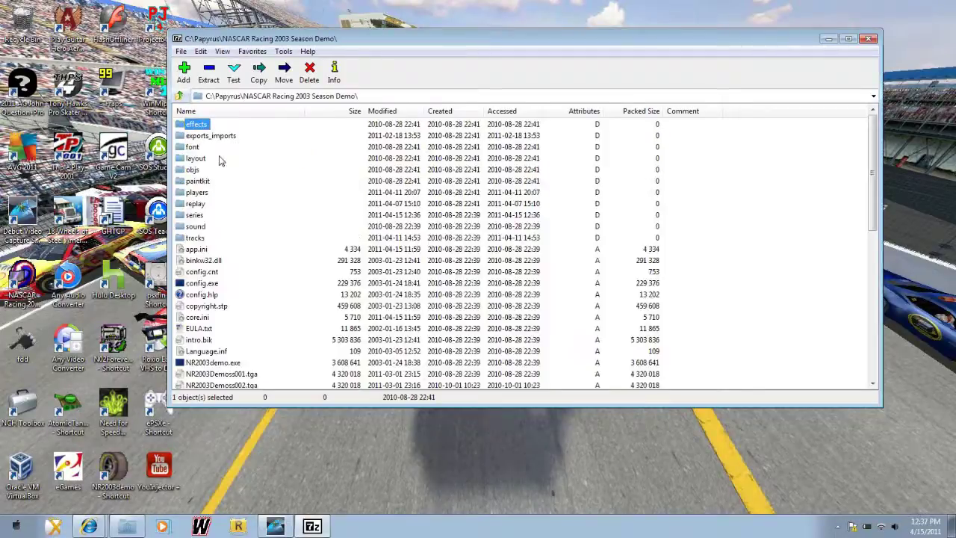
pyautogui.doubleClick(197, 215)
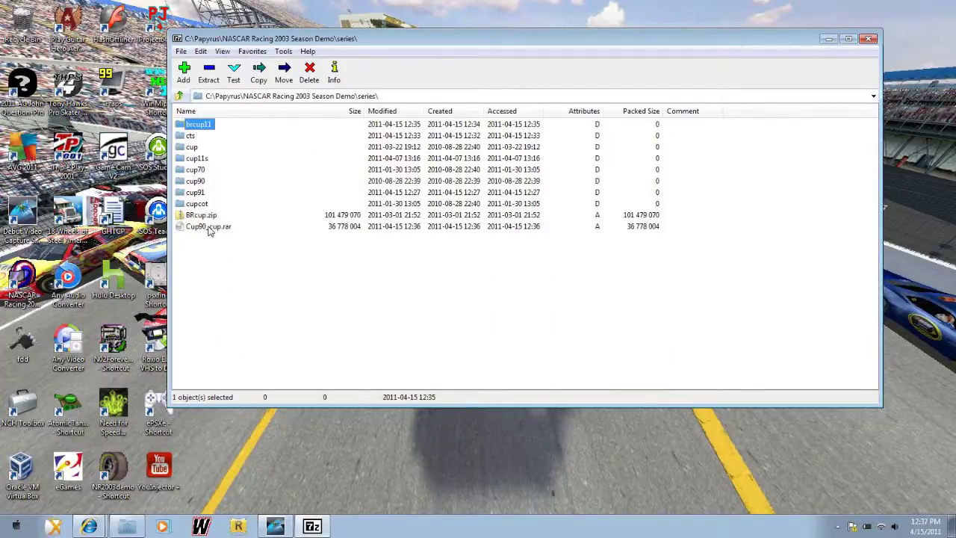
pyautogui.doubleClick(210, 228)
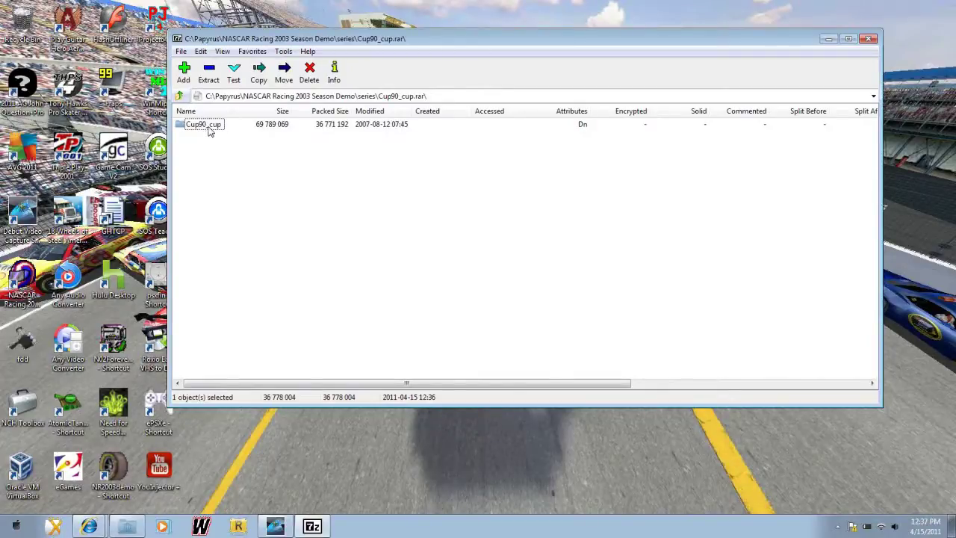
pyautogui.doubleClick(207, 128)
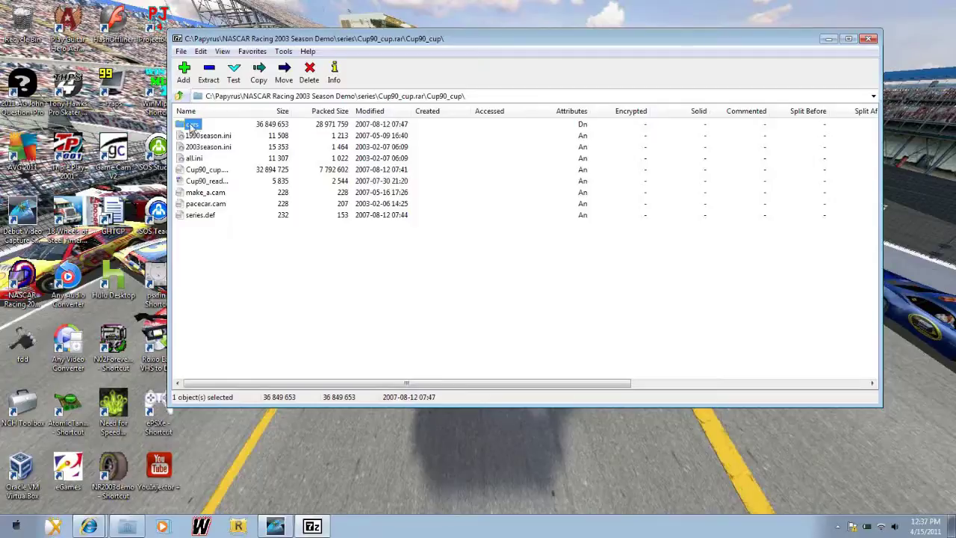
# - Select the cars folder, Cup90_cup.dat and series.def in the archive and start copying them out
pyautogui.keyDown('ctrl'); pyautogui.click(203, 173); pyautogui.keyUp('ctrl')
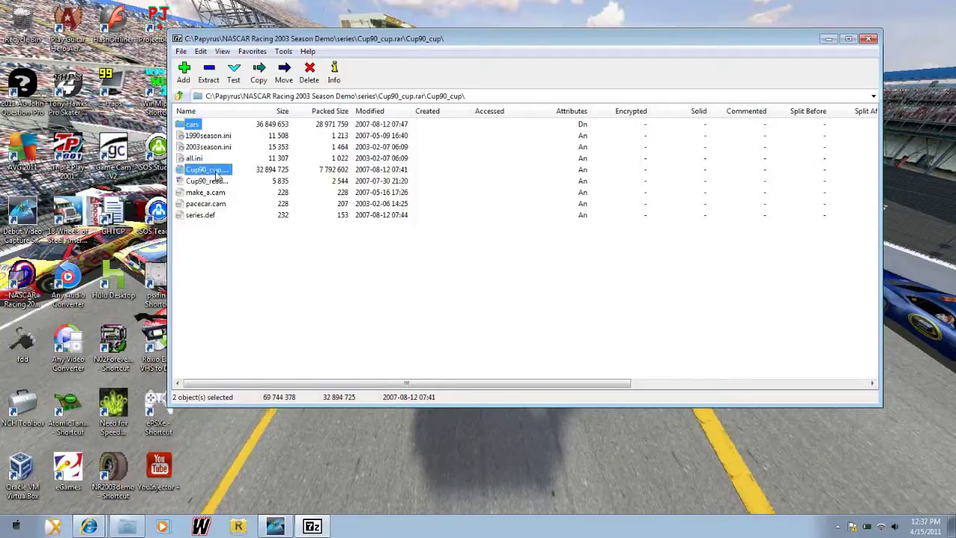
pyautogui.moveTo(234, 111); pyautogui.dragTo(303, 132)
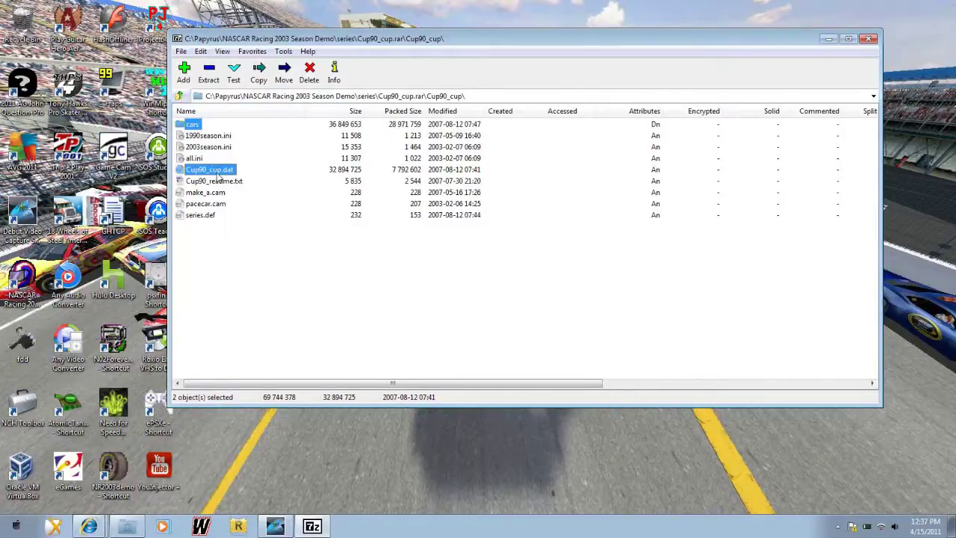
pyautogui.keyDown('ctrl'); pyautogui.click(208, 216); pyautogui.keyUp('ctrl')
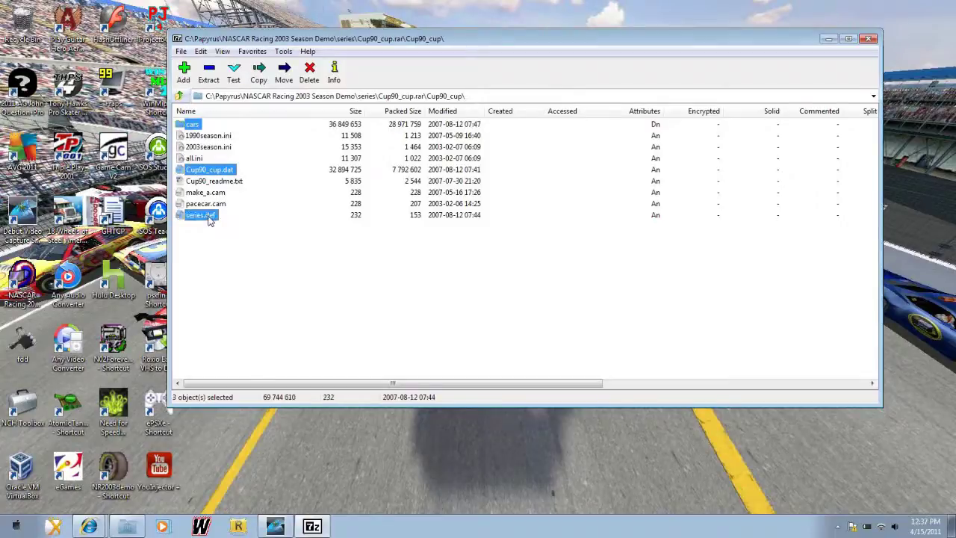
pyautogui.rightClick(210, 218)
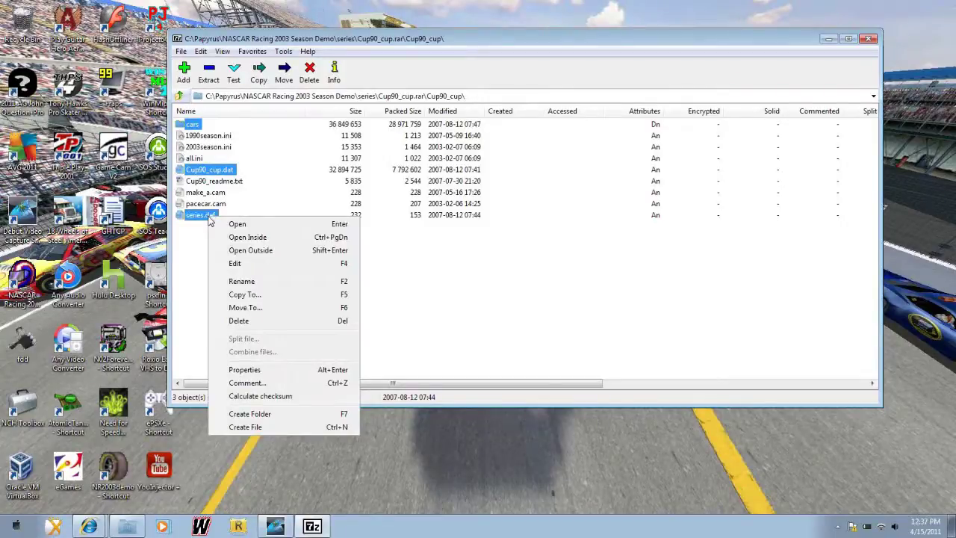
pyautogui.click(256, 298)
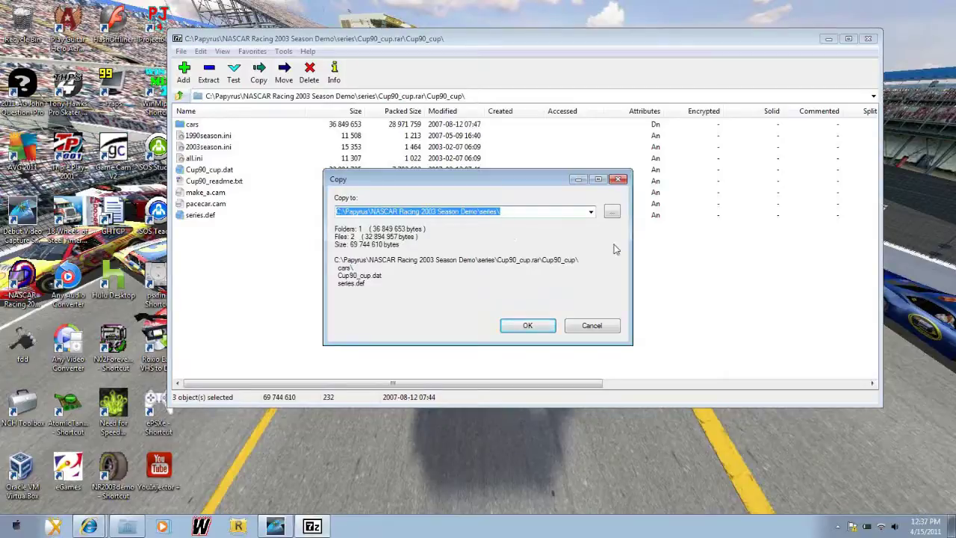
# - Set the copy destination to C:\Papyrus\NASCAR Racing 2003 Season Demo\series\cup91, extract the selected items and close 7-Zip
pyautogui.click(612, 211)
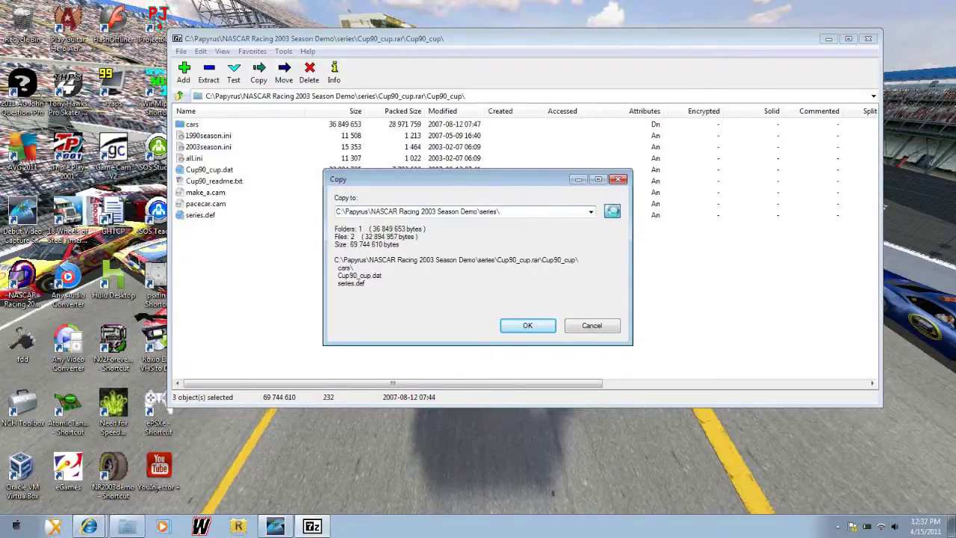
pyautogui.moveTo(559, 236)
pyautogui.mouseDown()
pyautogui.moveTo(564, 288)
pyautogui.moveTo(559, 271)
pyautogui.moveTo(437, 279)
pyautogui.mouseUp()
pyautogui.doubleClick(450, 294)
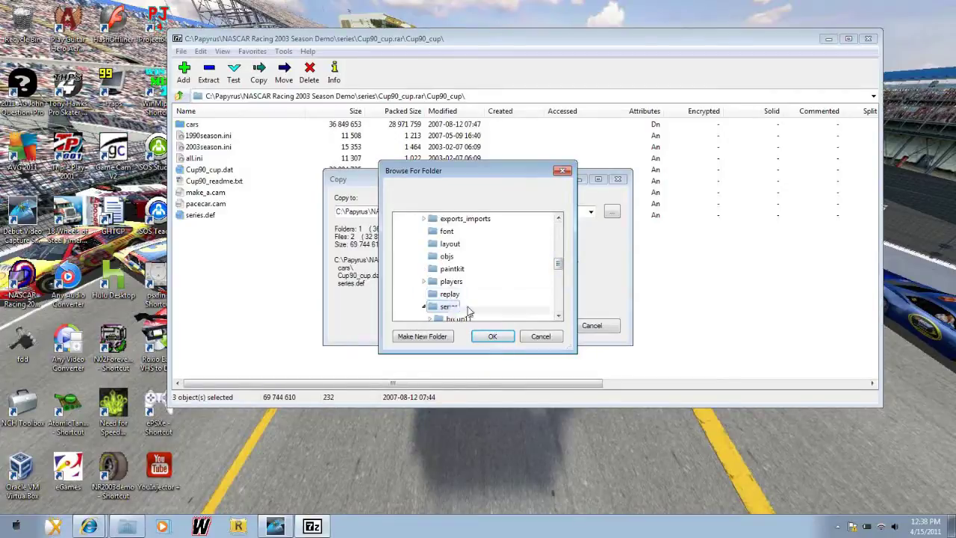
pyautogui.moveTo(558, 271); pyautogui.dragTo(562, 289)
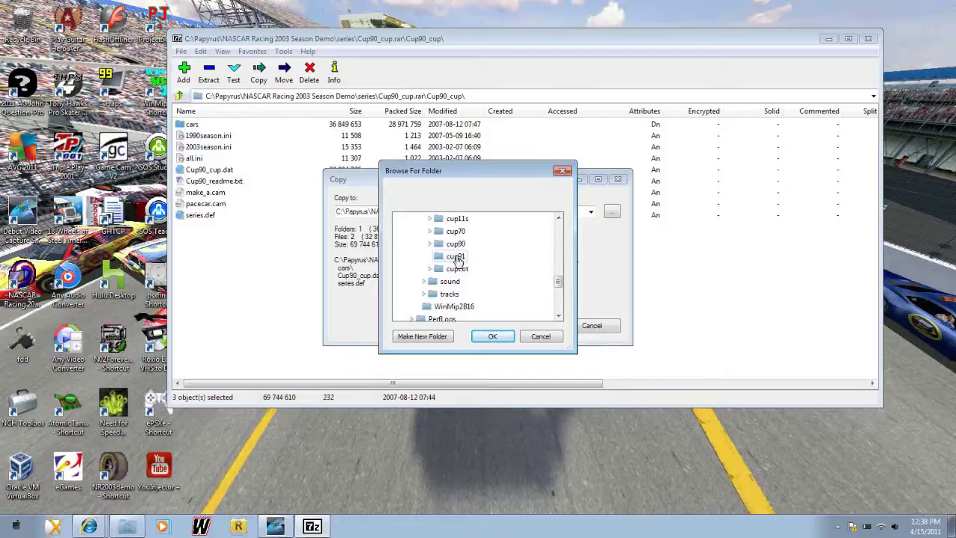
pyautogui.click(450, 259)
pyautogui.click(497, 338)
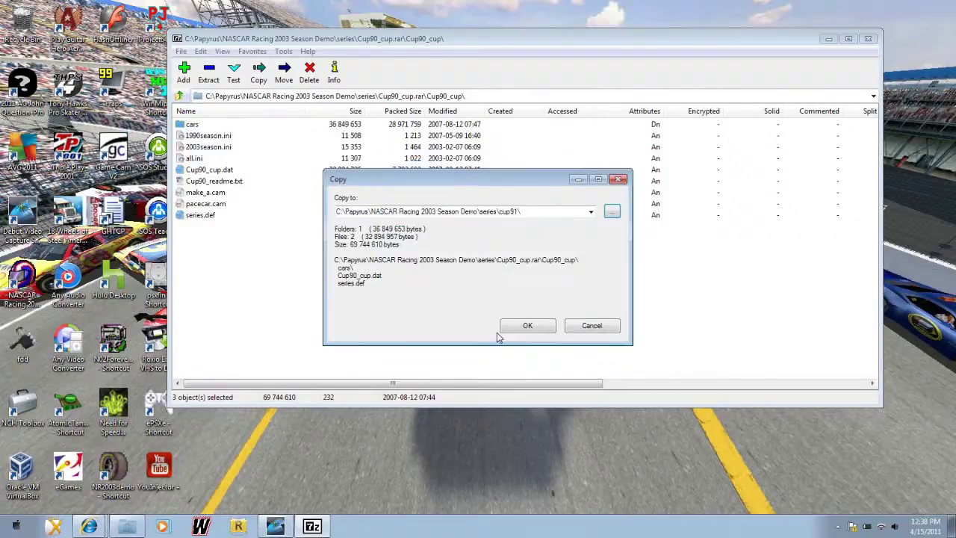
pyautogui.click(548, 333)
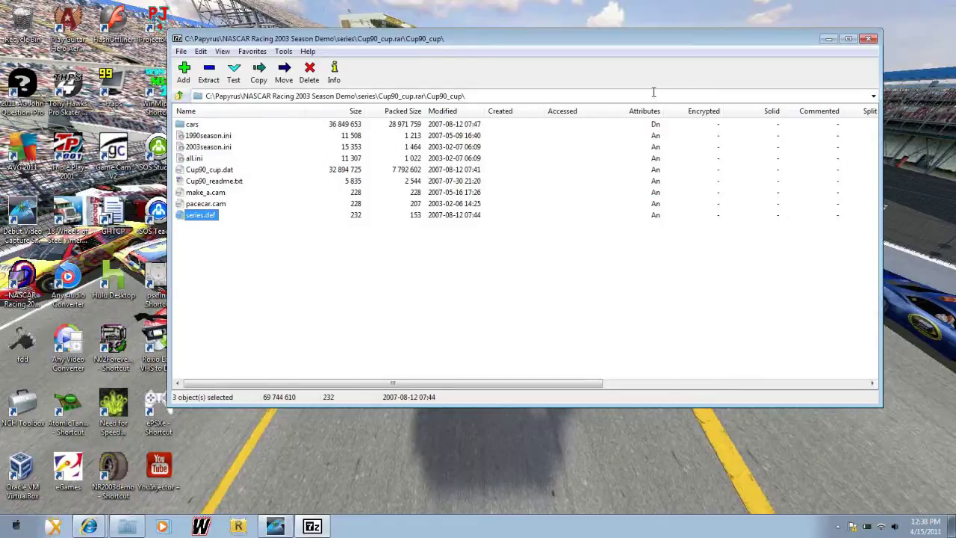
pyautogui.click(870, 39)
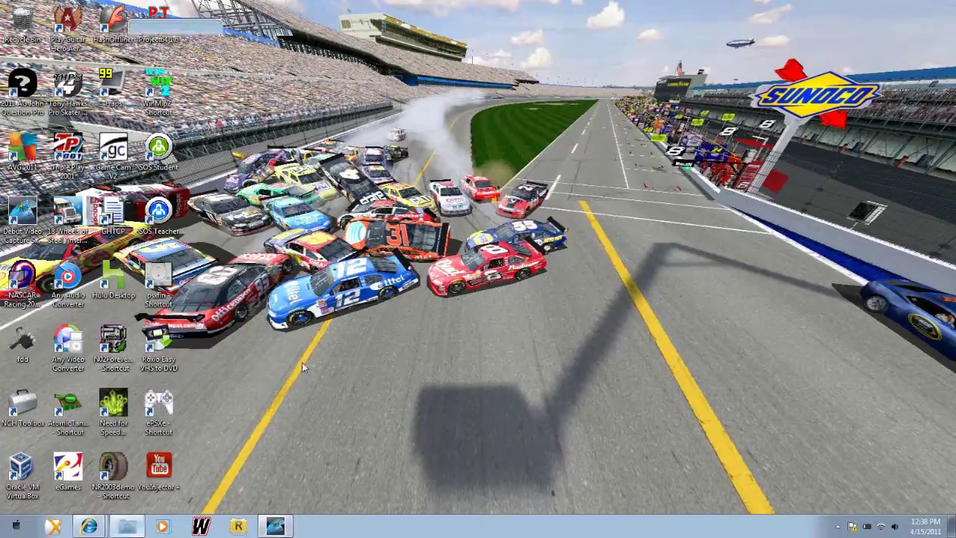
# - Open the cup91 folder in Explorer and rename Cup90_cup.dat as cup.dat
pyautogui.click(127, 526)
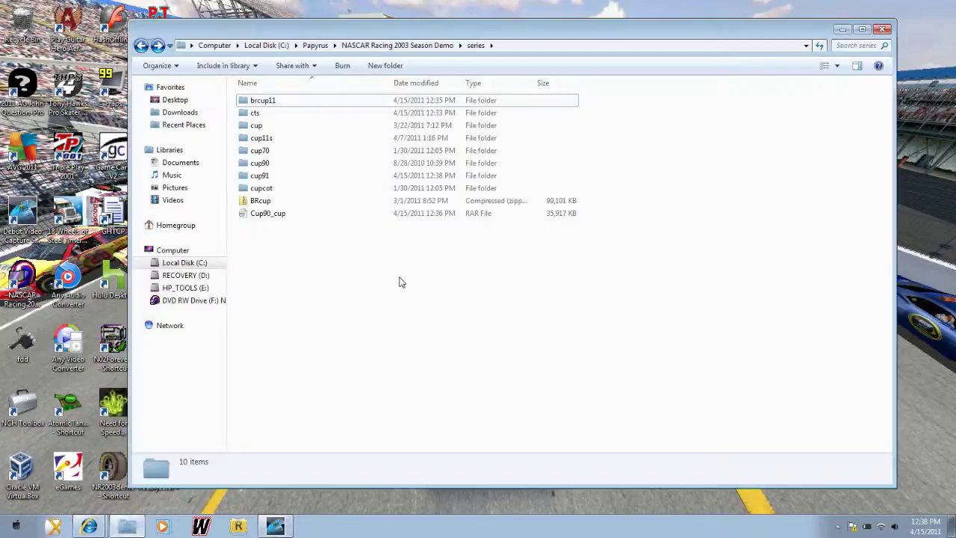
pyautogui.doubleClick(267, 176)
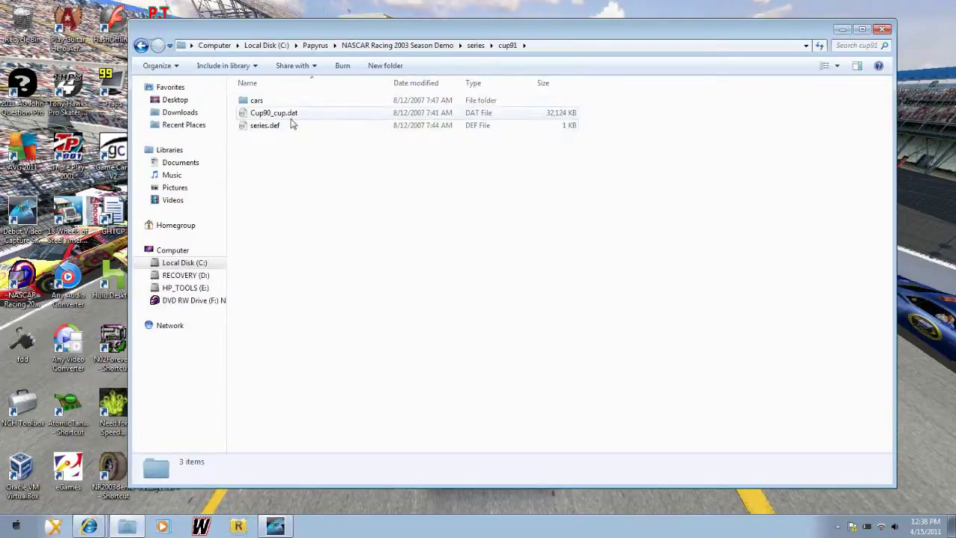
pyautogui.click(283, 118)
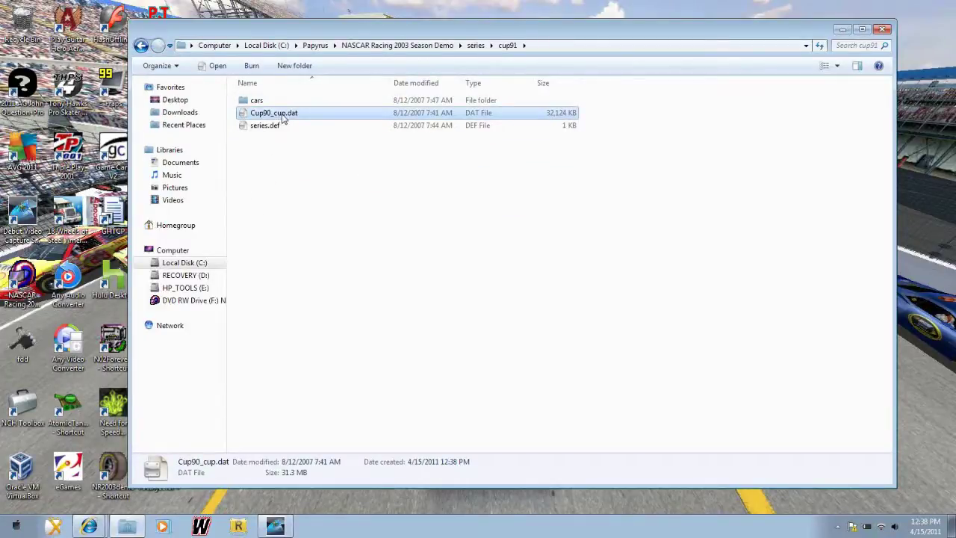
pyautogui.click(283, 116)
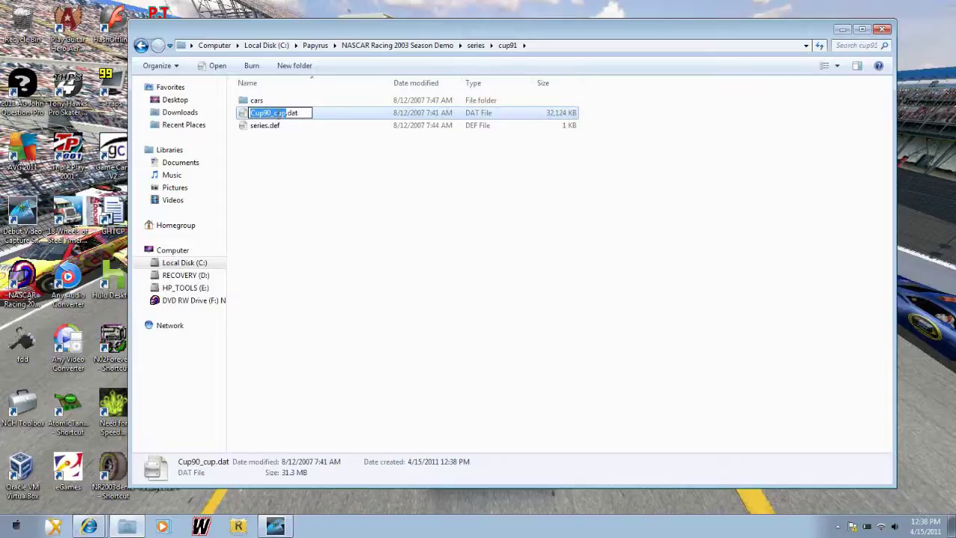
pyautogui.write('cup')
pyautogui.click(314, 196)
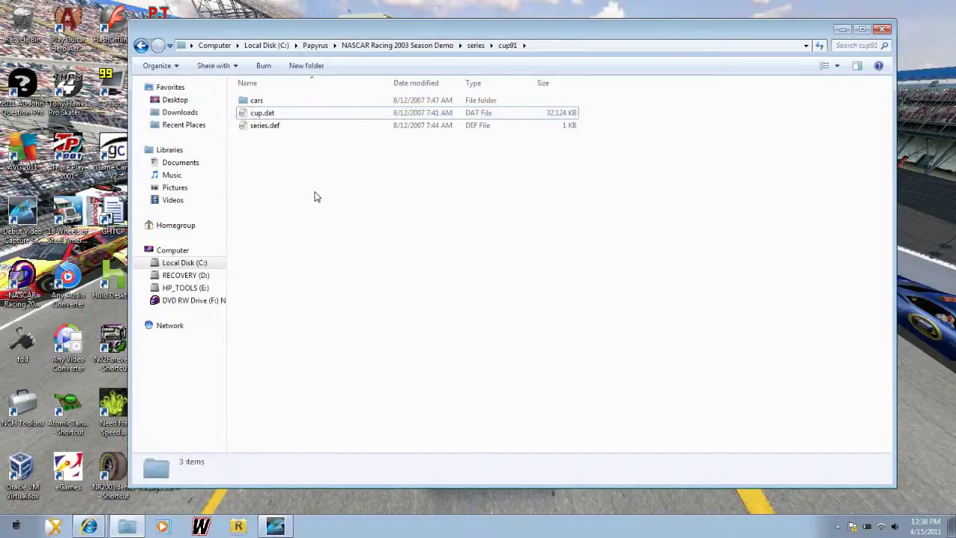
# - Return to the series folder and rename the cup folder as cupcoy
pyautogui.click(141, 45)
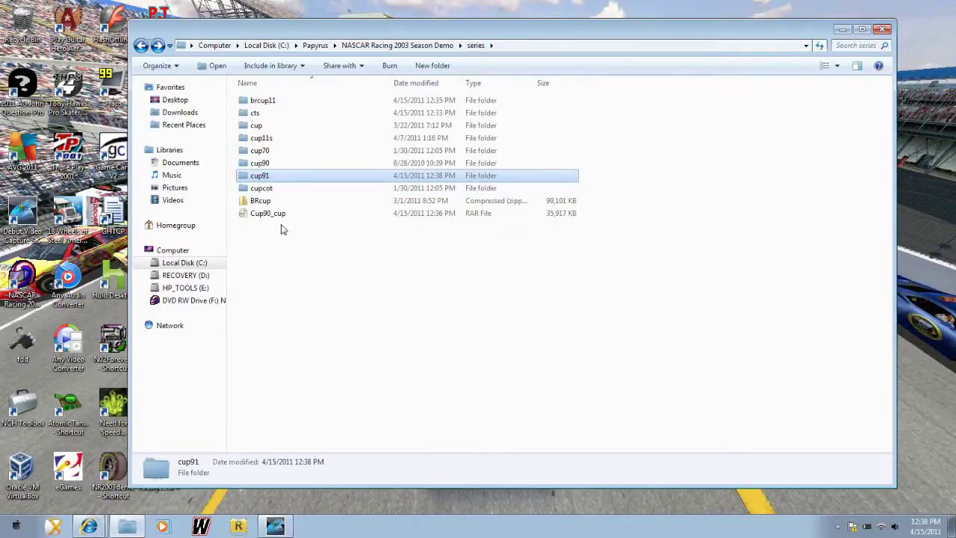
pyautogui.click(263, 128)
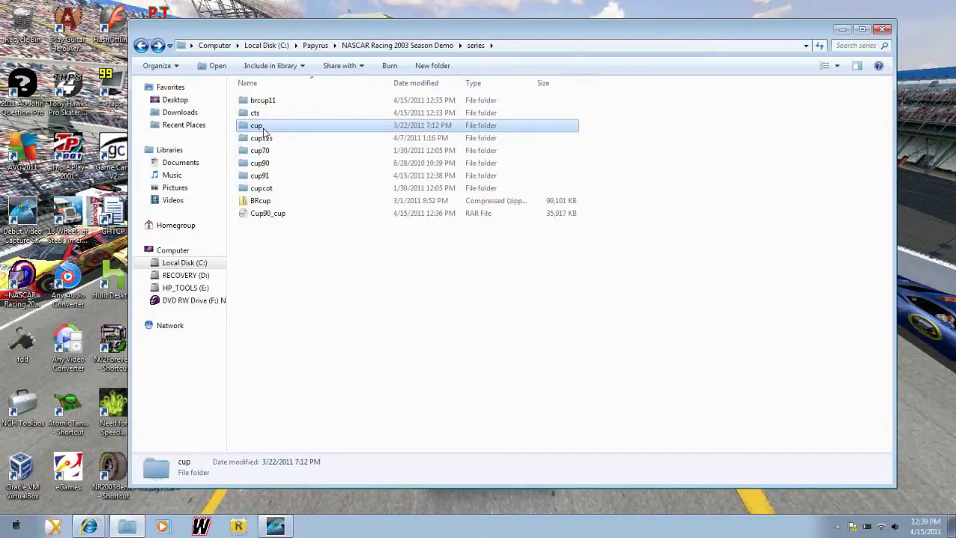
pyautogui.click(263, 127)
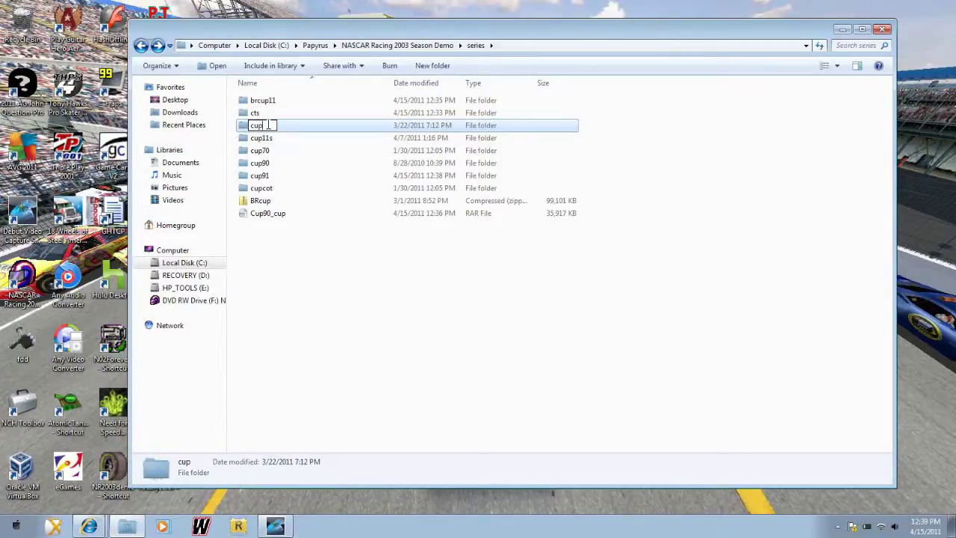
pyautogui.write('cup')
pyautogui.click(305, 277)
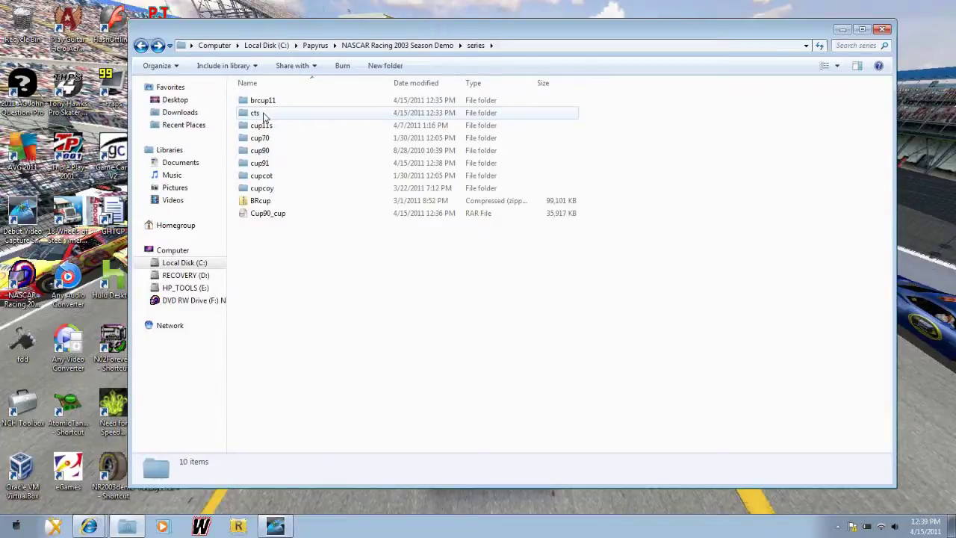
# - Rename the cts folder as cup so the game loads that series
pyautogui.click(263, 116)
pyautogui.click(261, 114)
pyautogui.click(261, 114)
pyautogui.press('BackSpace')
pyautogui.press('BackSpace')
pyautogui.press('BackSpace')
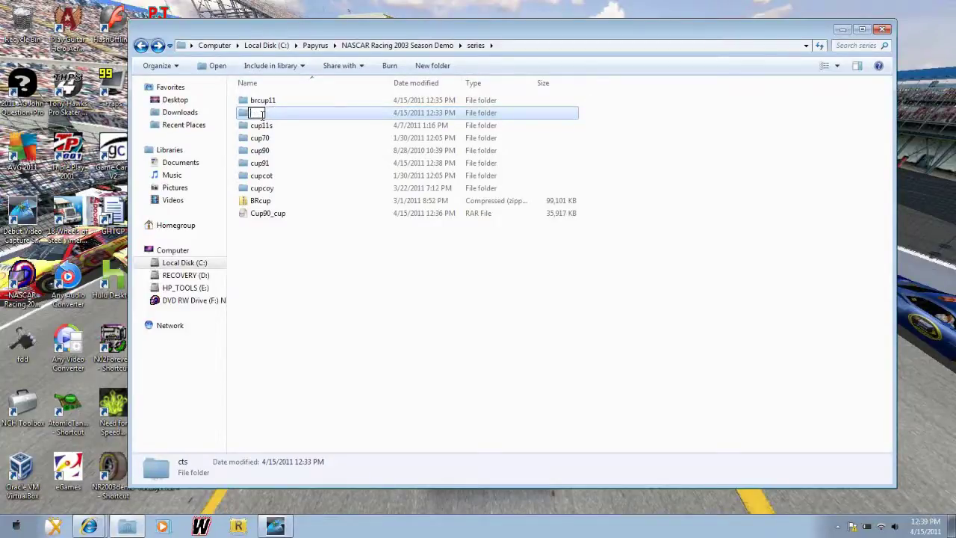
pyautogui.write('cup')
pyautogui.click(324, 320)
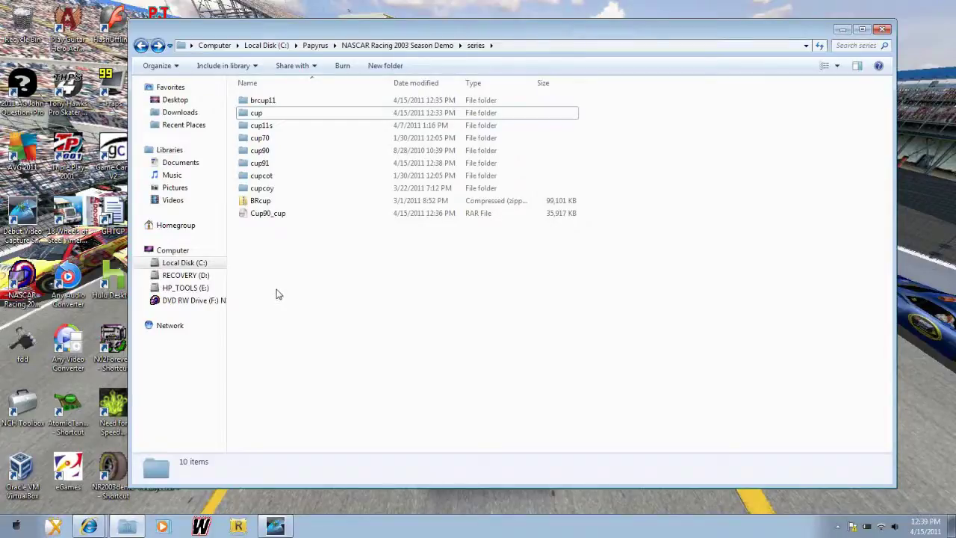
# - Leave the series folder, close Explorer and launch the NR2003demo game from its desktop shortcut
pyautogui.moveTo(298, 30)
pyautogui.mouseDown()
pyautogui.moveTo(308, 37)
pyautogui.moveTo(300, 42)
pyautogui.mouseUp()
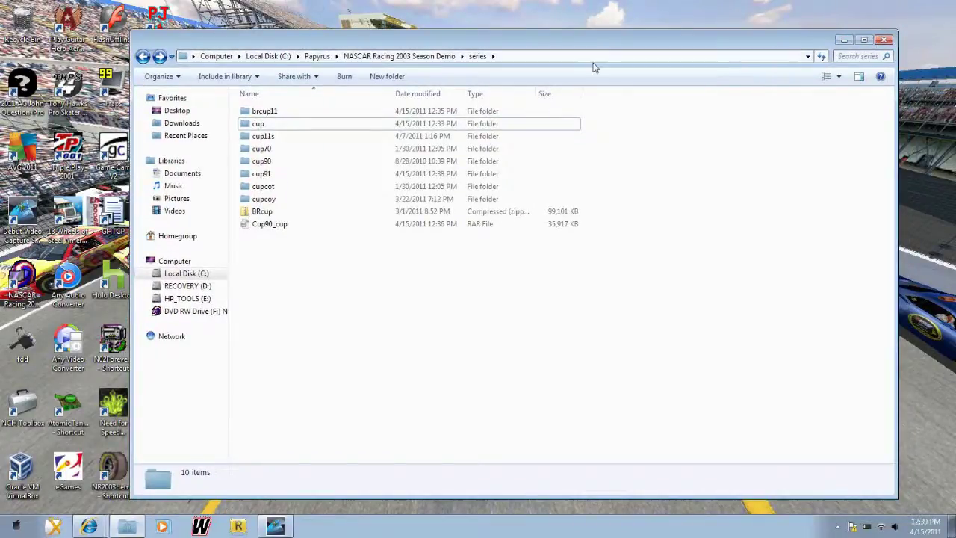
pyautogui.click(150, 54)
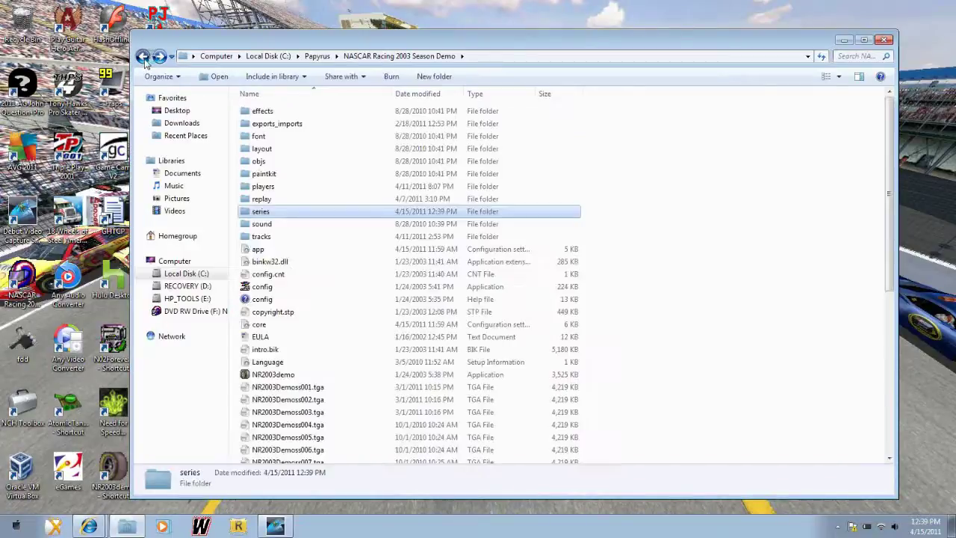
pyautogui.click(150, 54)
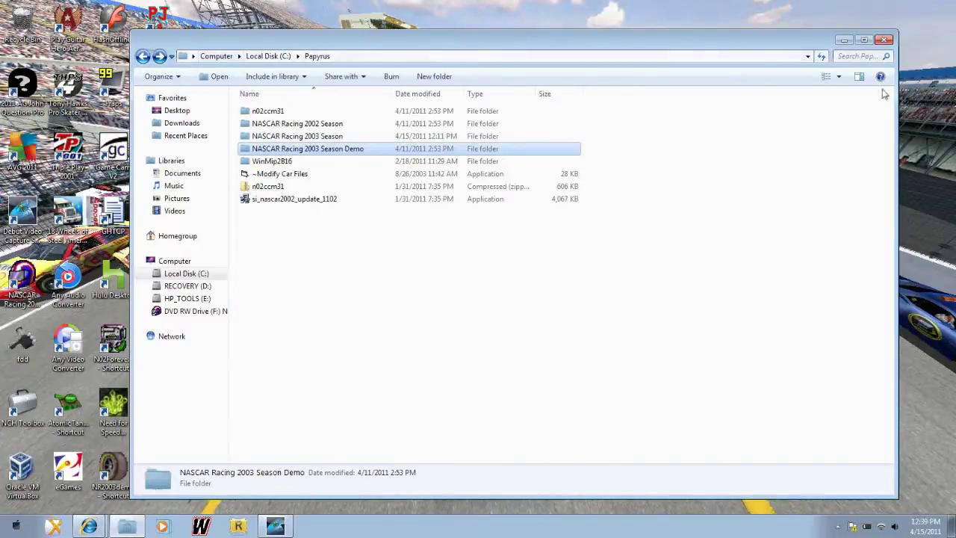
pyautogui.click(882, 42)
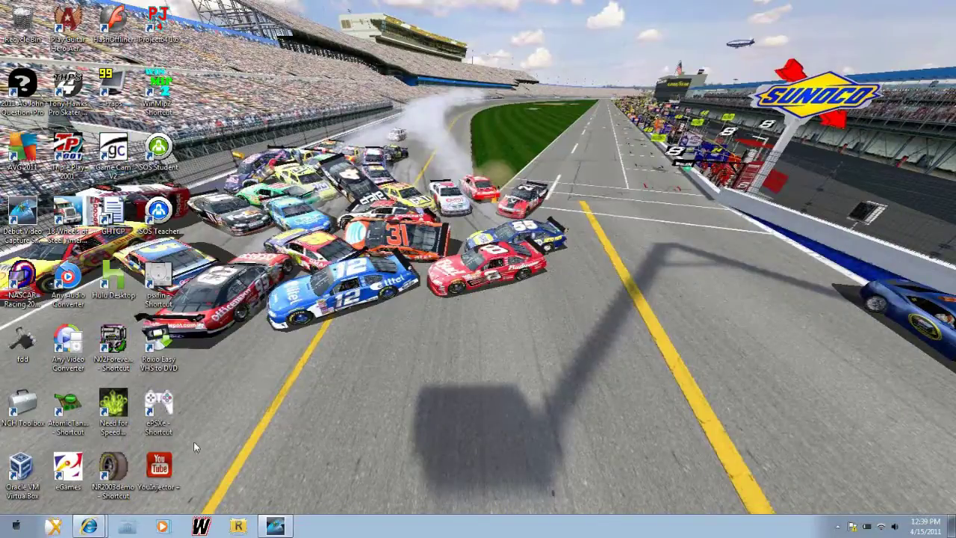
pyautogui.doubleClick(116, 464)
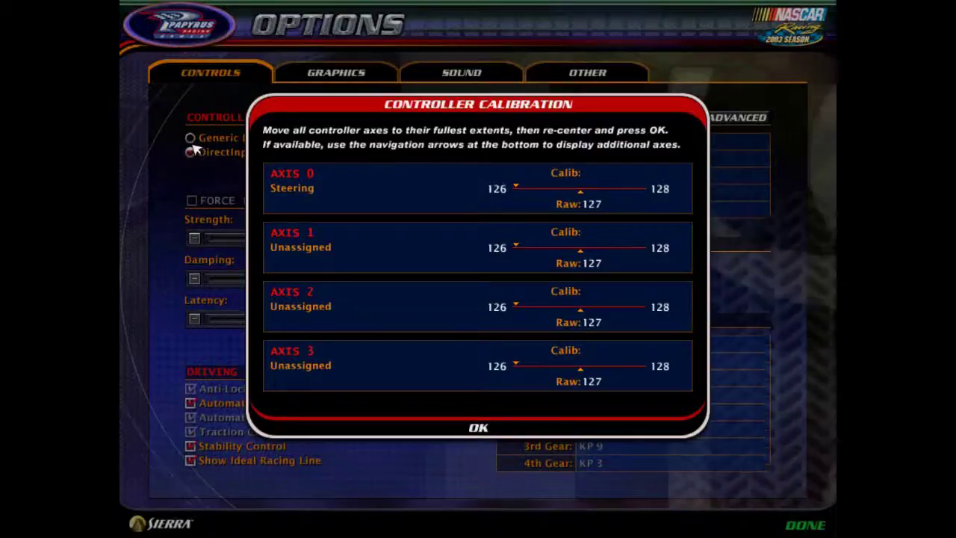
# - Finish the controller calibration and turn off the Show Ideal Racing Line and Stability Control driving aids
pyautogui.press('Return')
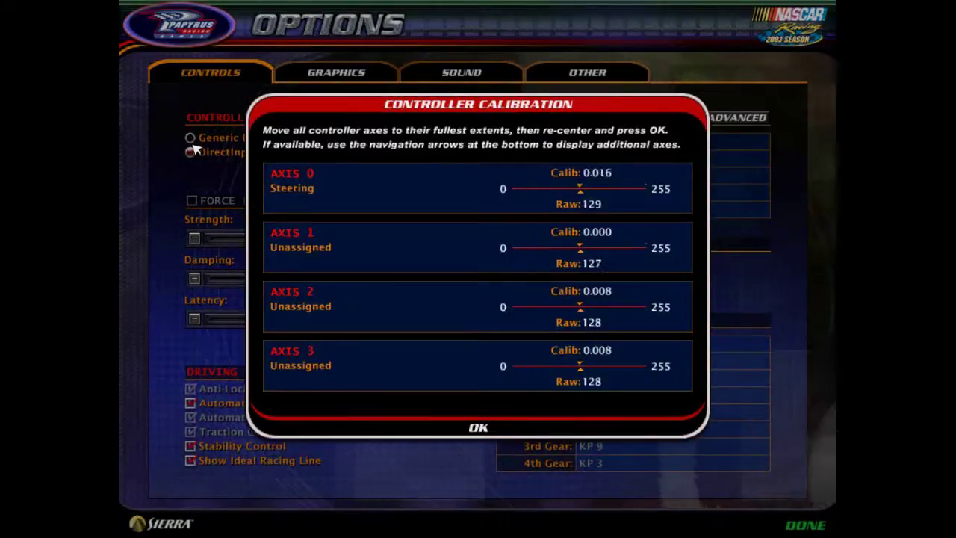
pyautogui.click(479, 427)
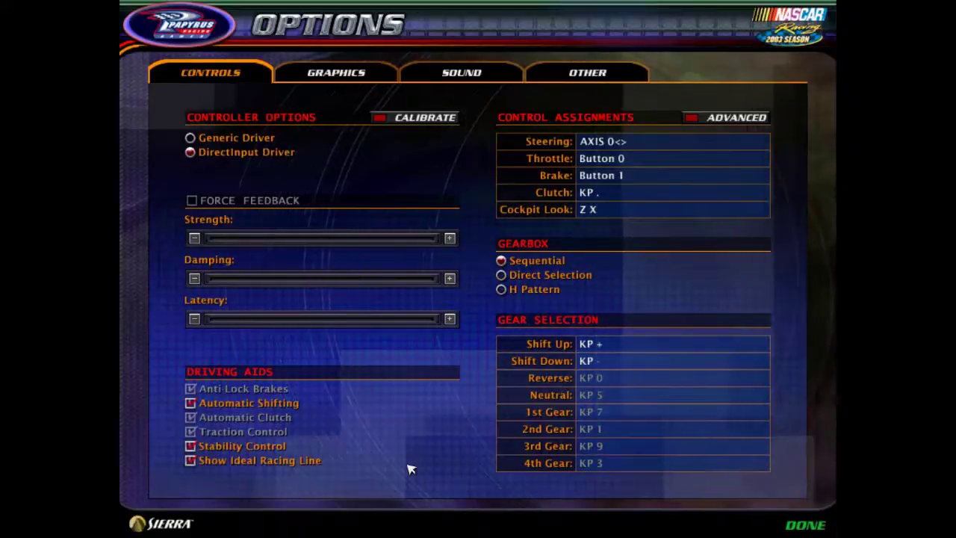
pyautogui.click(191, 460)
pyautogui.click(191, 446)
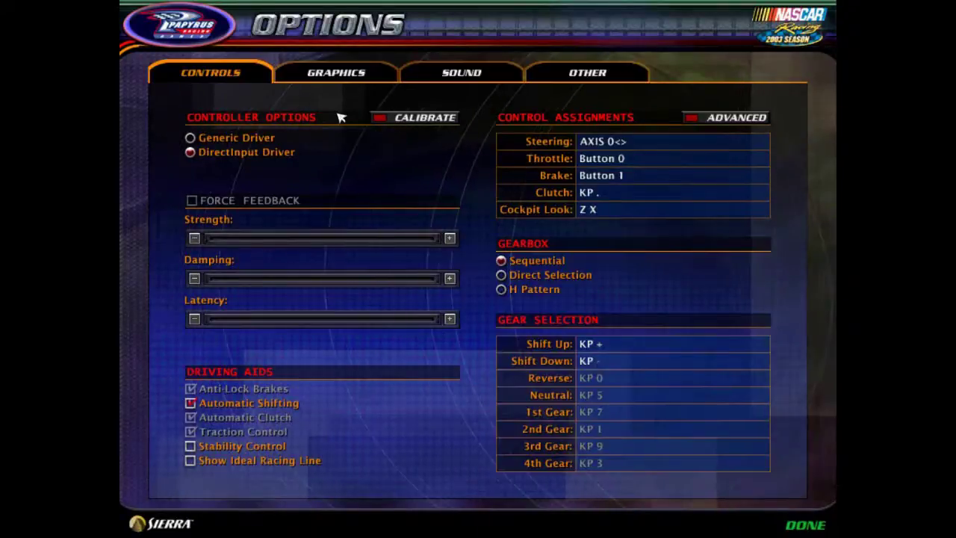
# - Assign steering to AXIS 3<>, throttle to AXIS 0<, brake to AXIS 0>, clutch to Button 4, and cockpit look to Buttons 15 and 13
pyautogui.click(612, 142)
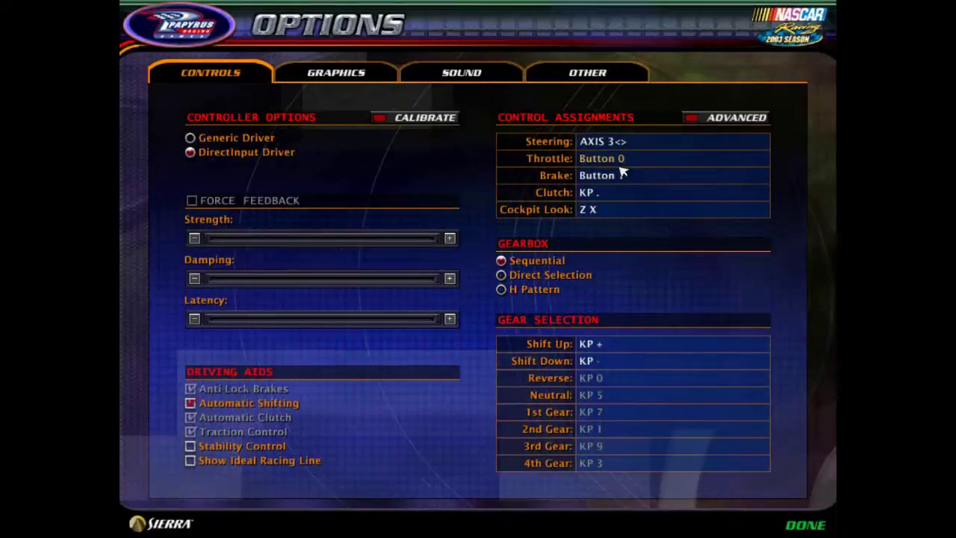
pyautogui.click(619, 165)
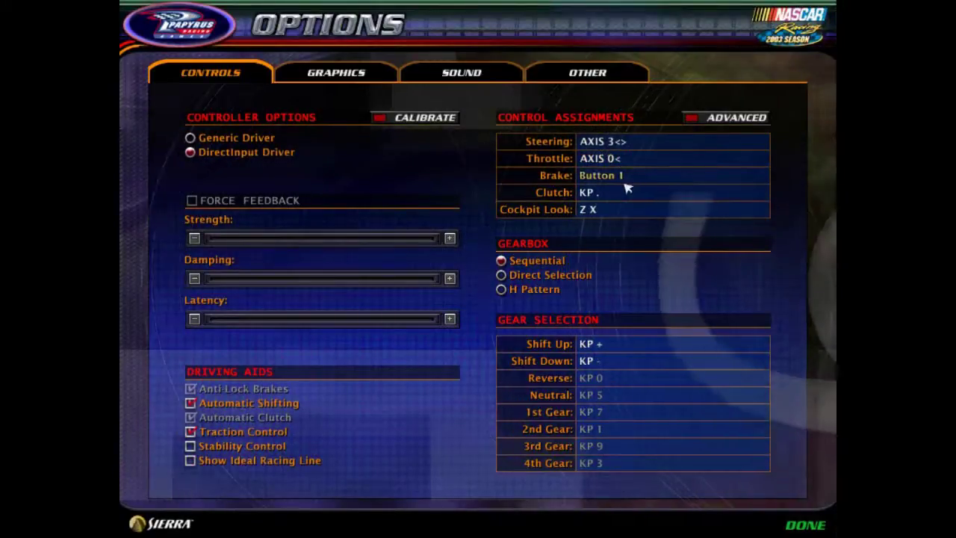
pyautogui.click(625, 182)
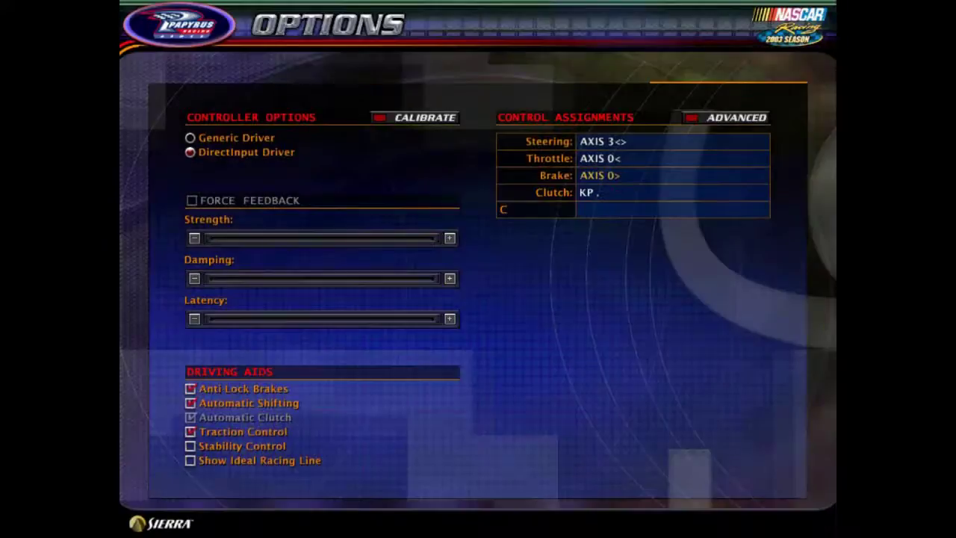
pyautogui.click(594, 195)
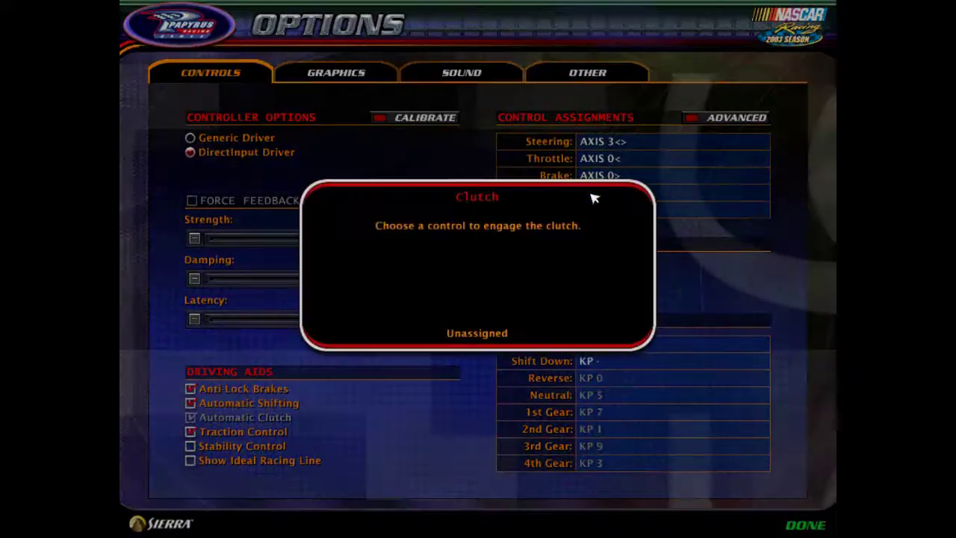
pyautogui.click(594, 209)
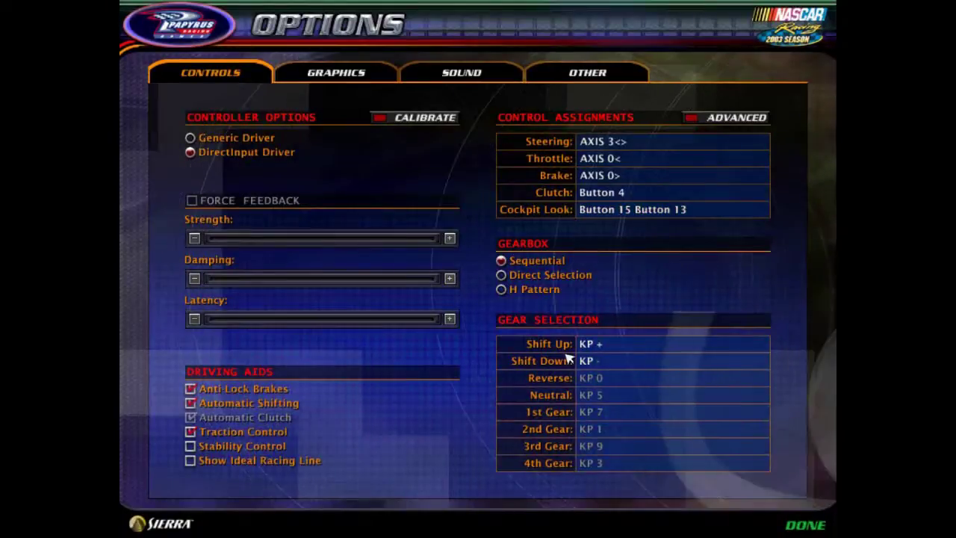
# - Assign Shift Up to Button 7 and Shift Down to Button 5, and turn off the Traction Control driving aid
pyautogui.click(606, 346)
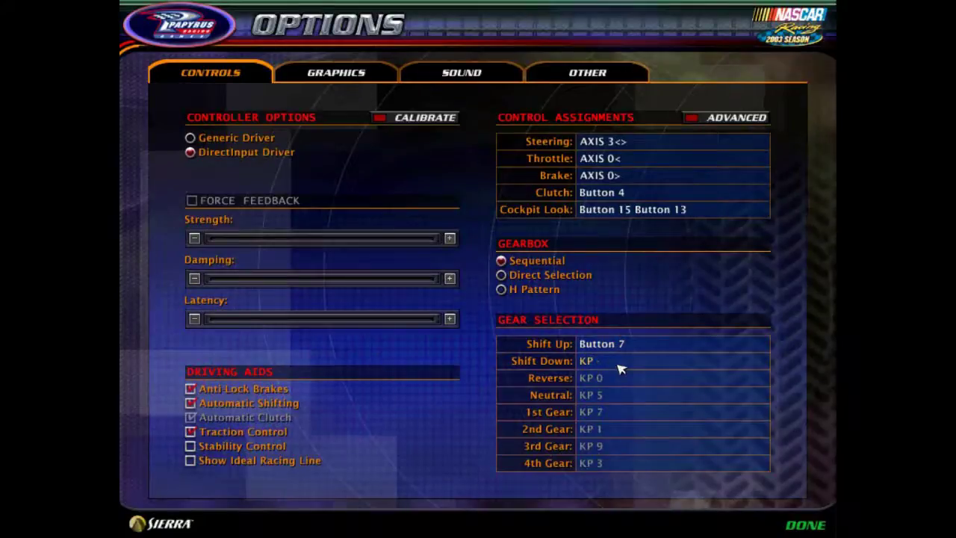
pyautogui.click(619, 368)
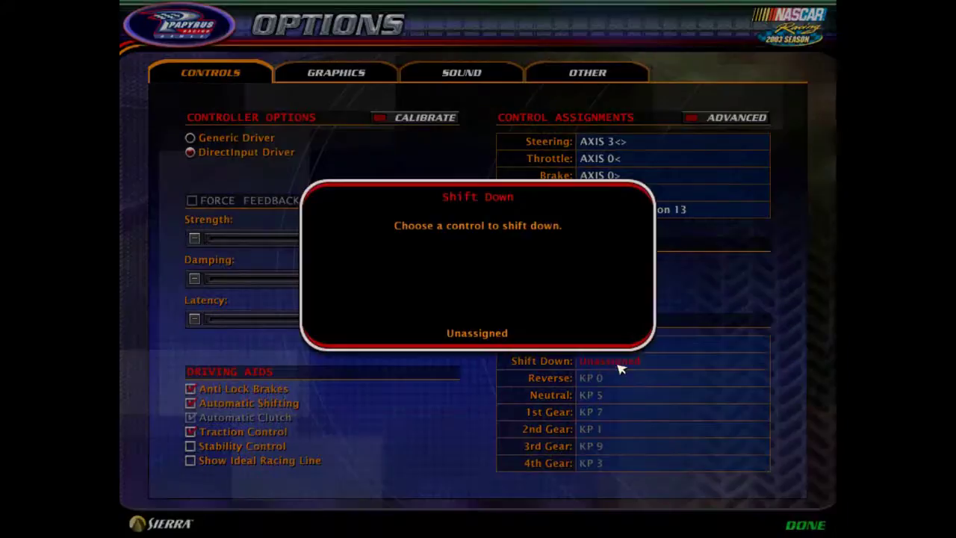
pyautogui.click(191, 436)
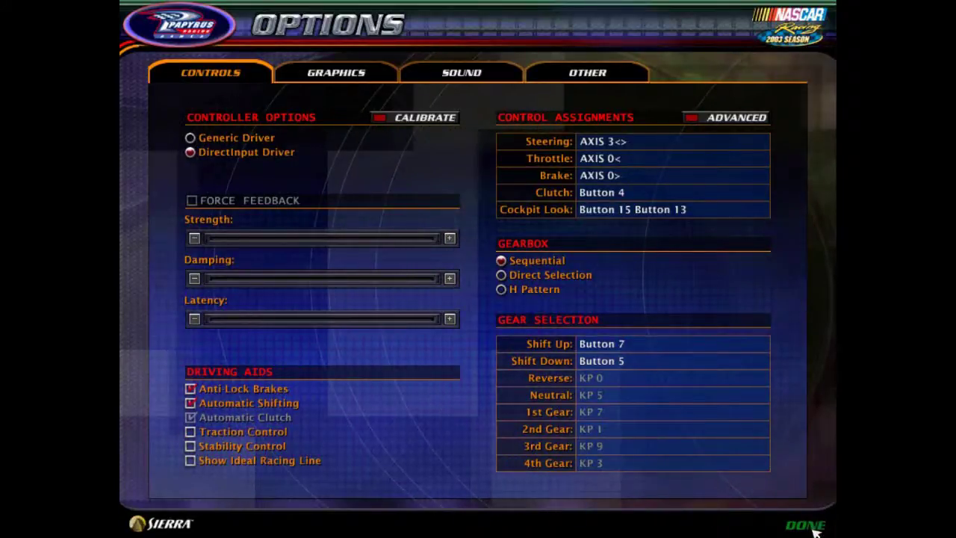
pyautogui.click(814, 531)
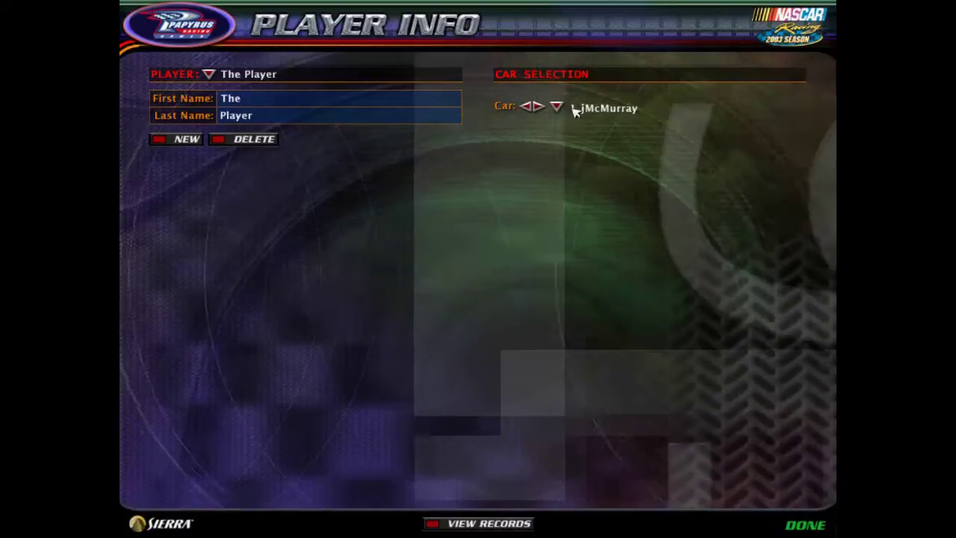
# - Look through the cars offered in the player's car selection to check which series is loaded
pyautogui.click(558, 107)
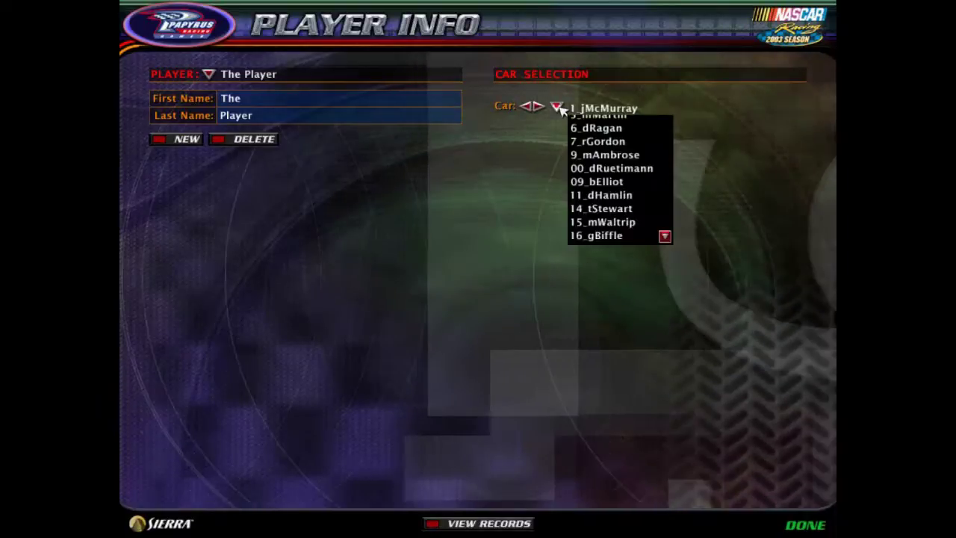
pyautogui.click(557, 107)
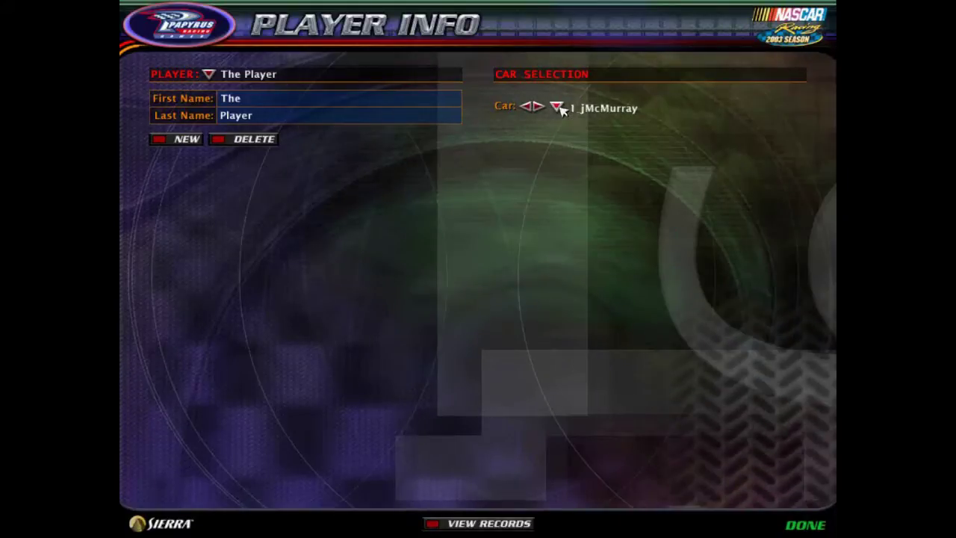
pyautogui.click(806, 526)
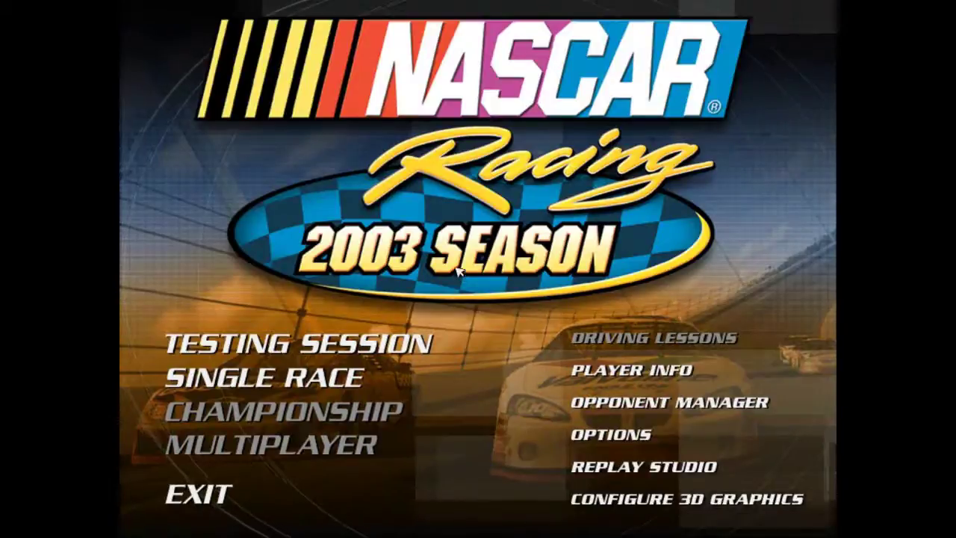
pyautogui.click(572, 378)
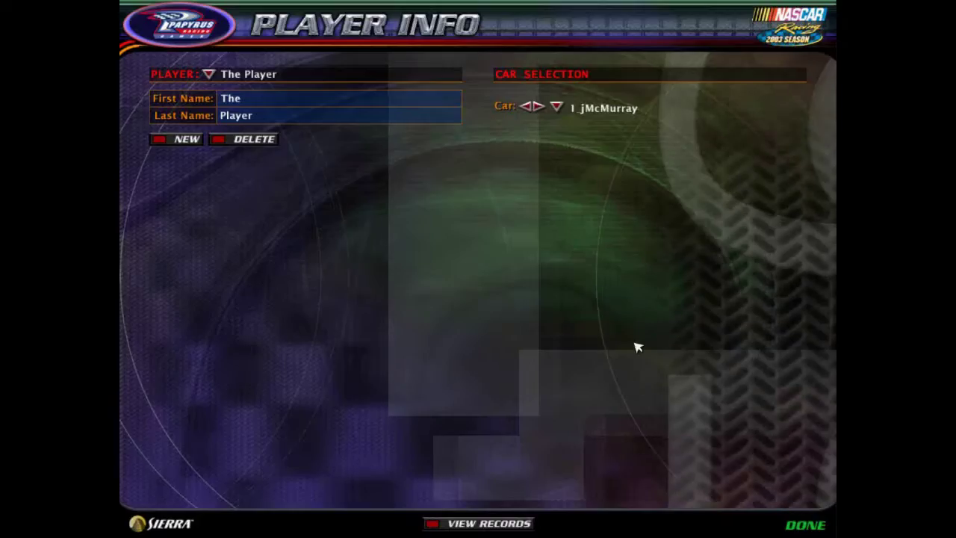
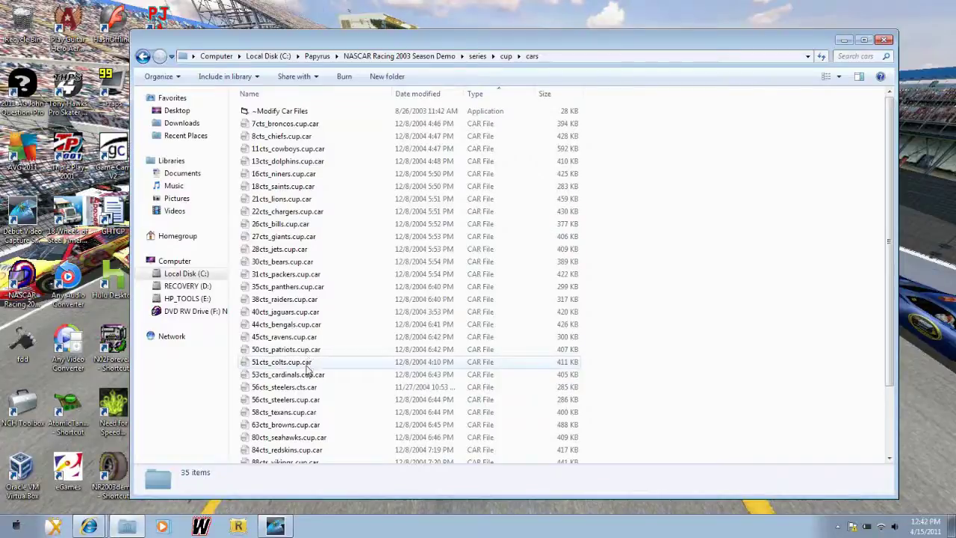
# - Examine the car files in the active cup series and view the ~Modify Car Files utility
pyautogui.scroll(-2, 299, 213)
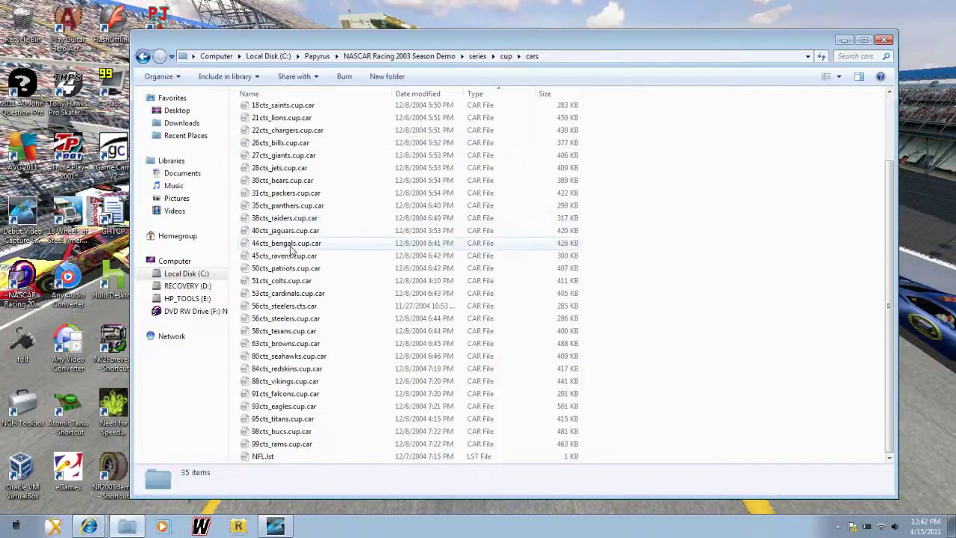
pyautogui.scroll(2, 293, 215)
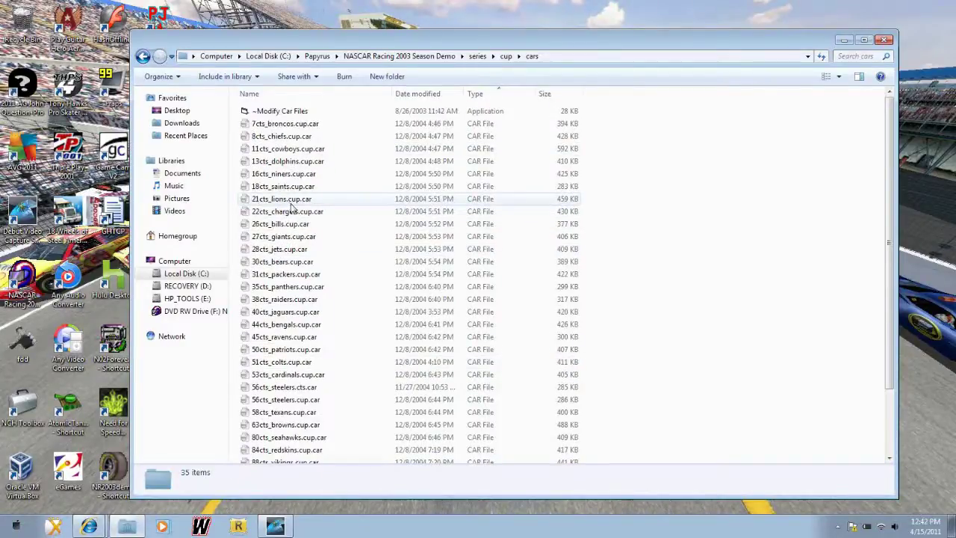
pyautogui.doubleClick(271, 112)
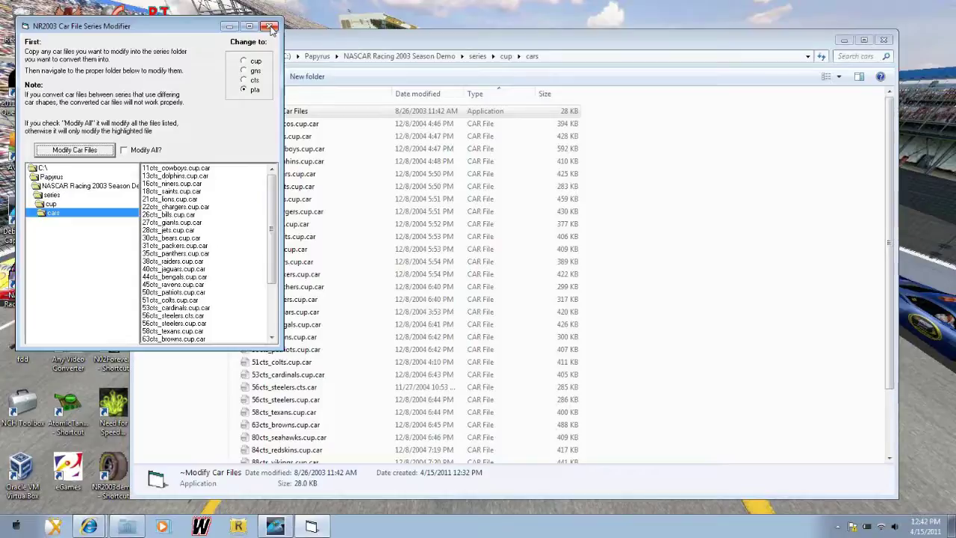
pyautogui.click(271, 27)
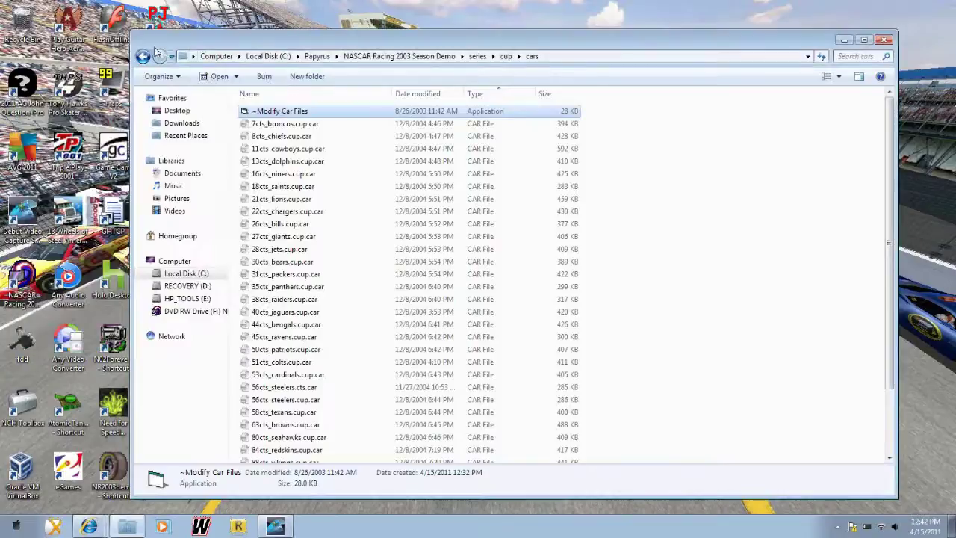
# - Return to the series folder and rename the current cup folder as cupcts
pyautogui.click(143, 57)
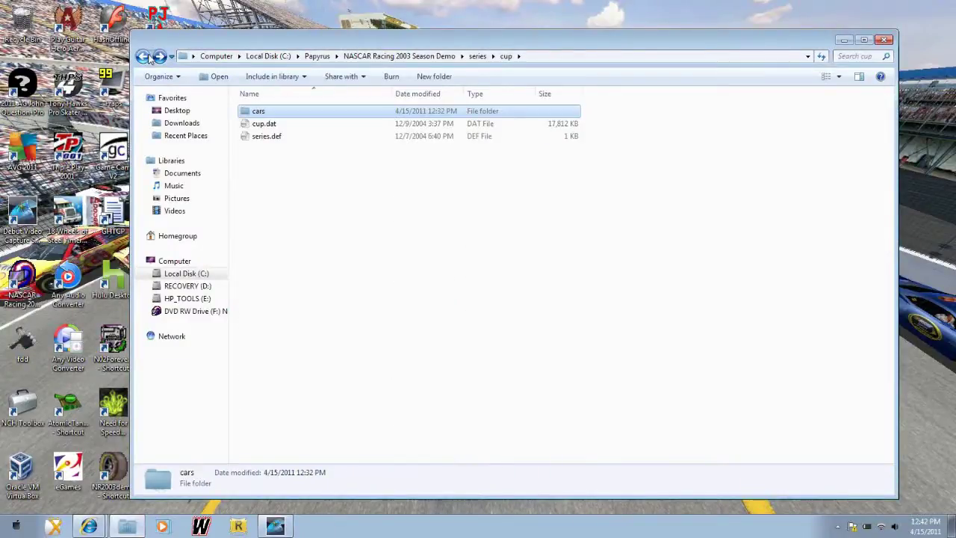
pyautogui.click(148, 58)
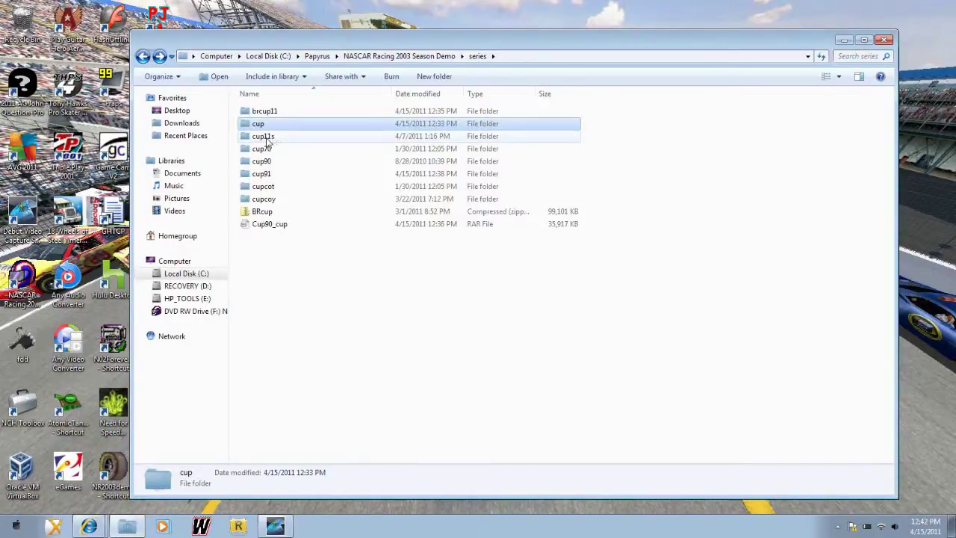
pyautogui.click(268, 125)
pyautogui.click(268, 125)
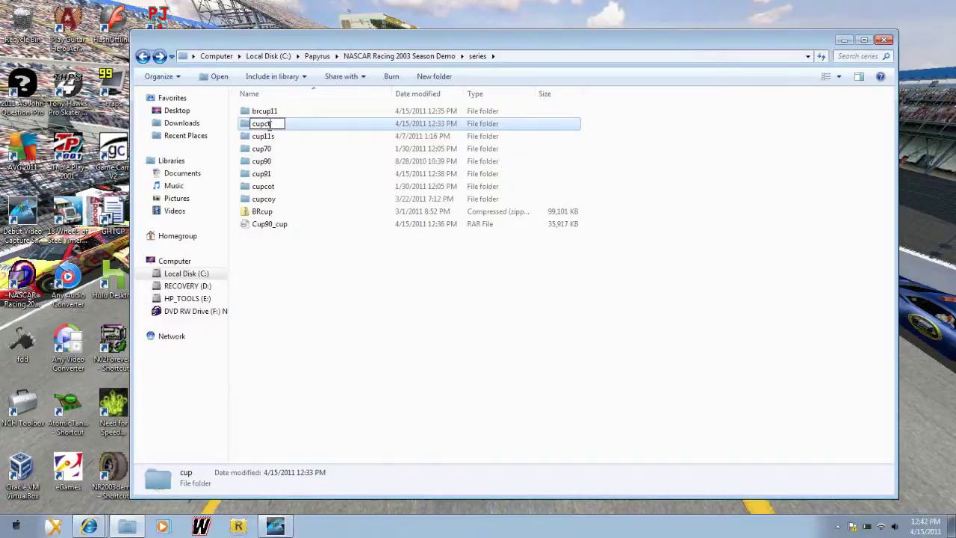
pyautogui.click(377, 334)
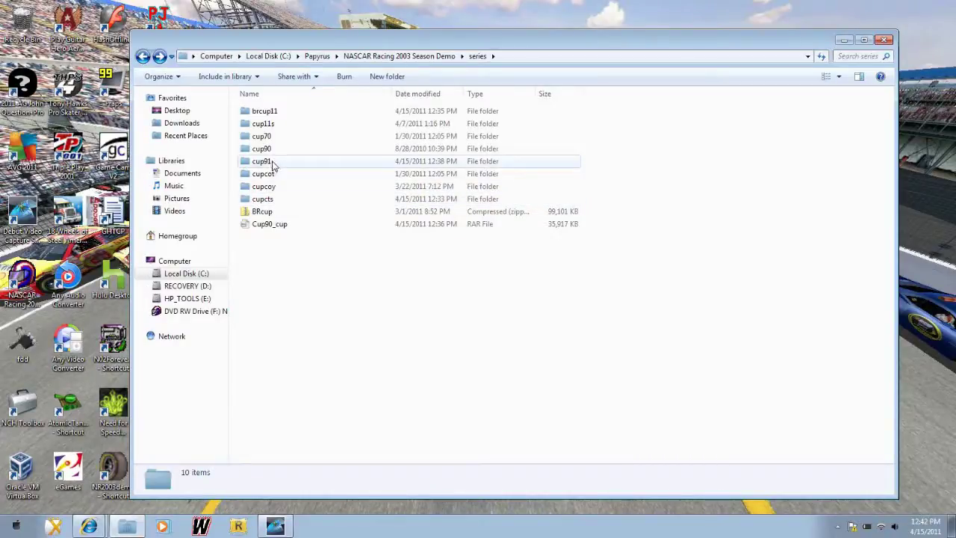
# - Rename the cup91 folder as cup so the game loads that series
pyautogui.click(273, 164)
pyautogui.click(273, 164)
pyautogui.click(272, 163)
pyautogui.press('BackSpace')
pyautogui.press('BackSpace')
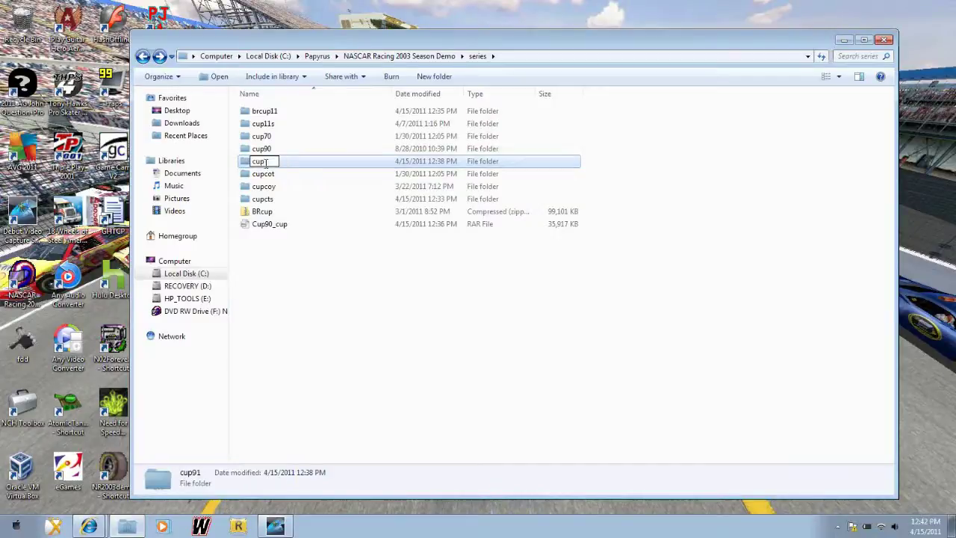
pyautogui.click(407, 358)
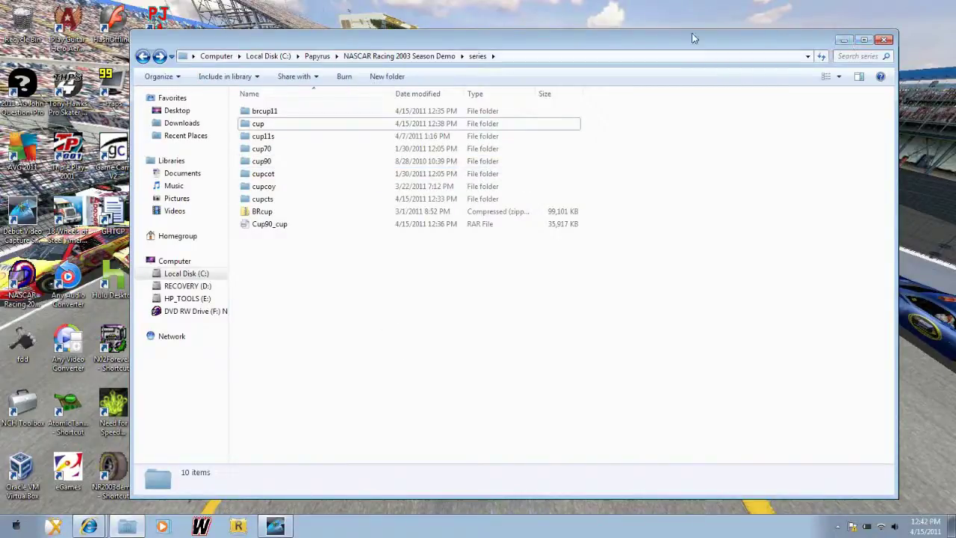
# - Close Explorer, relaunch the NR2003demo game past its intro video, and bring up the control options
pyautogui.press('BackSpace')
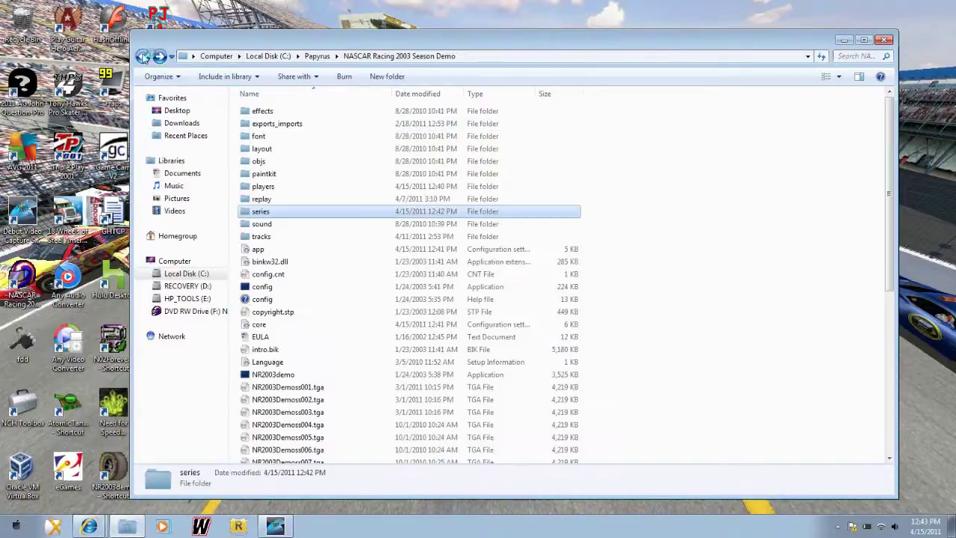
pyautogui.click(884, 40)
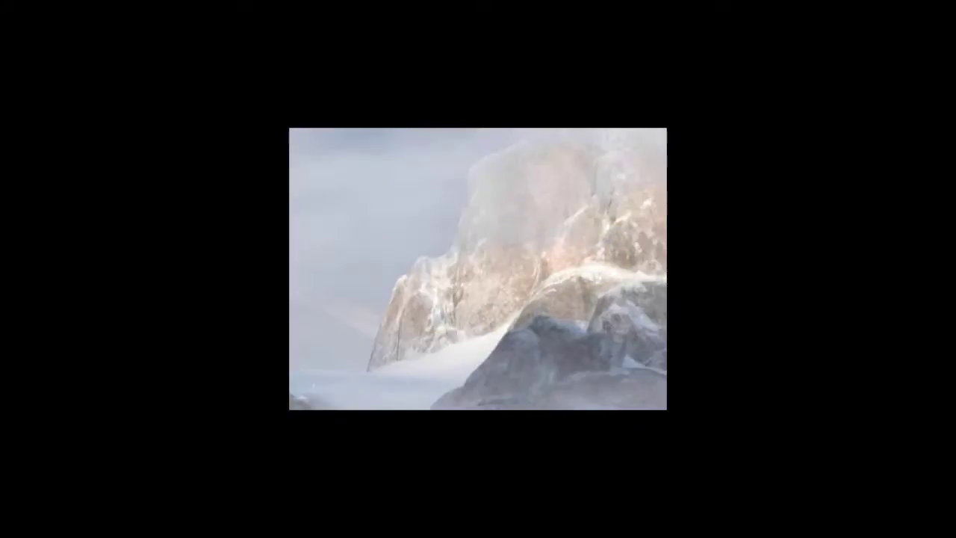
pyautogui.press('Escape')
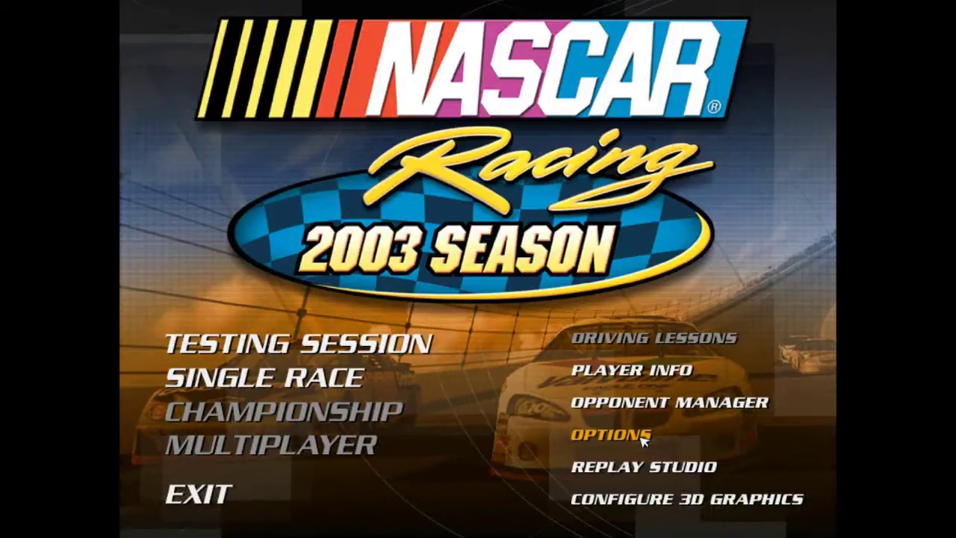
pyautogui.click(643, 441)
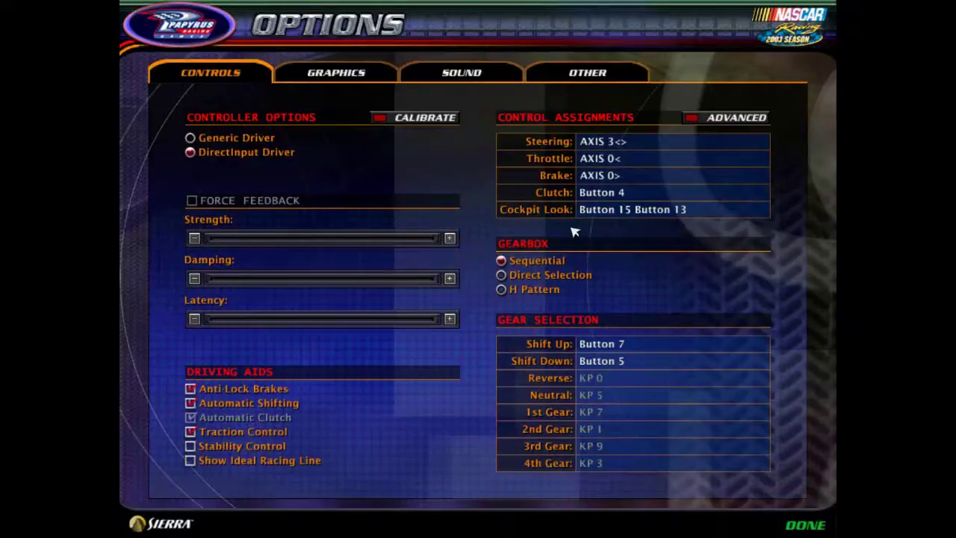
# - Try assigning steering to AXIS 0<>, throttle to Button 15, and brake to Button 13
pyautogui.click(603, 143)
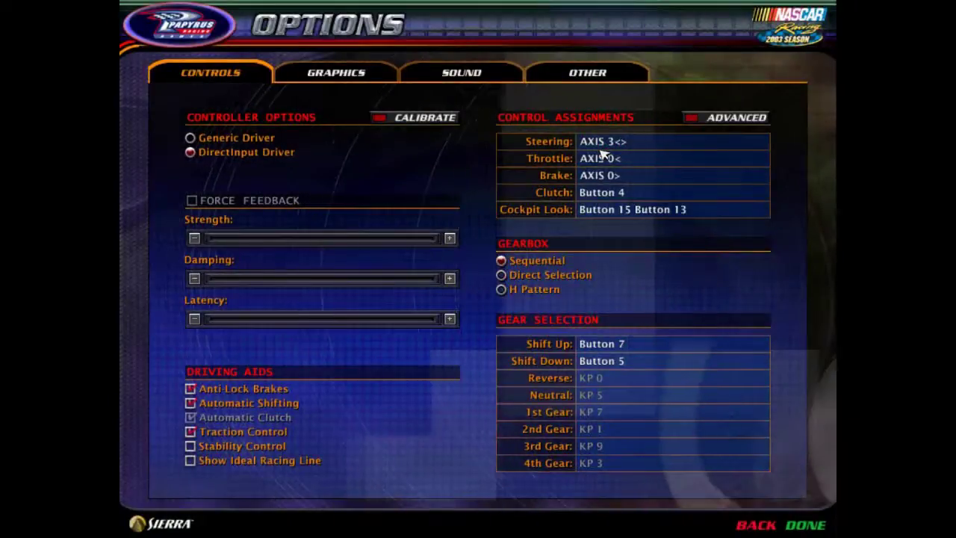
pyautogui.click(604, 143)
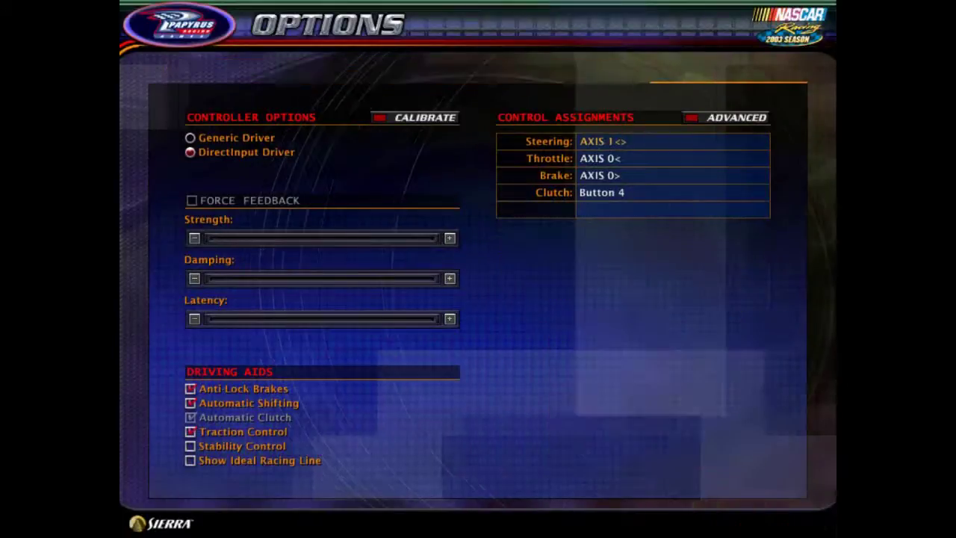
pyautogui.click(603, 143)
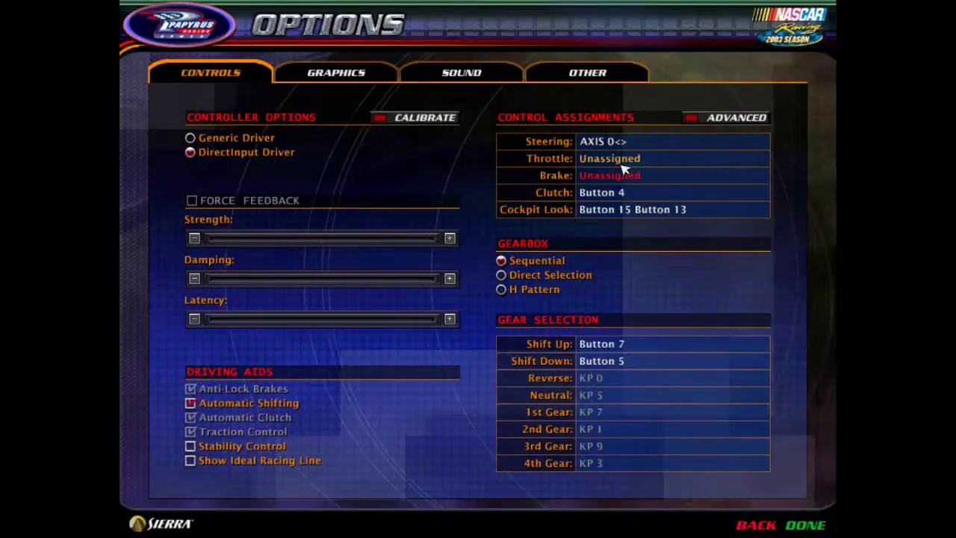
pyautogui.click(626, 159)
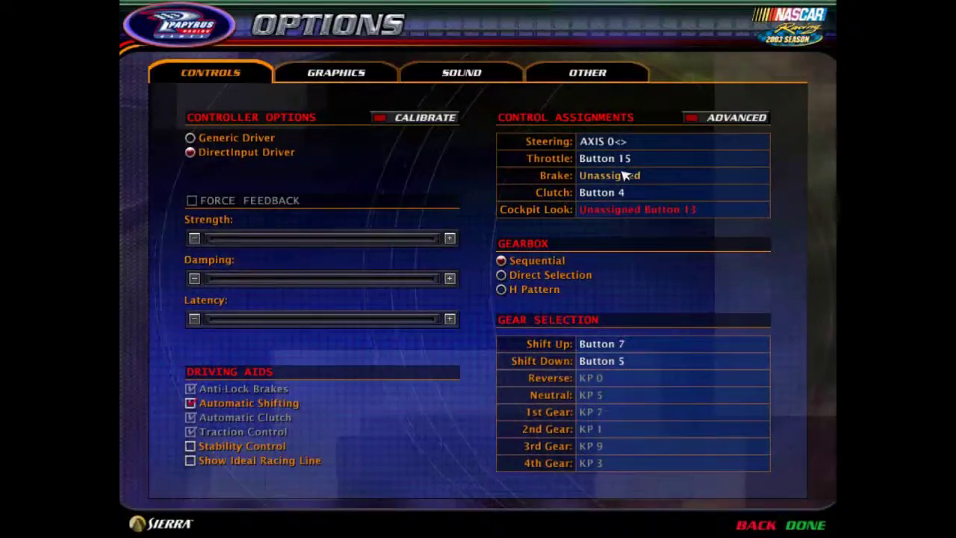
pyautogui.click(626, 175)
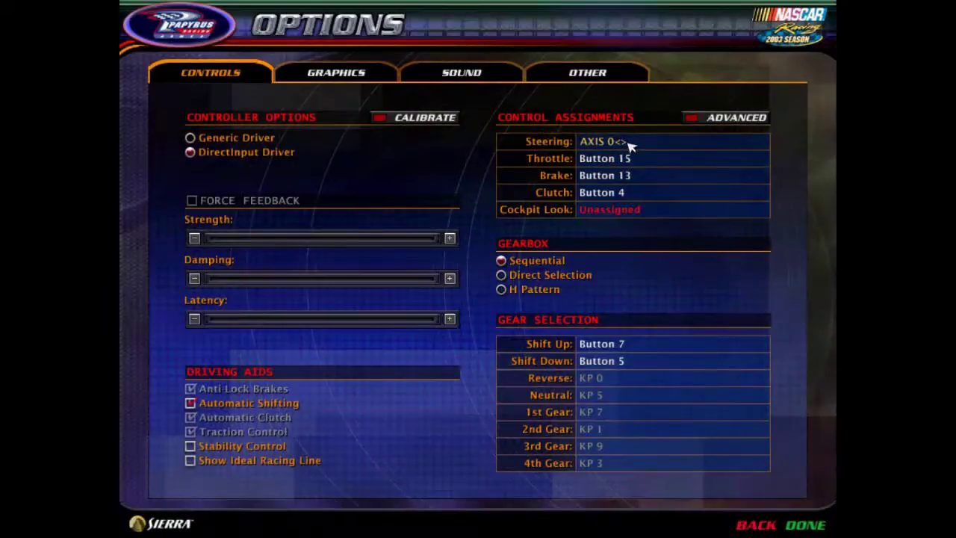
# - Assign steering to Buttons 15 and 13, throttle to Button 1, brake to Button 0, clutch to Button 4, and cockpit look to AXIS 3<>
pyautogui.click(629, 142)
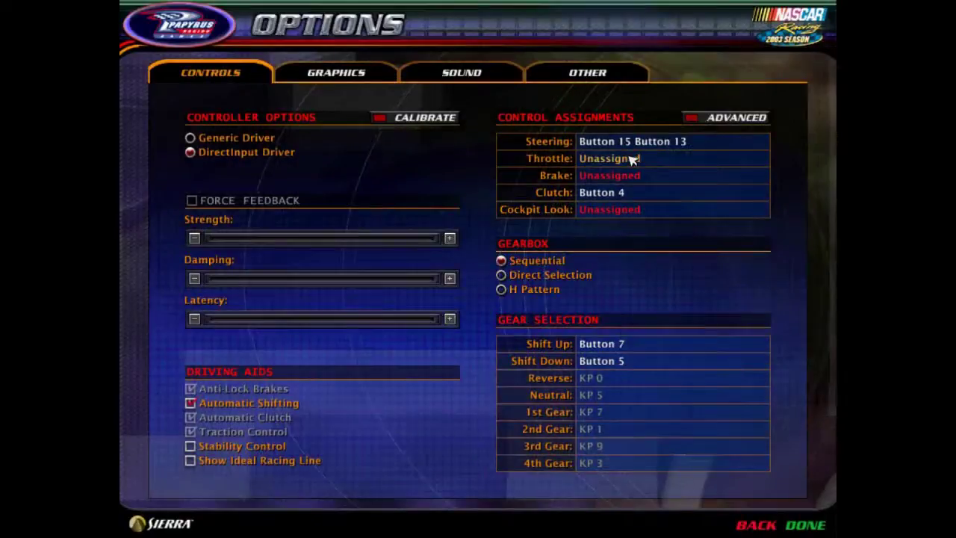
pyautogui.click(632, 159)
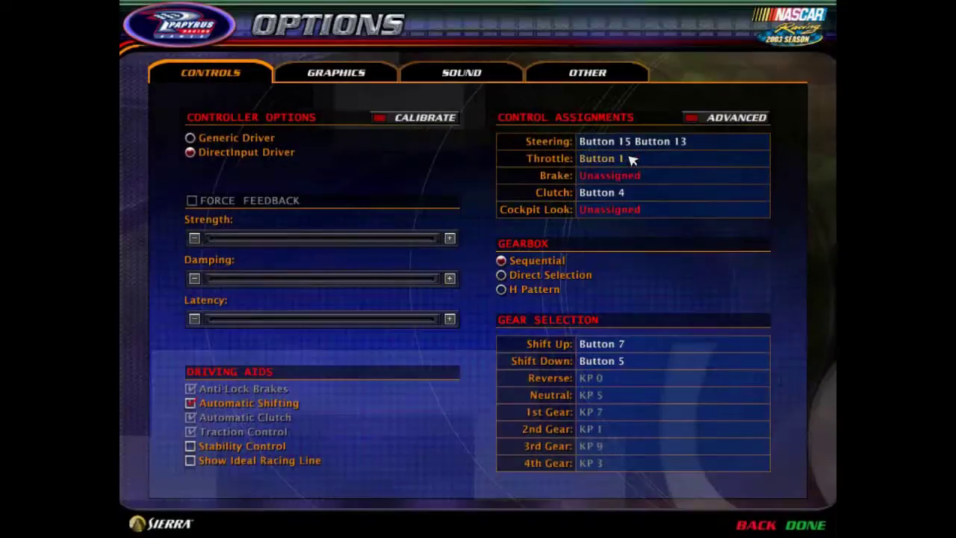
pyautogui.click(626, 176)
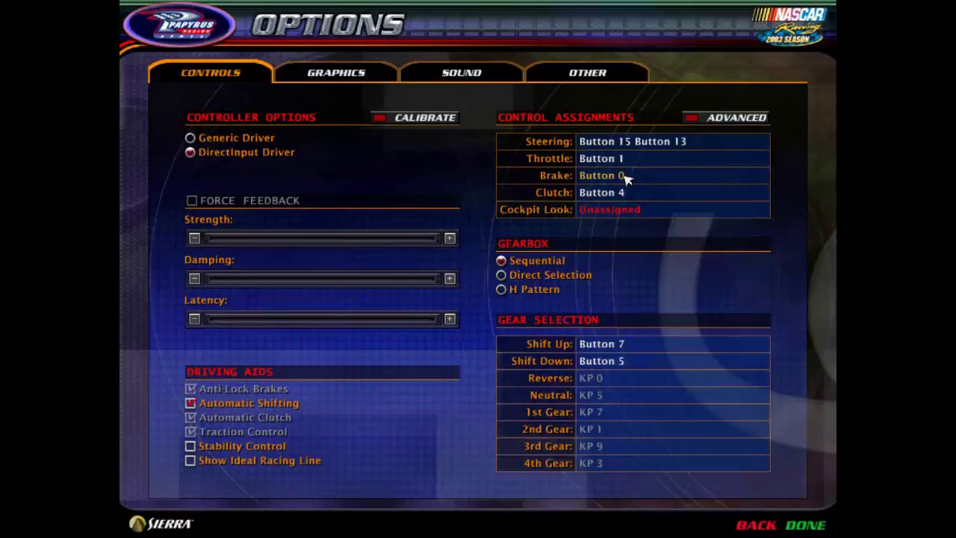
pyautogui.click(626, 192)
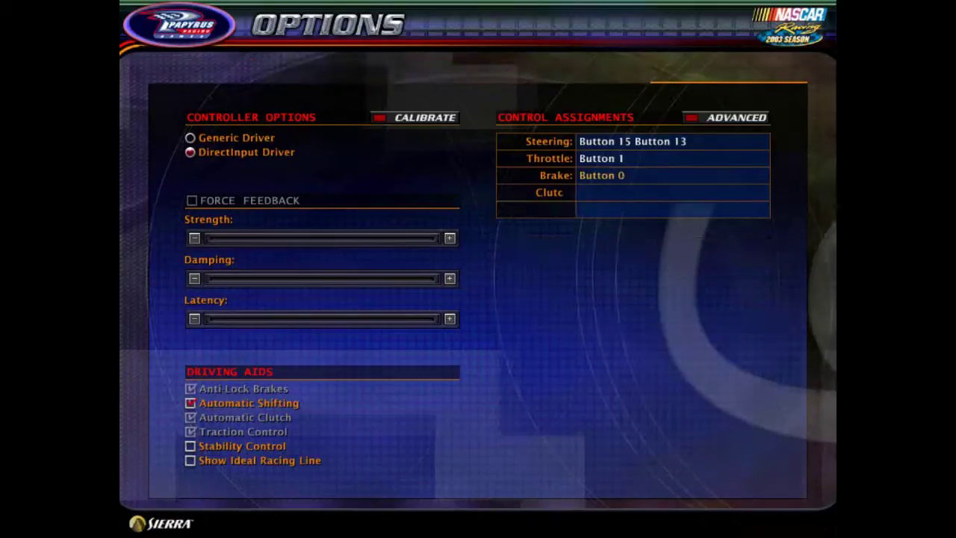
pyautogui.click(626, 212)
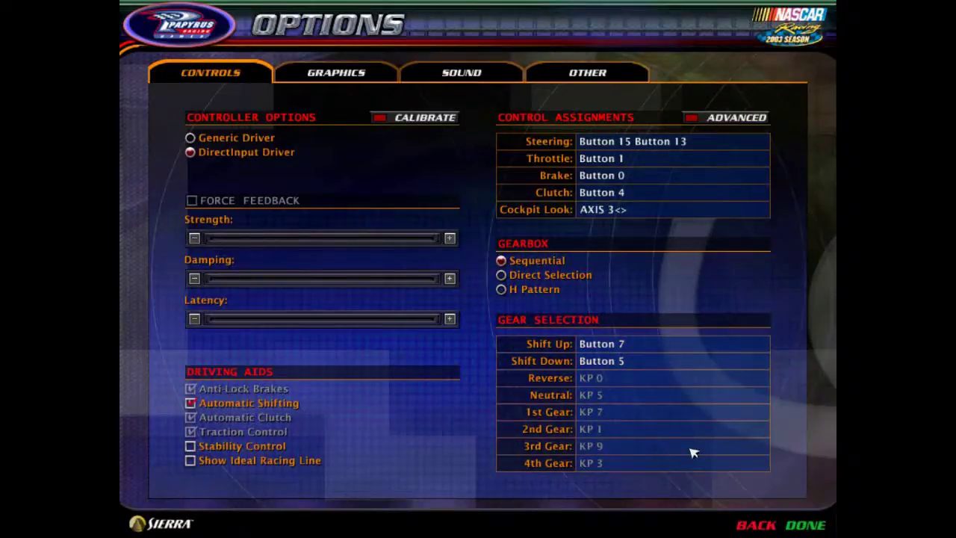
pyautogui.click(802, 526)
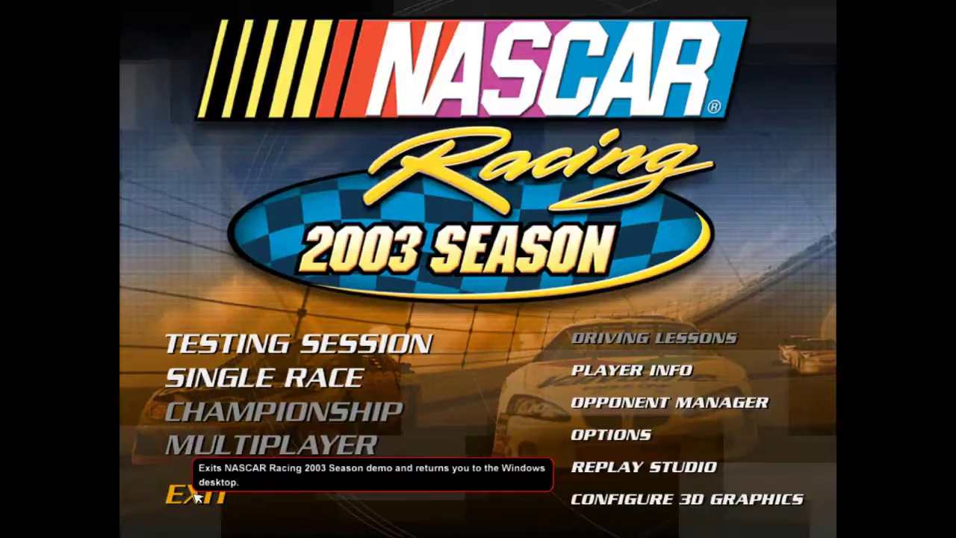
# - Exit the game and open the series folder of NASCAR Racing 2003 Season Demo under Papyrus in Windows Explorer
pyautogui.click(195, 494)
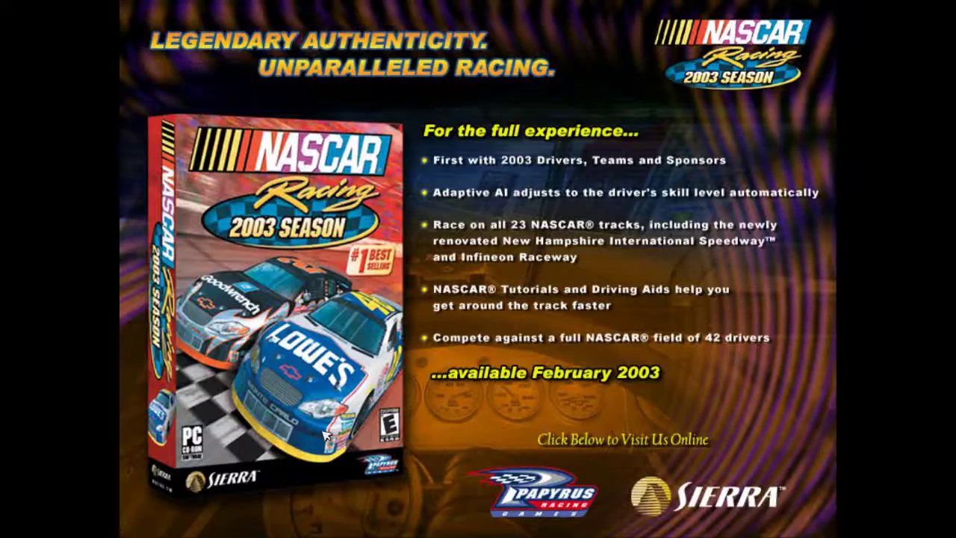
pyautogui.click(323, 430)
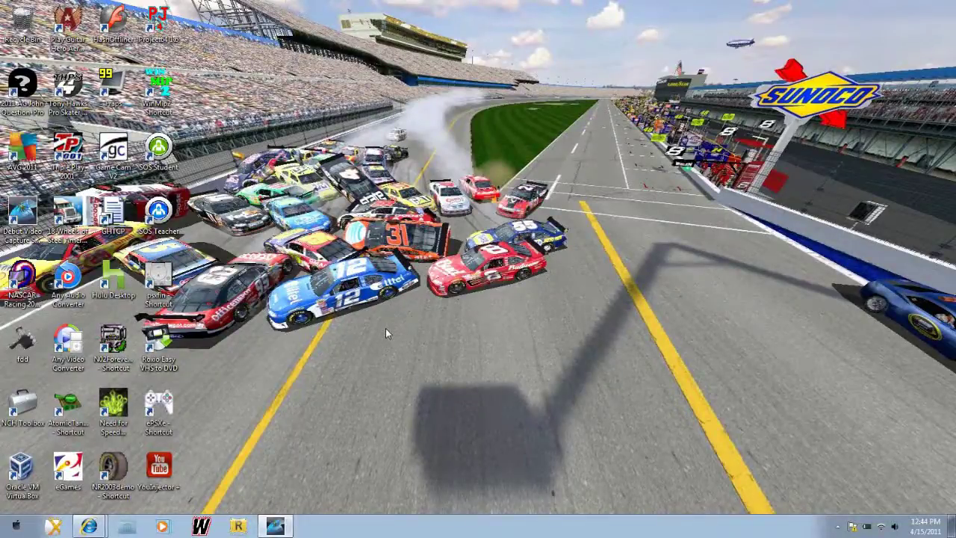
pyautogui.click(127, 526)
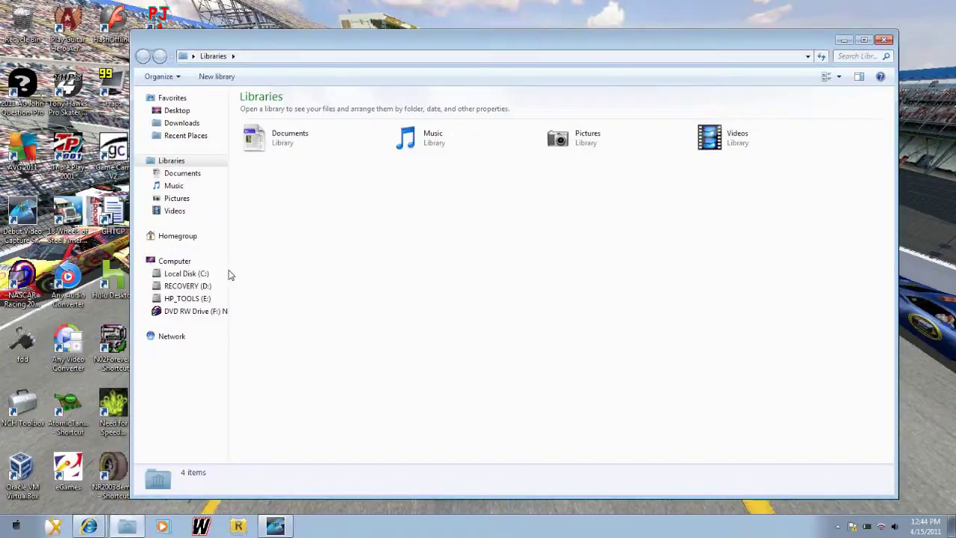
pyautogui.click(195, 277)
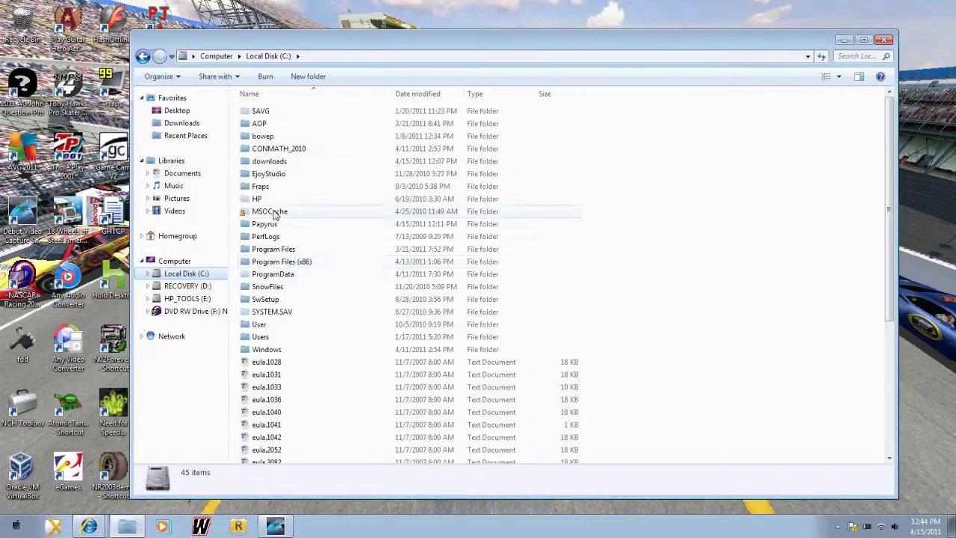
pyautogui.doubleClick(267, 224)
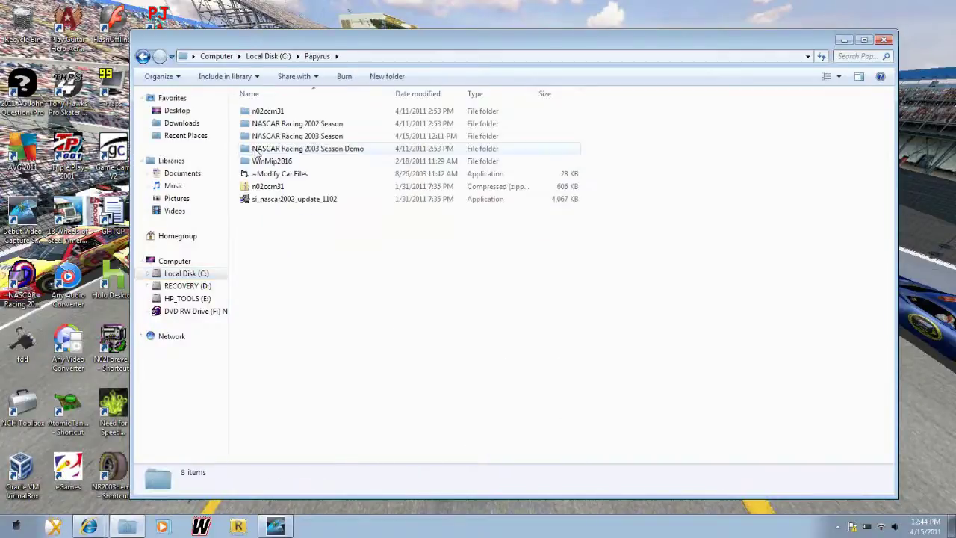
pyautogui.doubleClick(282, 151)
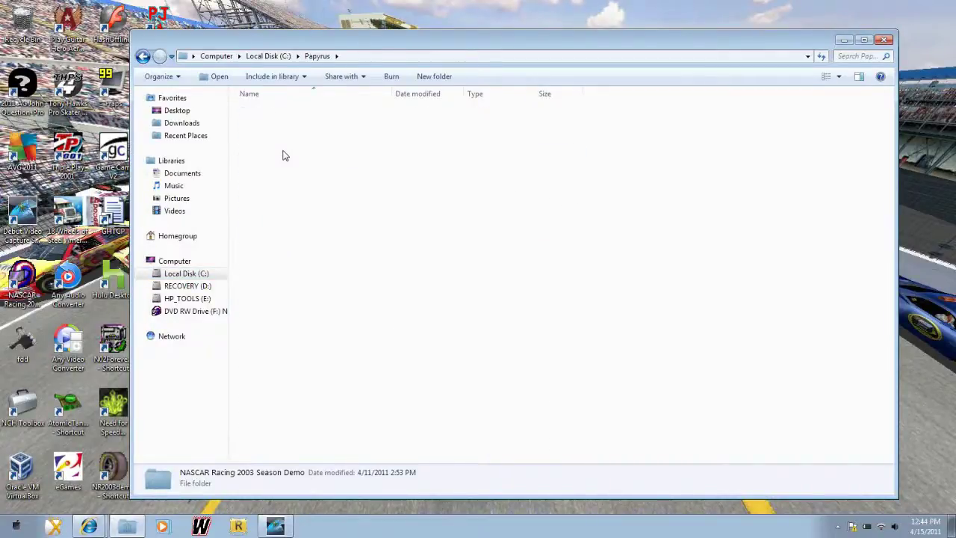
pyautogui.doubleClick(263, 215)
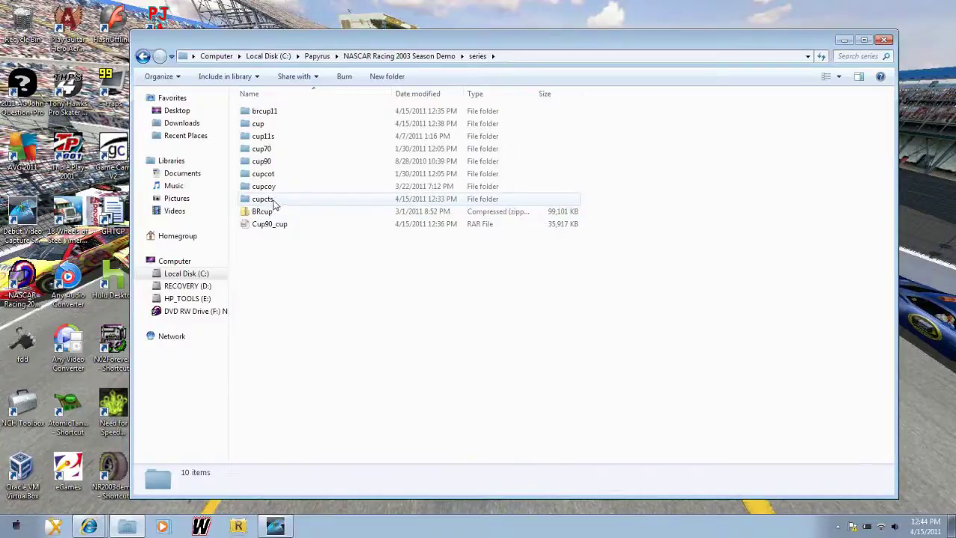
# - Rename the current cup folder as cup91
pyautogui.click(263, 125)
pyautogui.click(265, 125)
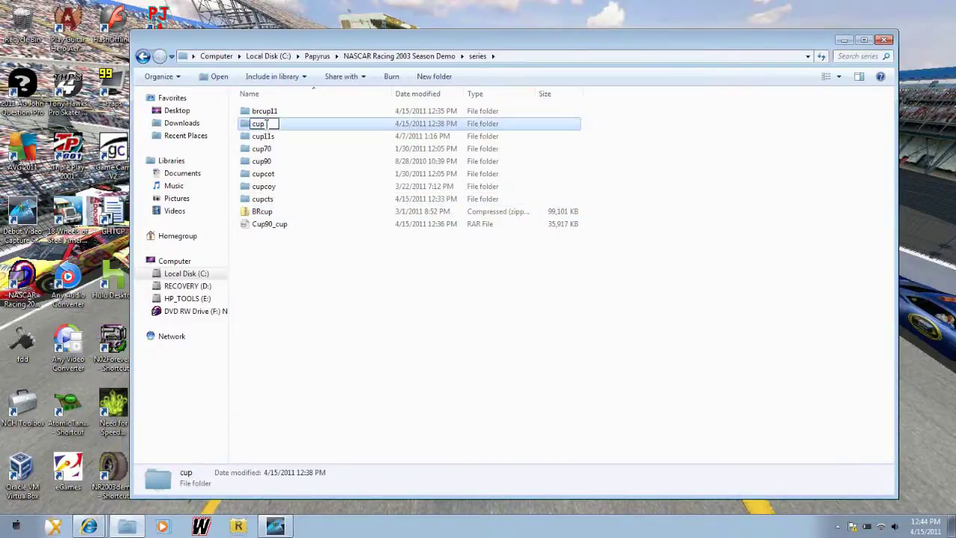
pyautogui.write('91')
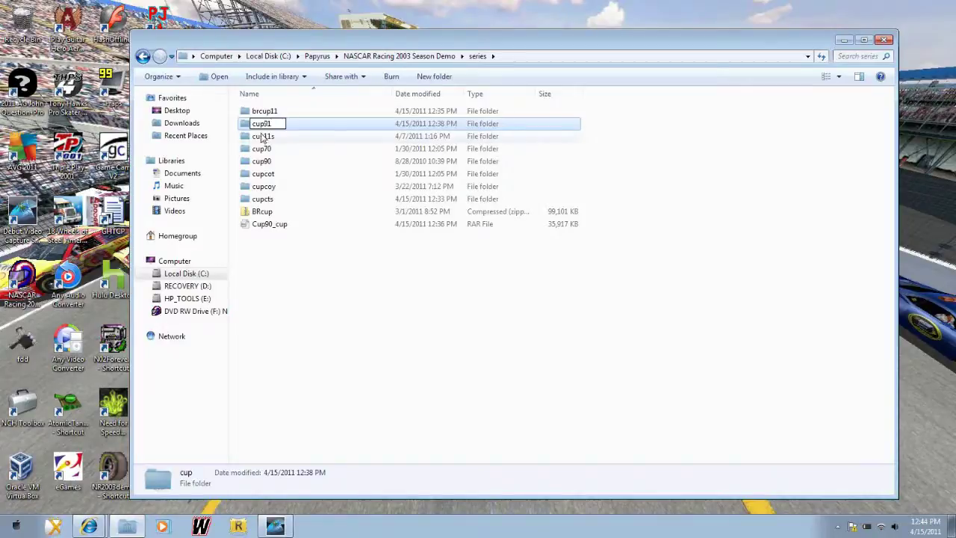
pyautogui.click(348, 284)
# - Rename the brcup11 folder as cup so the game loads that series
pyautogui.click(278, 109)
pyautogui.click(278, 110)
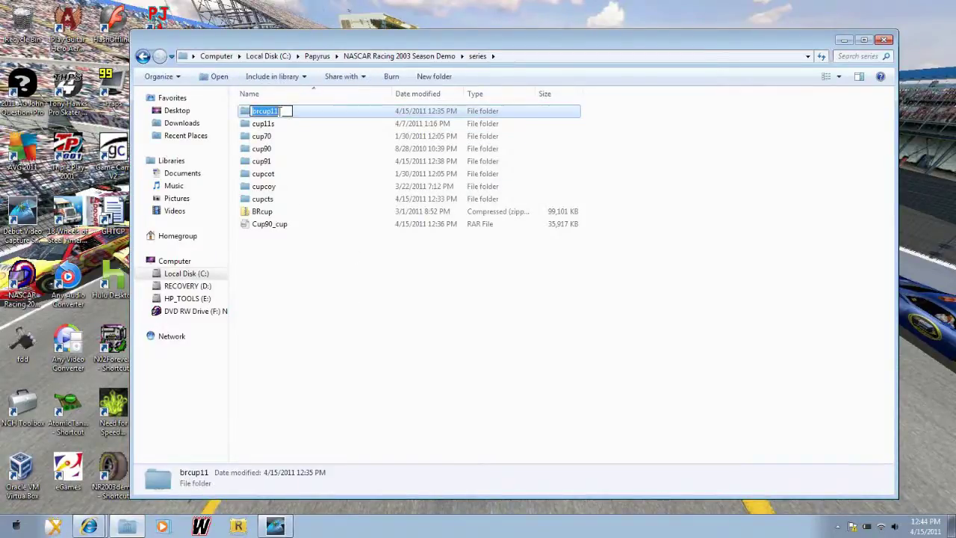
pyautogui.write('cup')
pyautogui.click(347, 298)
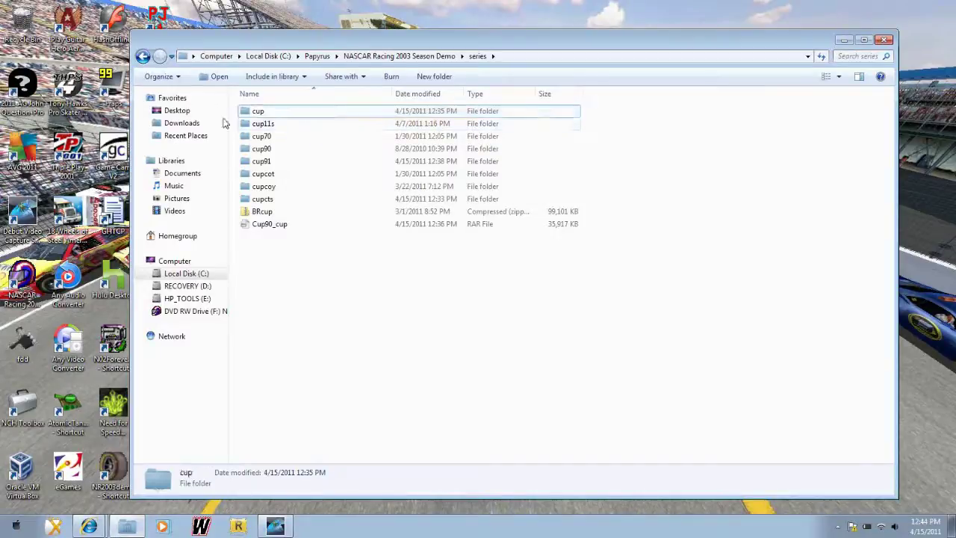
# - Check the contents of the newly renamed cup folder and return to the series folder
pyautogui.click(253, 111)
pyautogui.doubleClick(253, 111)
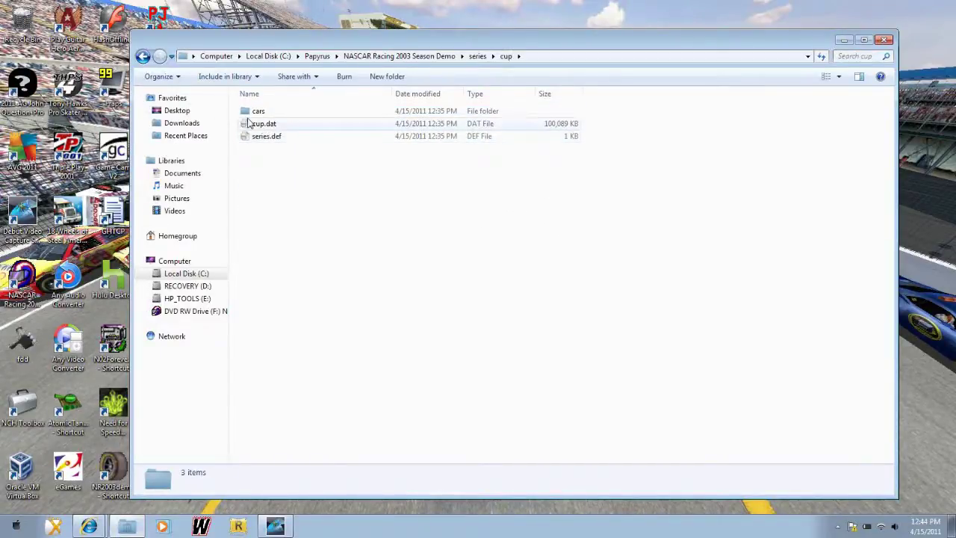
pyautogui.click(142, 57)
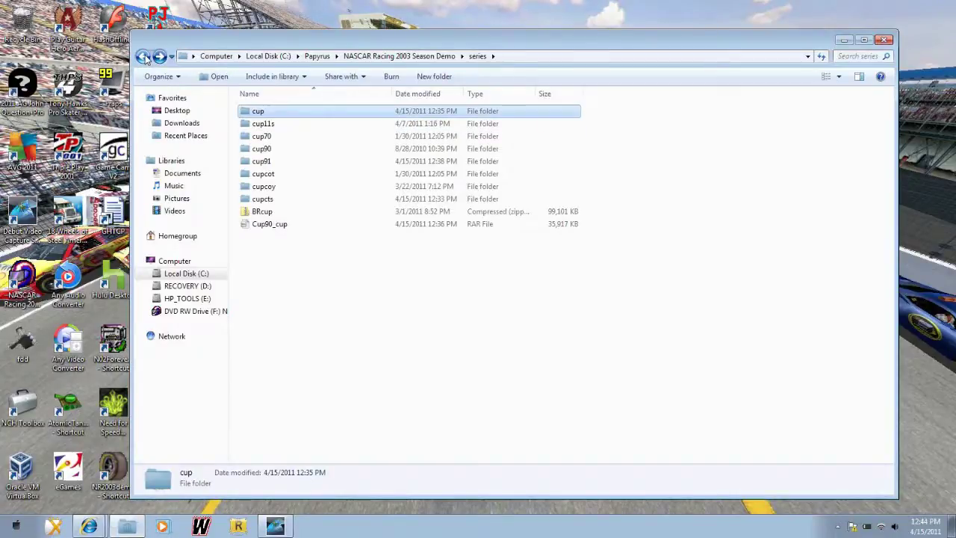
# - Minimize Explorer, relaunch the NR2003demo game, and bring up the player information
pyautogui.click(843, 40)
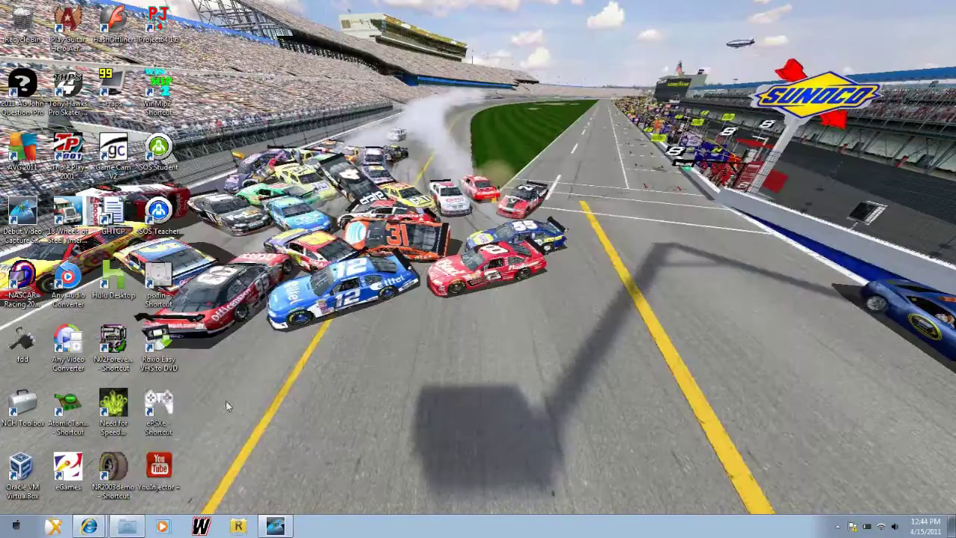
pyautogui.doubleClick(119, 467)
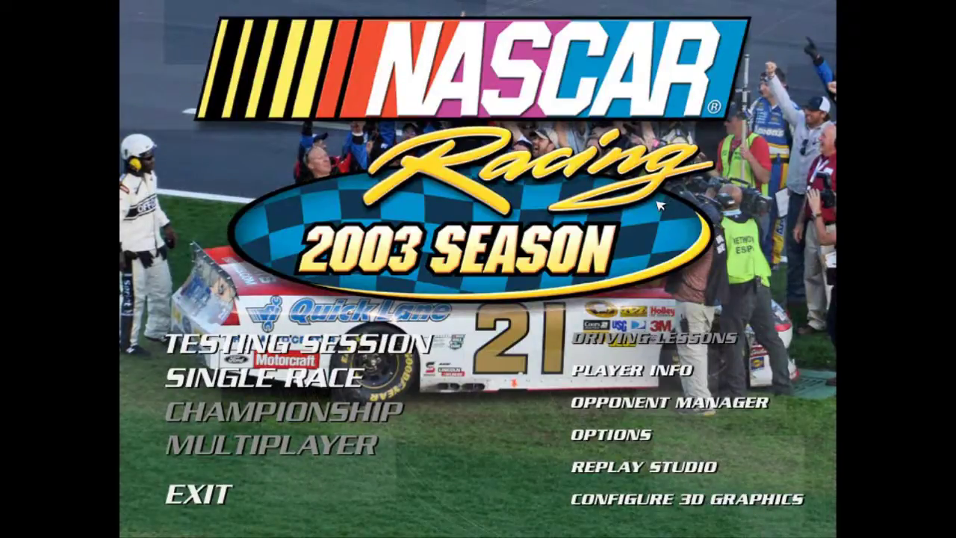
pyautogui.click(632, 374)
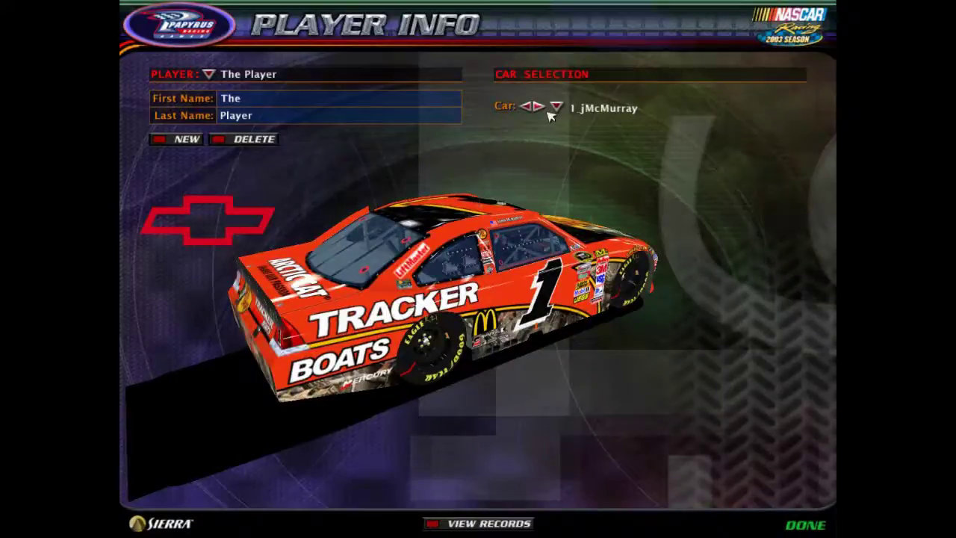
# - Browse the newly loaded series' cars from number 2 to number 18 and discard the player changes
pyautogui.click(546, 110)
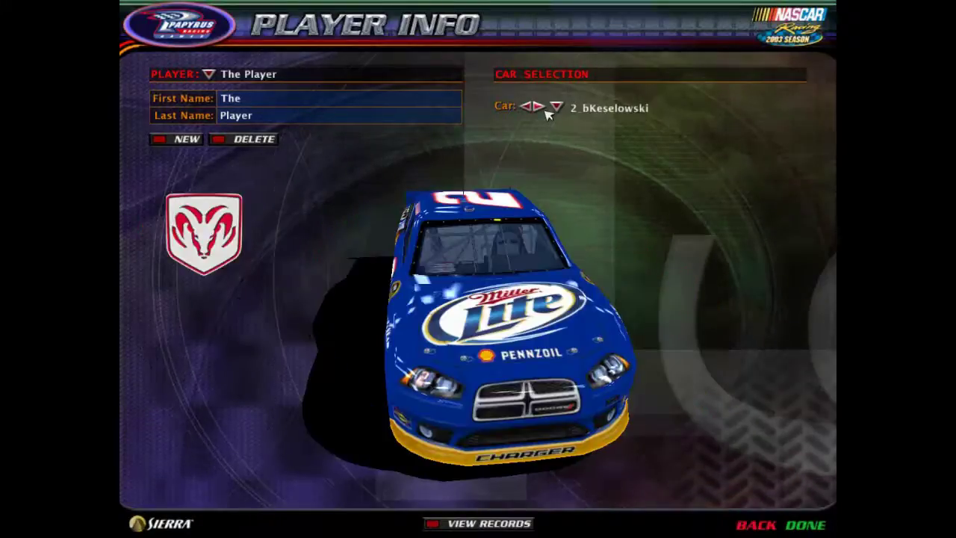
pyautogui.click(546, 109)
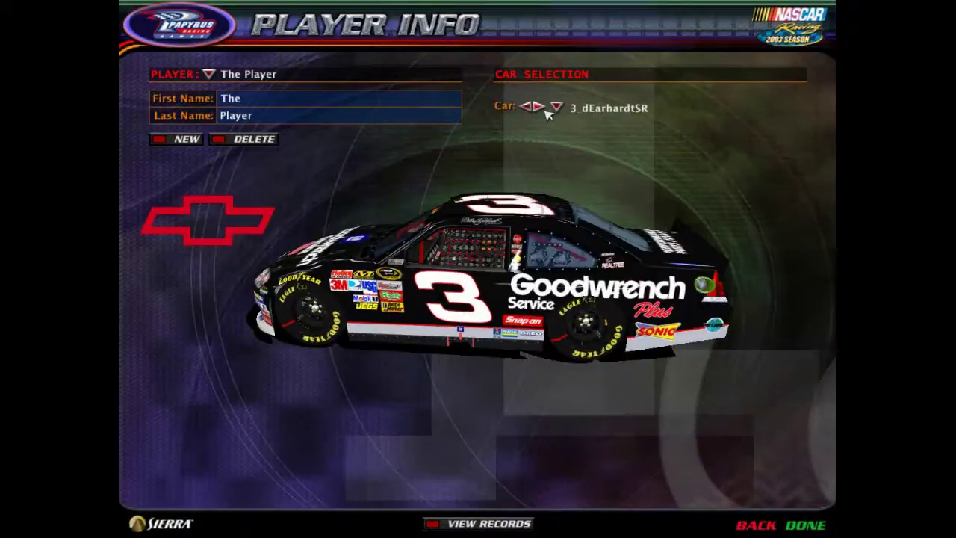
pyautogui.click(546, 110)
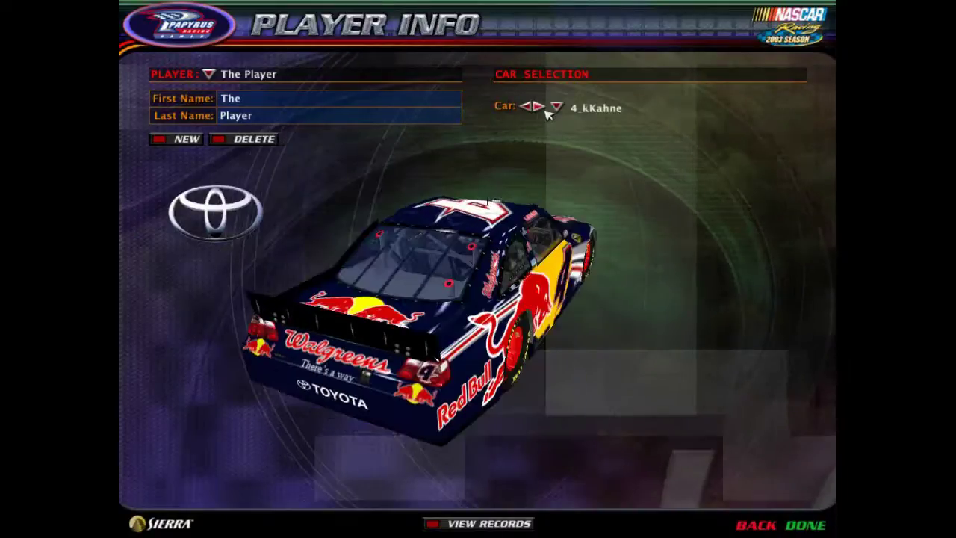
pyautogui.click(546, 109)
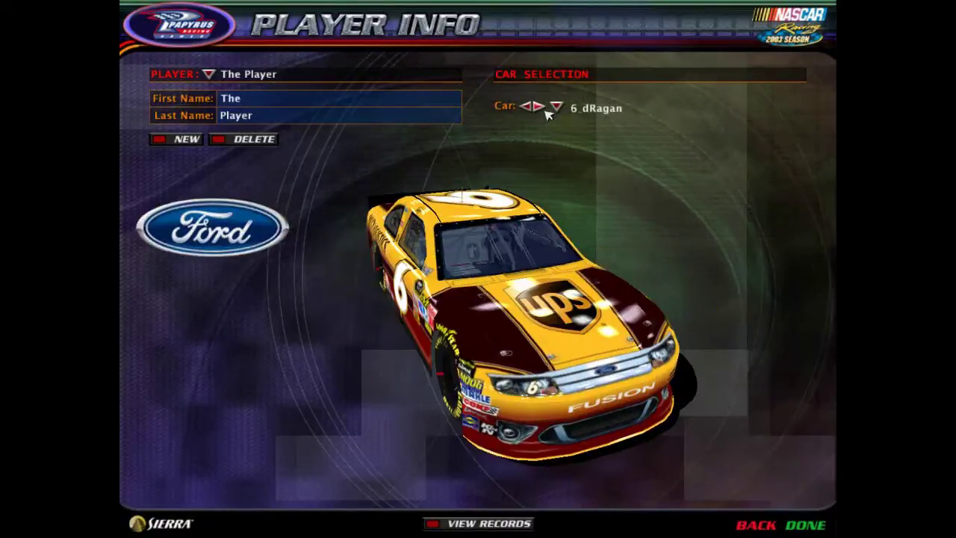
pyautogui.click(545, 109)
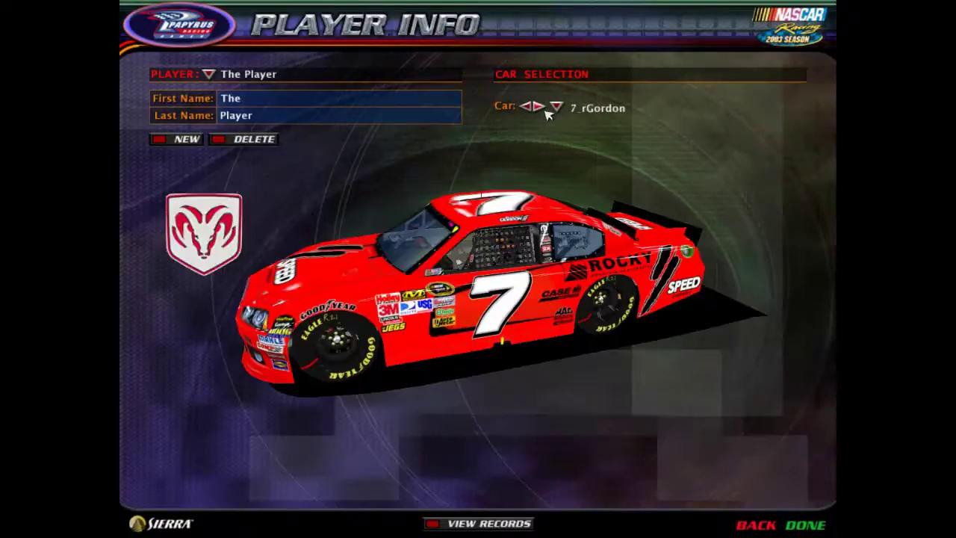
pyautogui.click(545, 109)
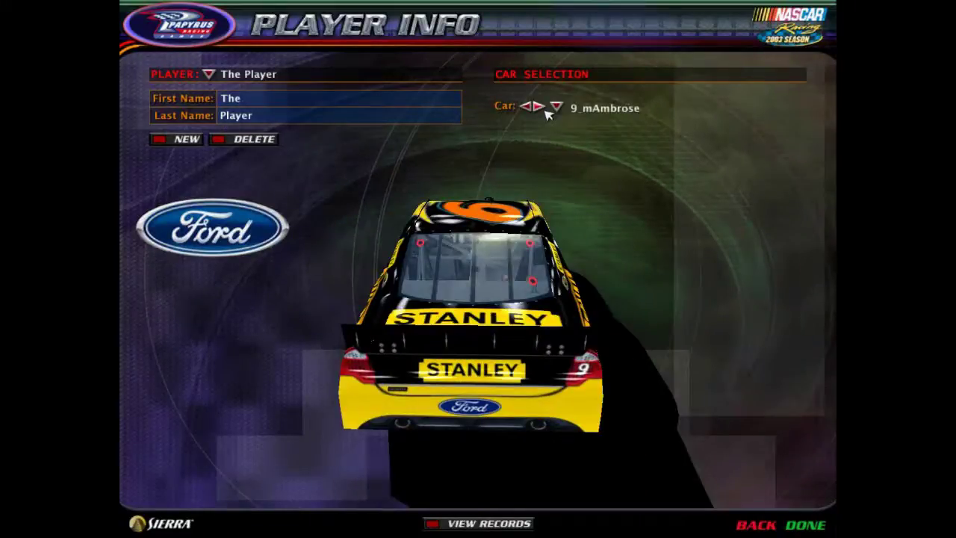
pyautogui.click(545, 109)
pyautogui.click(546, 111)
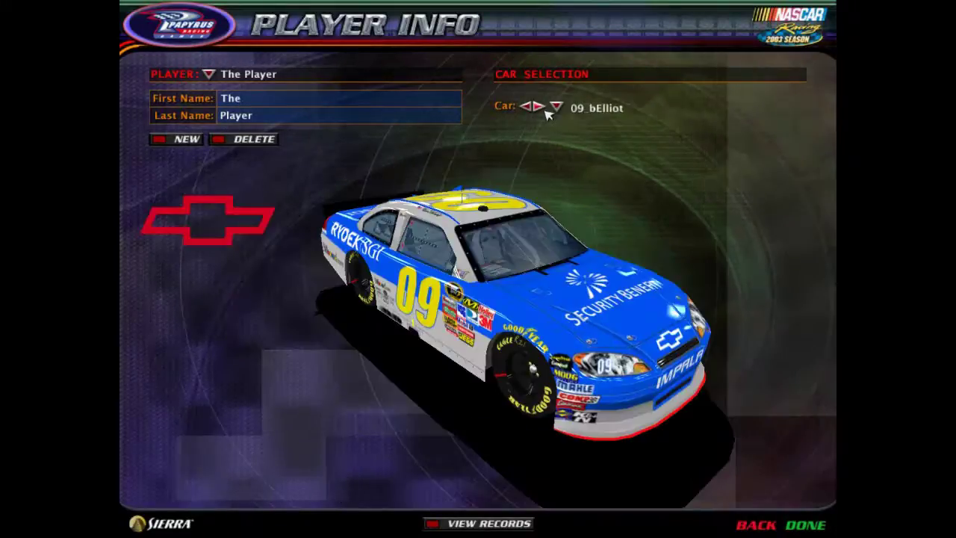
pyautogui.click(546, 110)
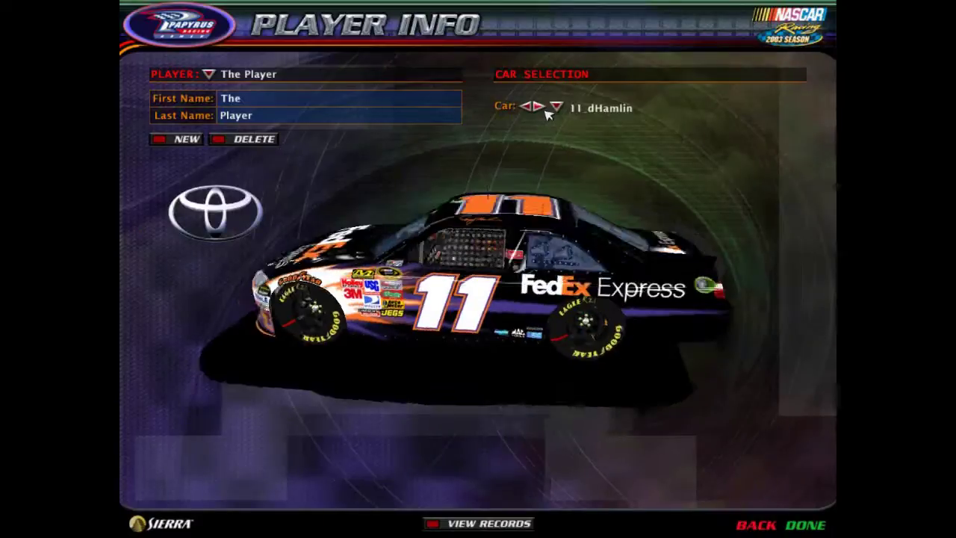
pyautogui.click(549, 109)
pyautogui.click(556, 108)
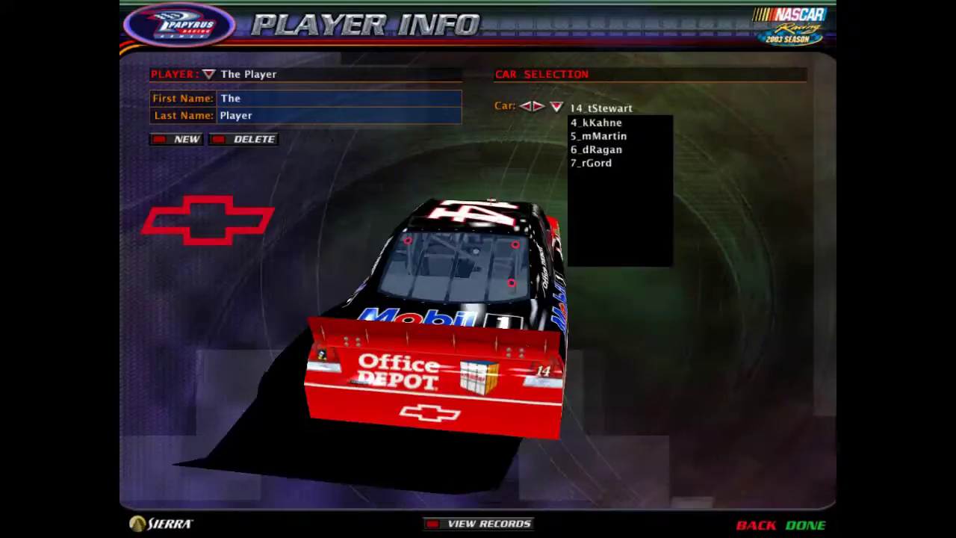
pyautogui.click(559, 109)
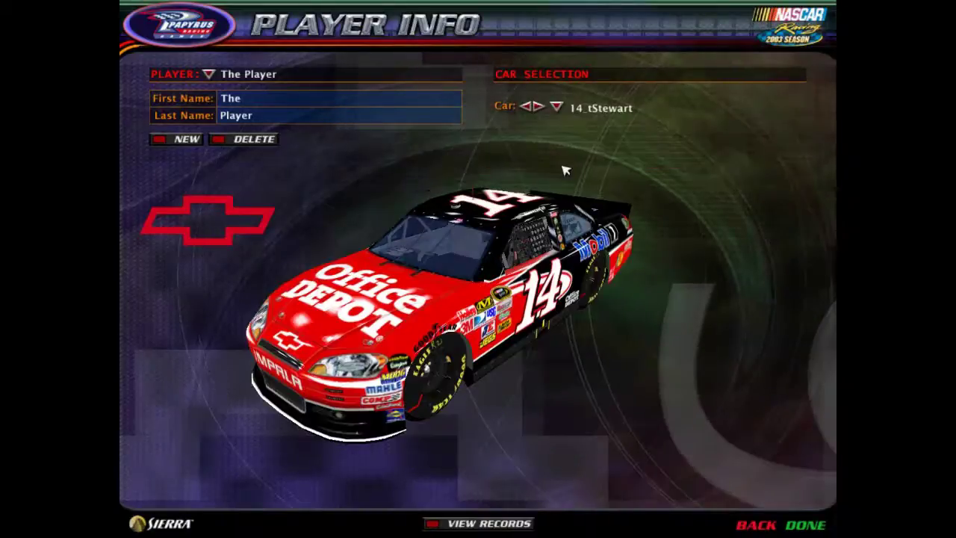
pyautogui.click(562, 107)
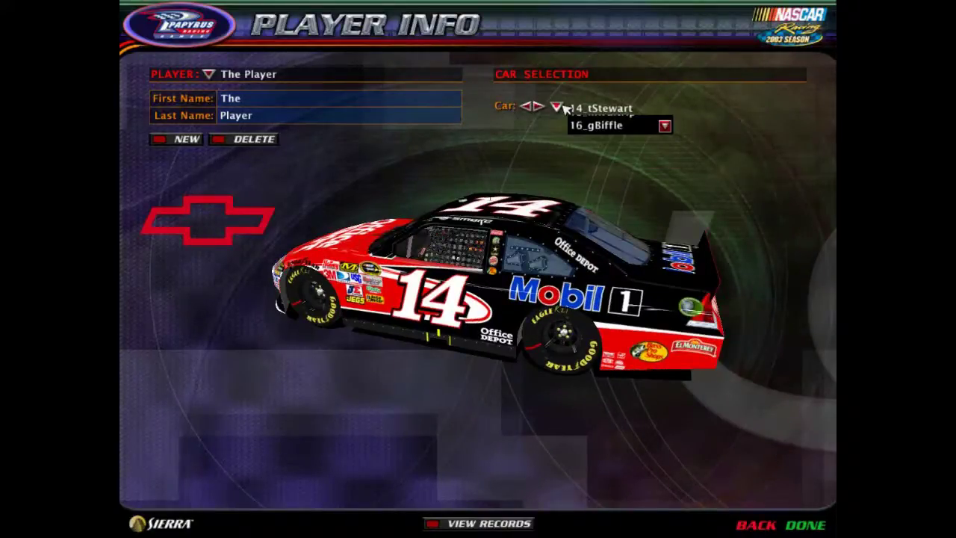
pyautogui.click(565, 109)
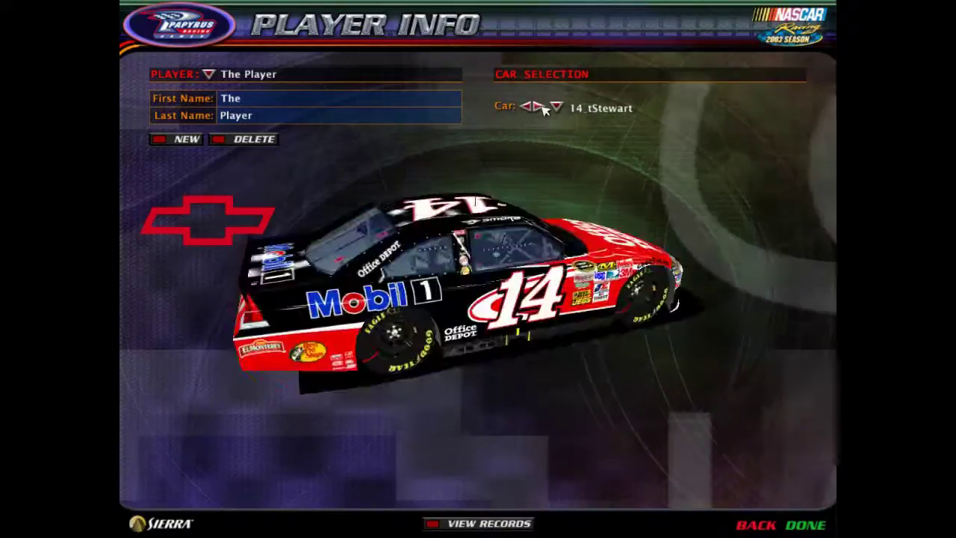
pyautogui.click(539, 107)
pyautogui.click(539, 106)
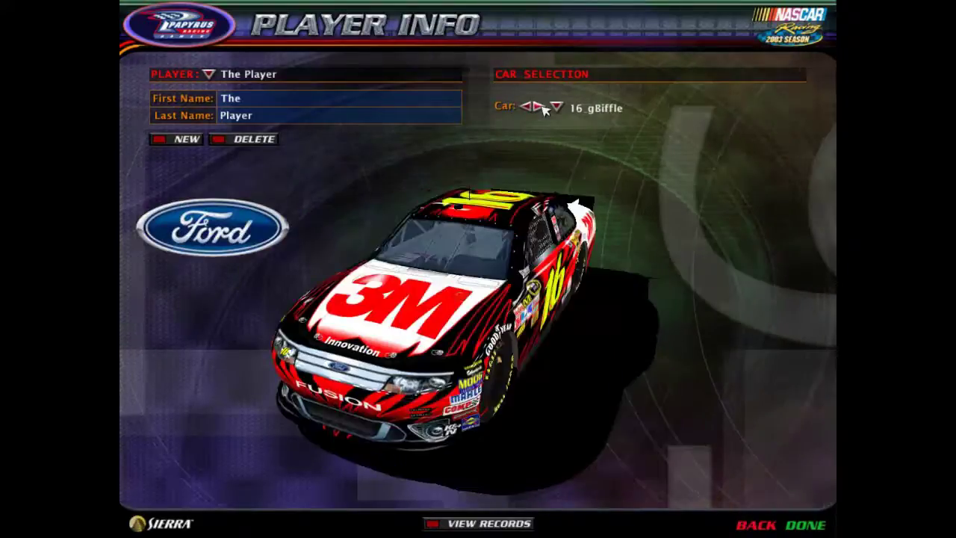
pyautogui.click(539, 107)
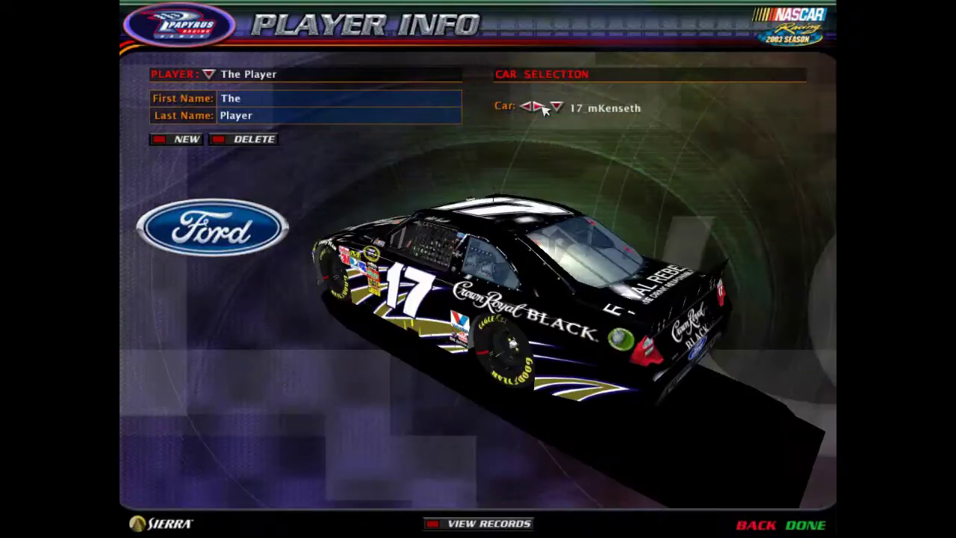
pyautogui.click(539, 107)
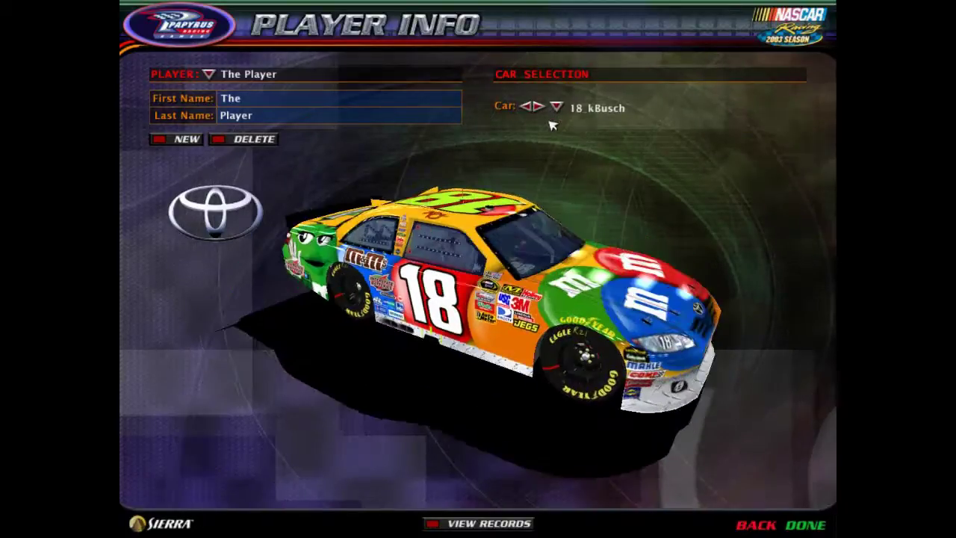
pyautogui.click(757, 524)
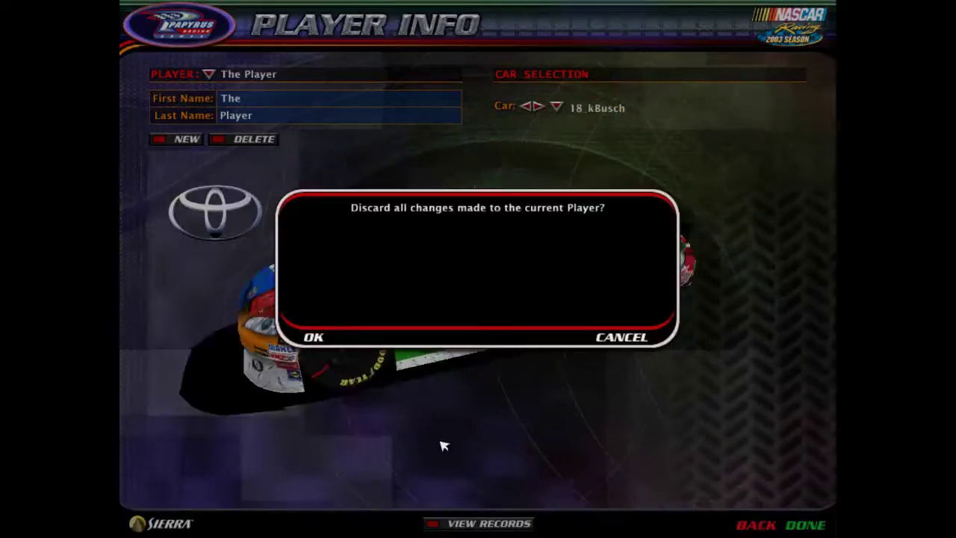
pyautogui.click(314, 338)
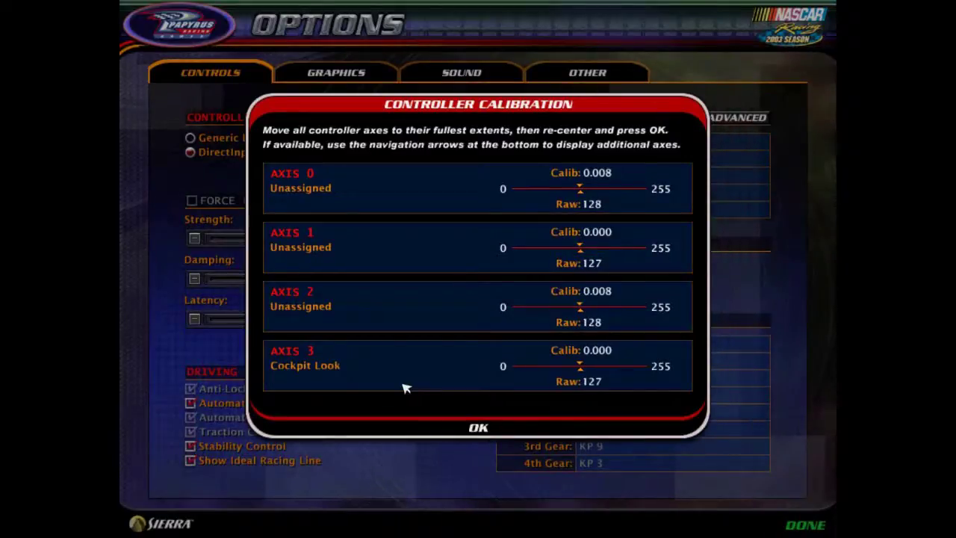
# - Accept the controller axis calibration and leave the control options for the main menu
pyautogui.click(485, 429)
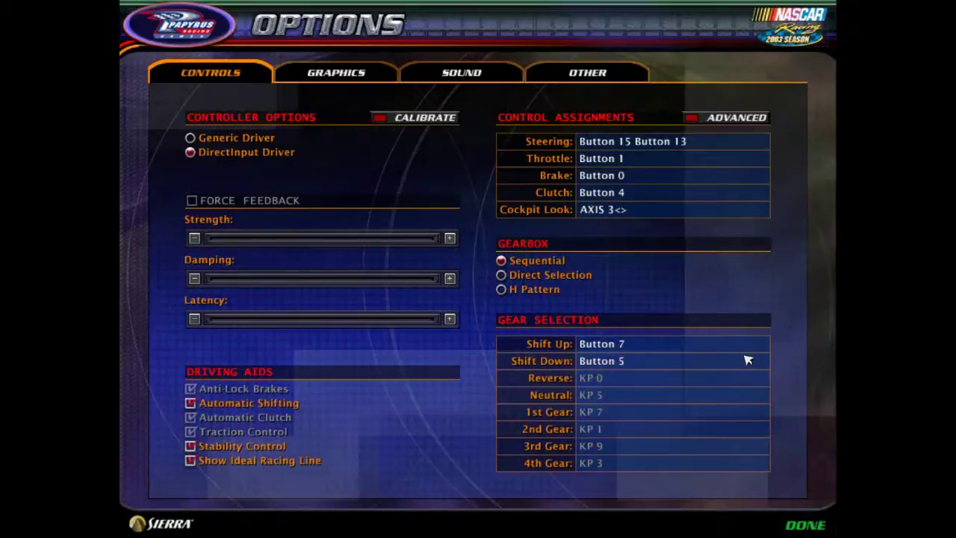
pyautogui.click(815, 522)
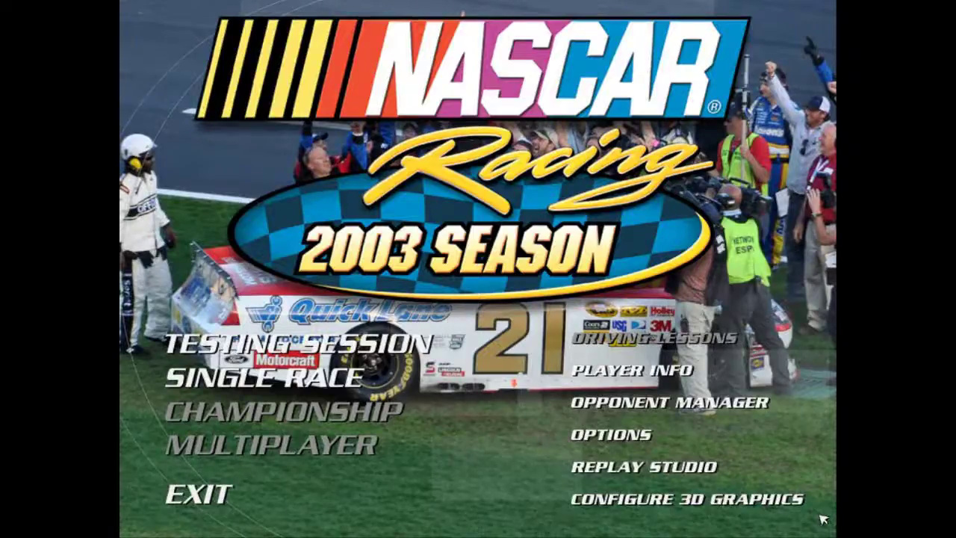
# - Assign steering to AXIS 3<>, throttle to AXIS 0<, brake to AXIS 0>, clutch to Button 4, and cockpit look to Button 15 and Button 13
pyautogui.click(601, 439)
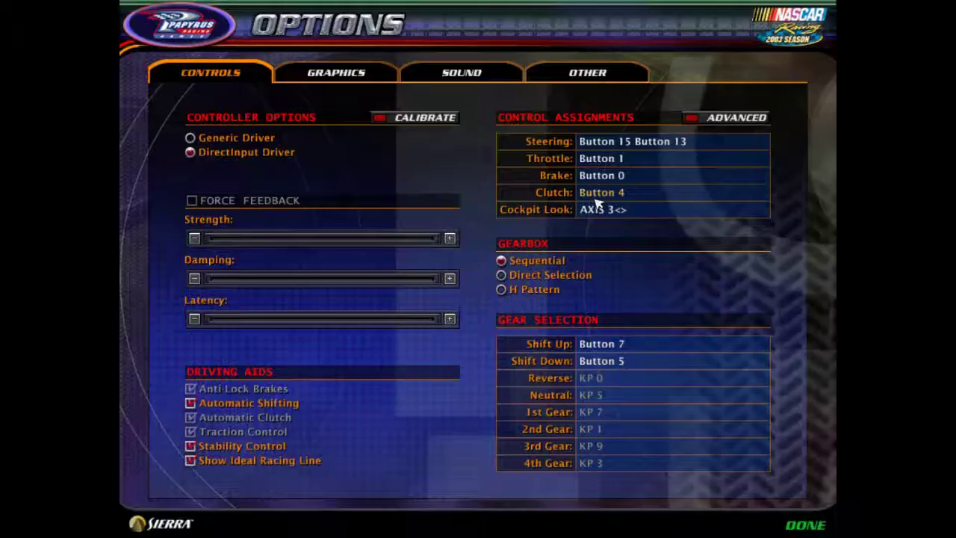
pyautogui.click(608, 143)
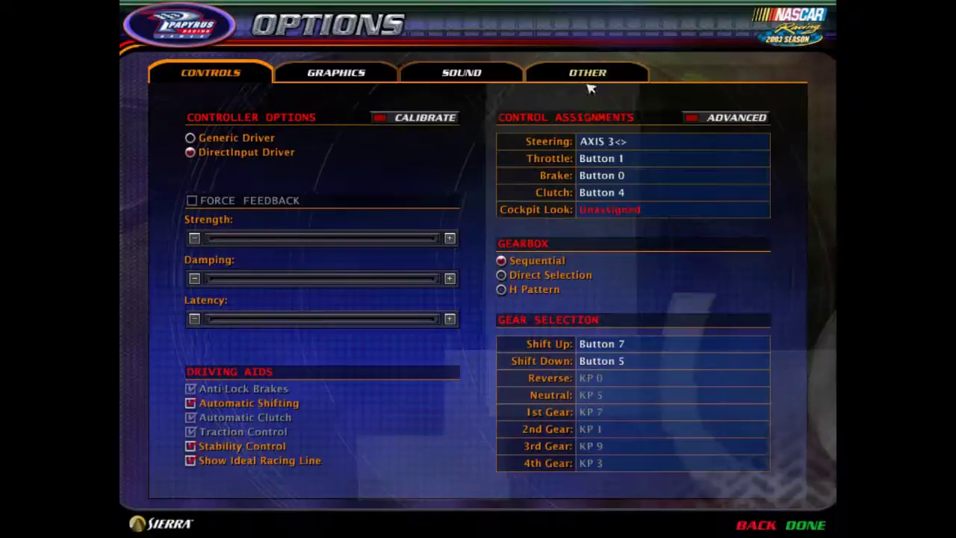
pyautogui.click(596, 159)
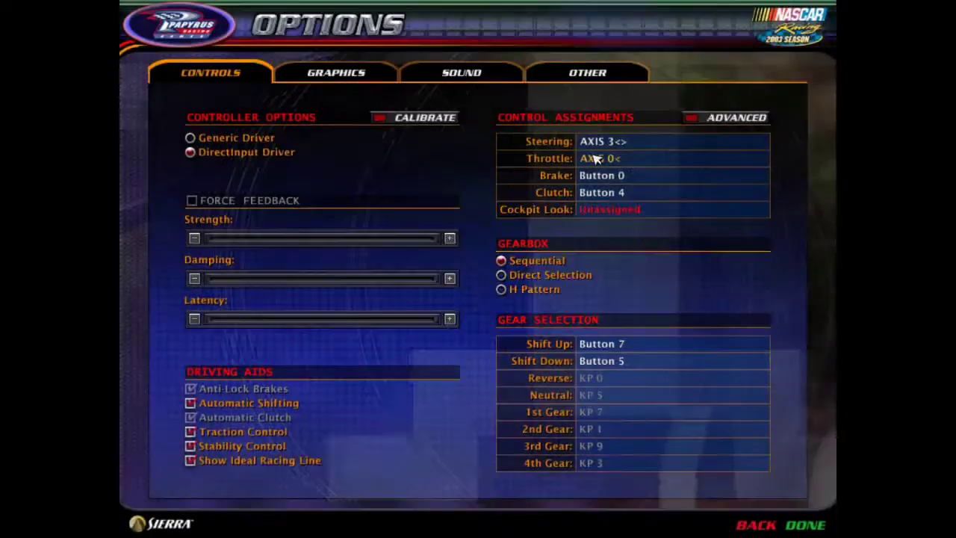
pyautogui.click(588, 177)
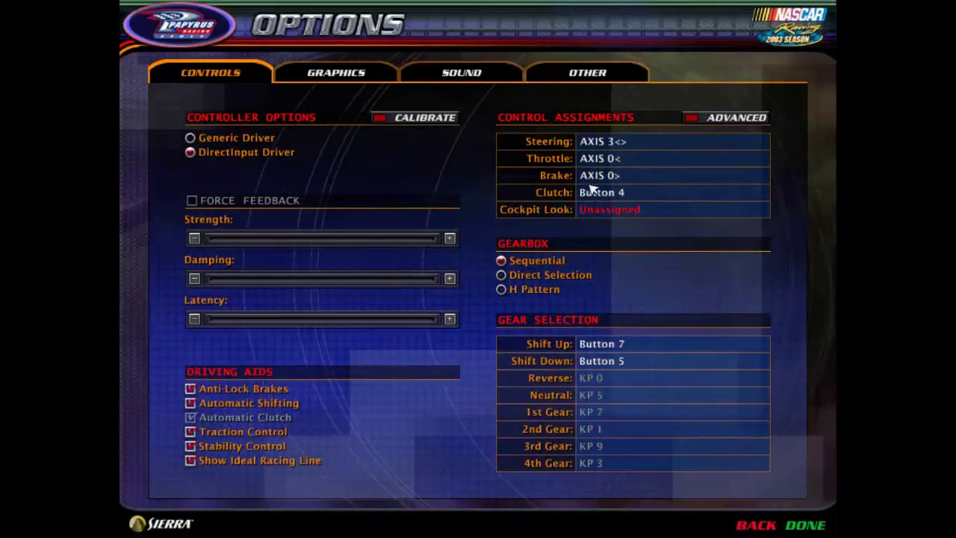
pyautogui.click(594, 193)
pyautogui.click(601, 210)
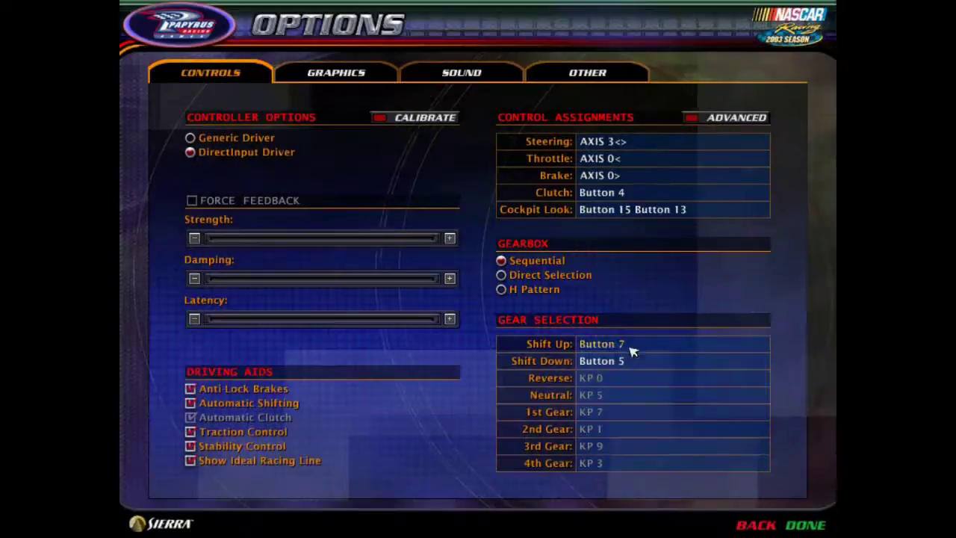
pyautogui.click(634, 345)
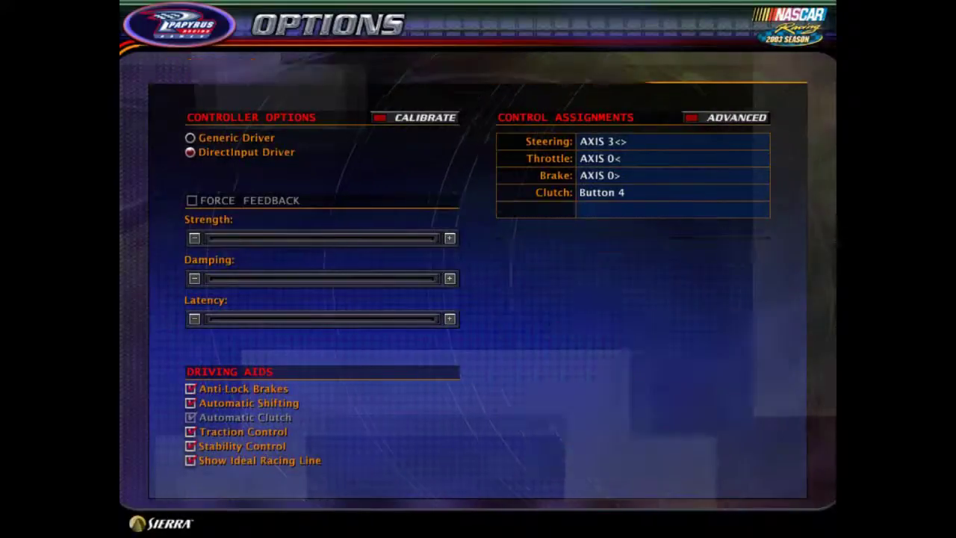
# - Turn off traction control, stability control and the ideal racing line, and accept the options
pyautogui.click(190, 432)
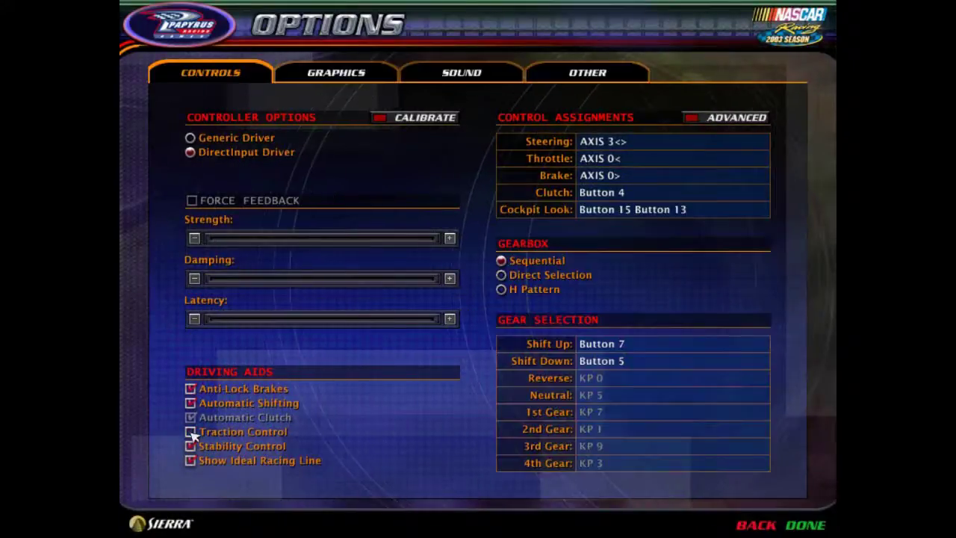
pyautogui.click(190, 446)
pyautogui.click(192, 461)
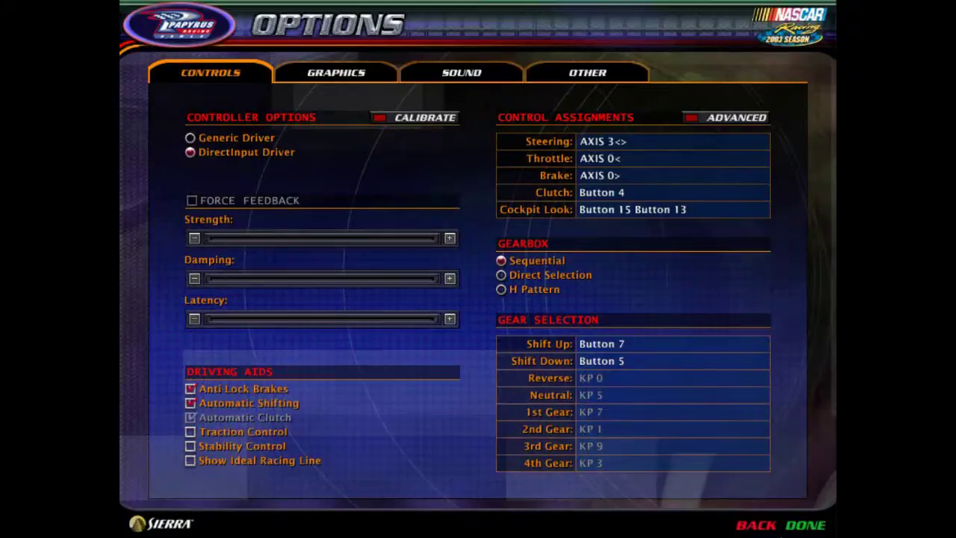
pyautogui.click(820, 526)
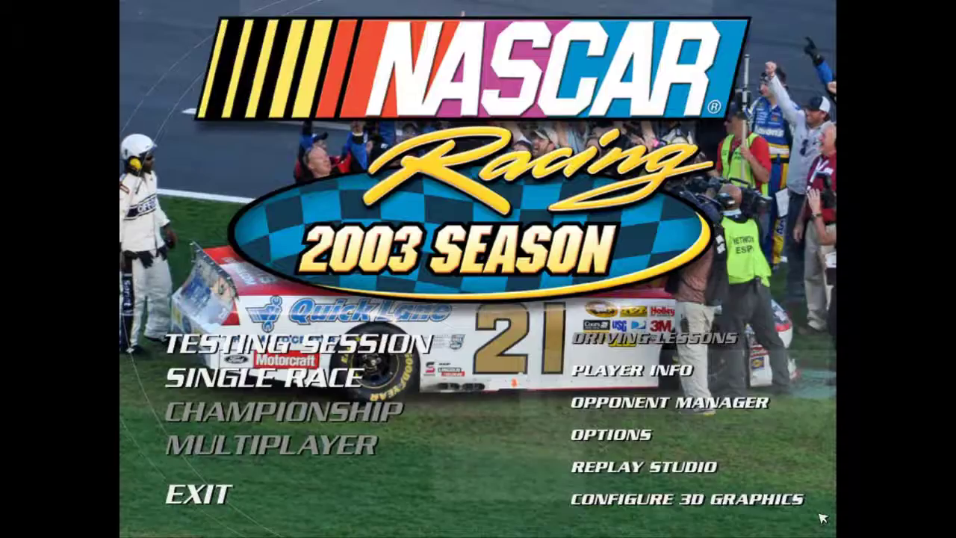
# - Exit the game and rename the cup folder in the game's series folder to cupbr11
pyautogui.click(215, 484)
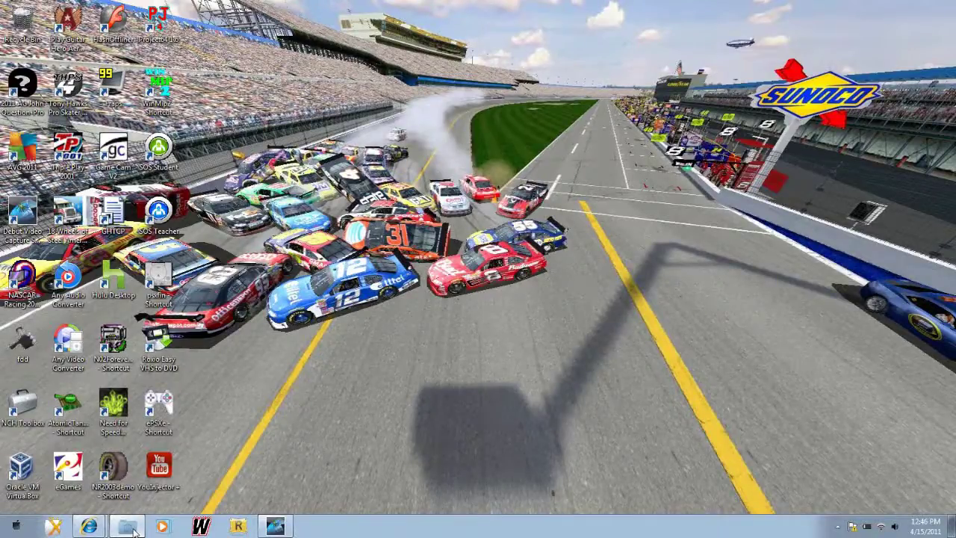
pyautogui.click(130, 527)
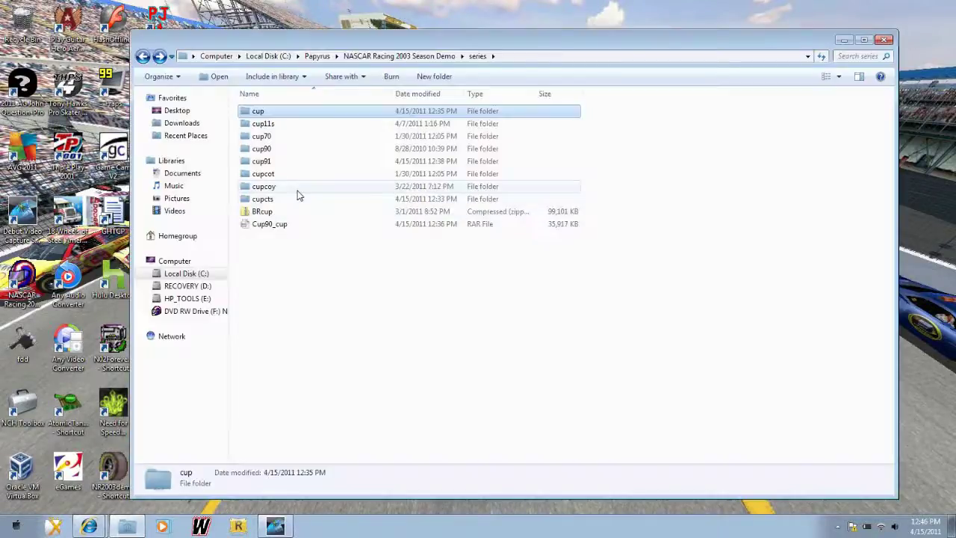
pyautogui.click(275, 110)
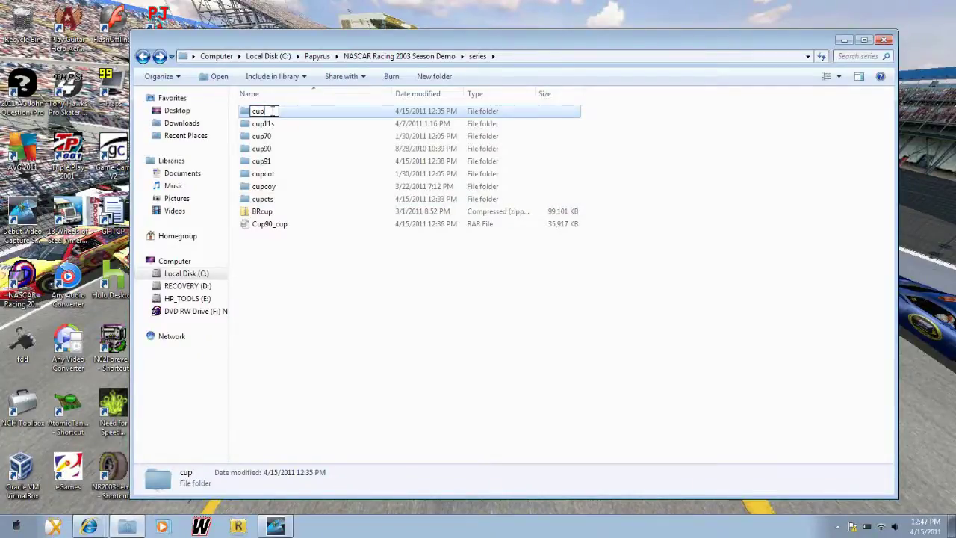
pyautogui.write('br11')
pyautogui.click(336, 286)
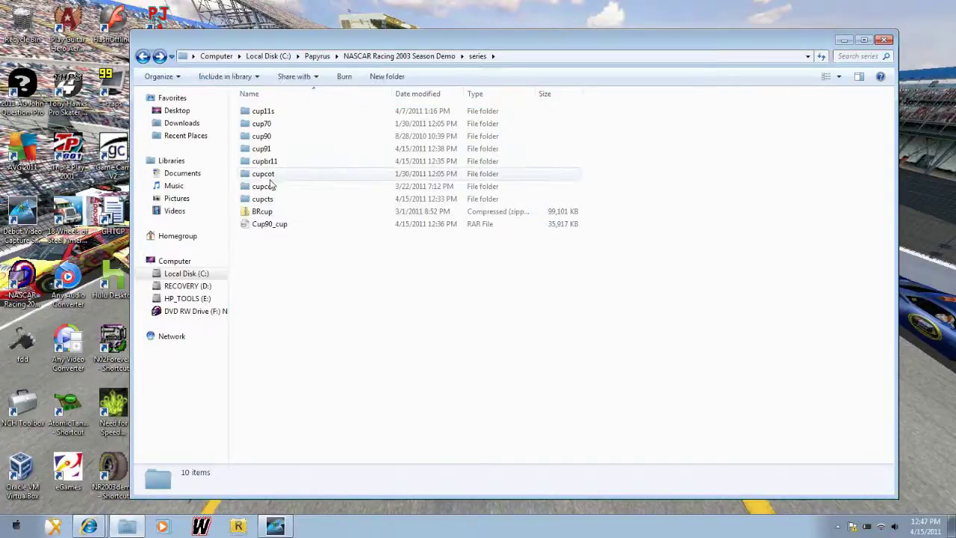
# - Rename the cup91 folder to cup so that it becomes the active series
pyautogui.click(269, 150)
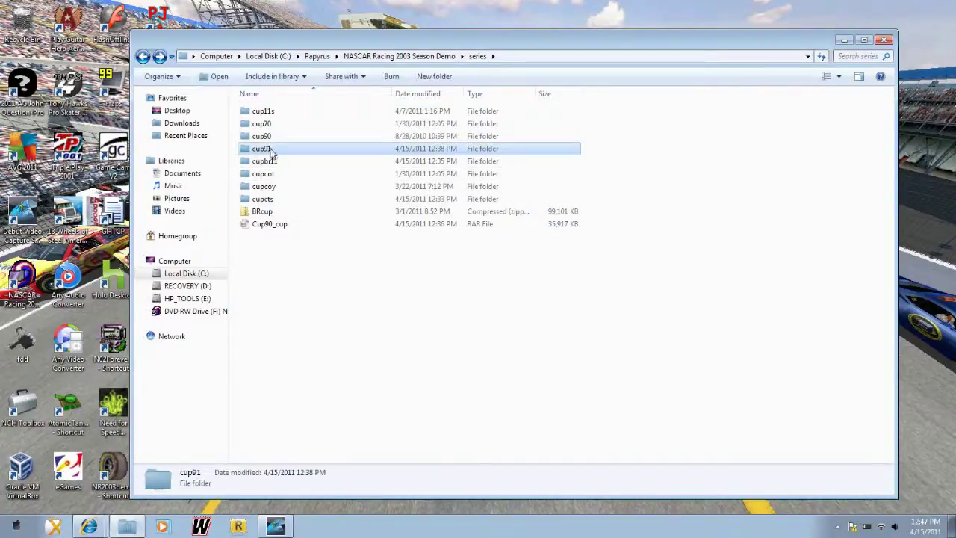
pyautogui.click(265, 148)
pyautogui.press('BackSpace')
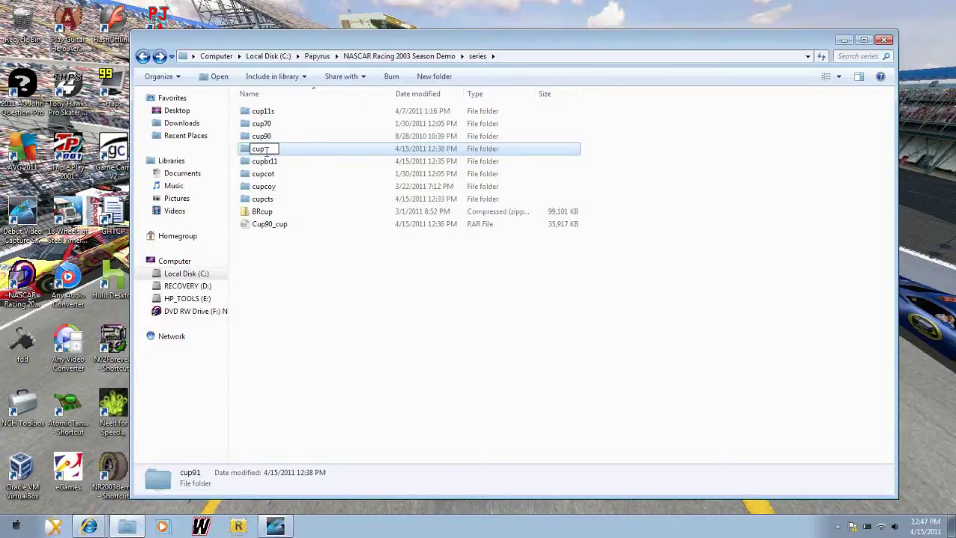
pyautogui.click(377, 304)
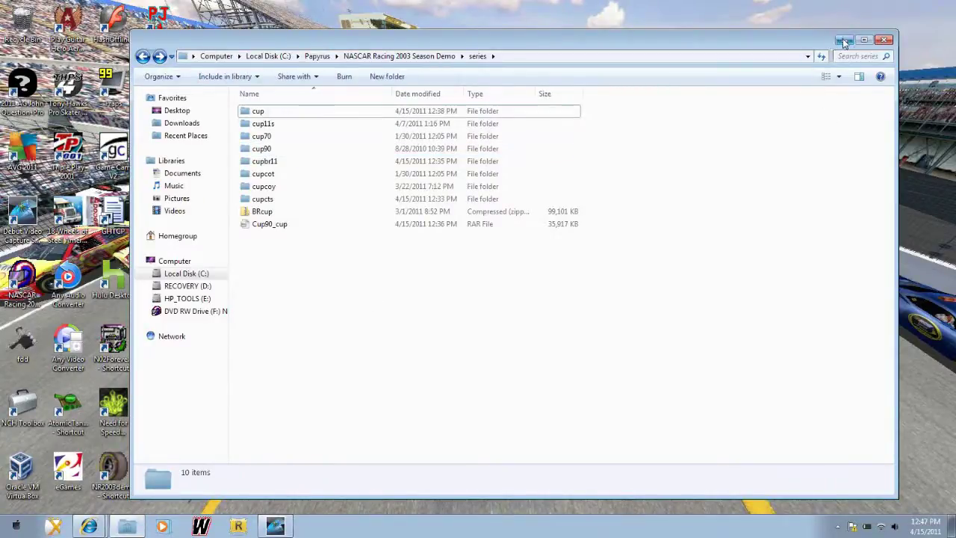
# - Minimize the series folder window, relaunch the game and open the player information
pyautogui.click(844, 41)
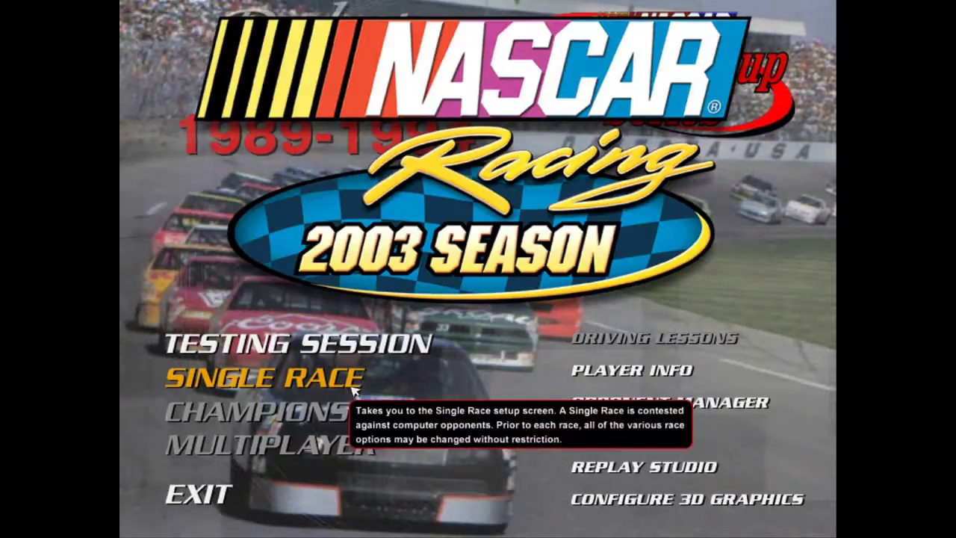
pyautogui.click(581, 370)
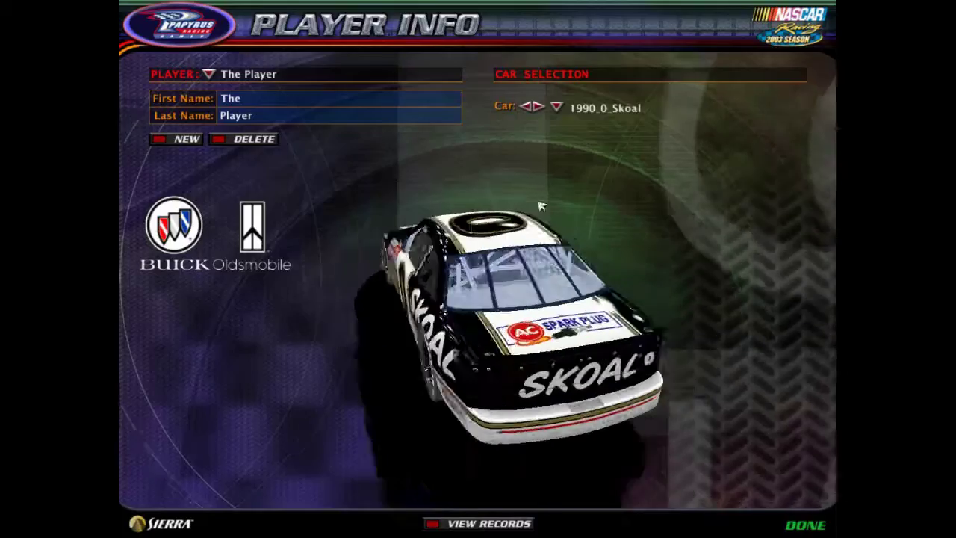
# - Browse the 1990 series cars from number 0 to the number 18 Slim-Fast car and discard the player changes
pyautogui.click(543, 107)
pyautogui.click(543, 108)
pyautogui.click(542, 108)
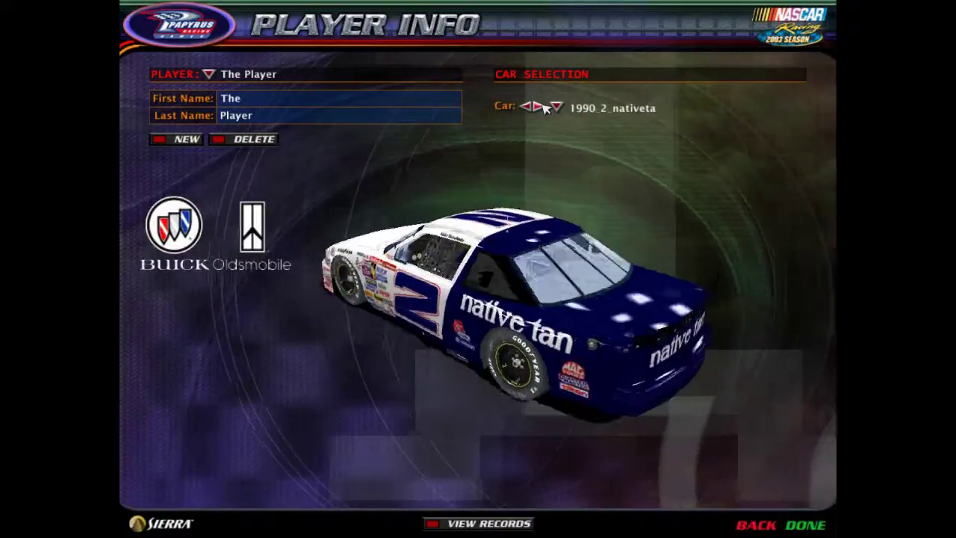
pyautogui.click(543, 107)
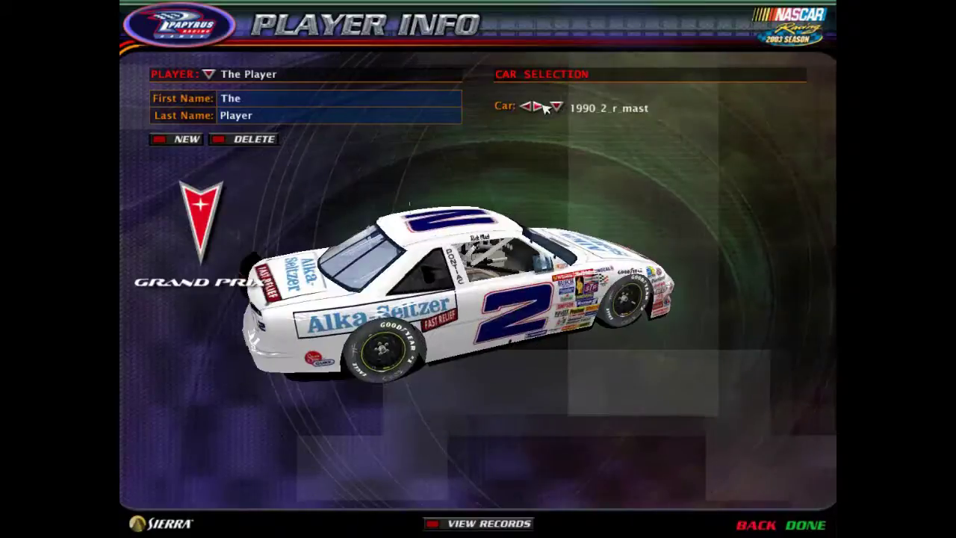
pyautogui.click(543, 108)
pyautogui.click(543, 108)
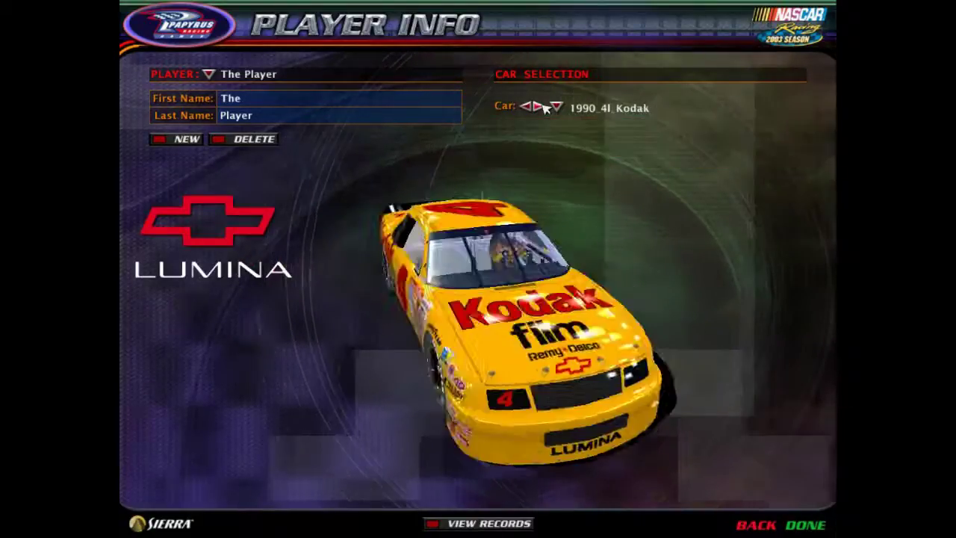
pyautogui.click(543, 107)
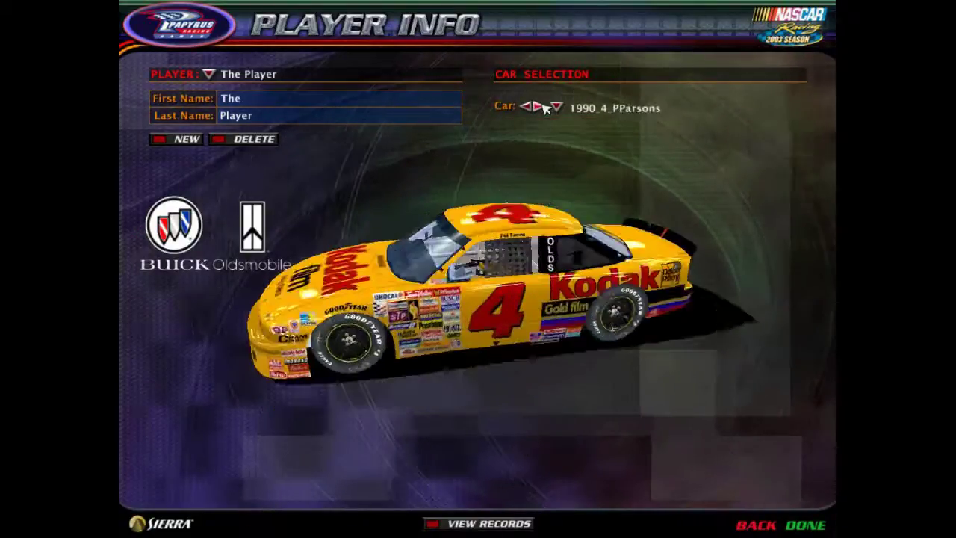
pyautogui.click(543, 108)
pyautogui.click(543, 107)
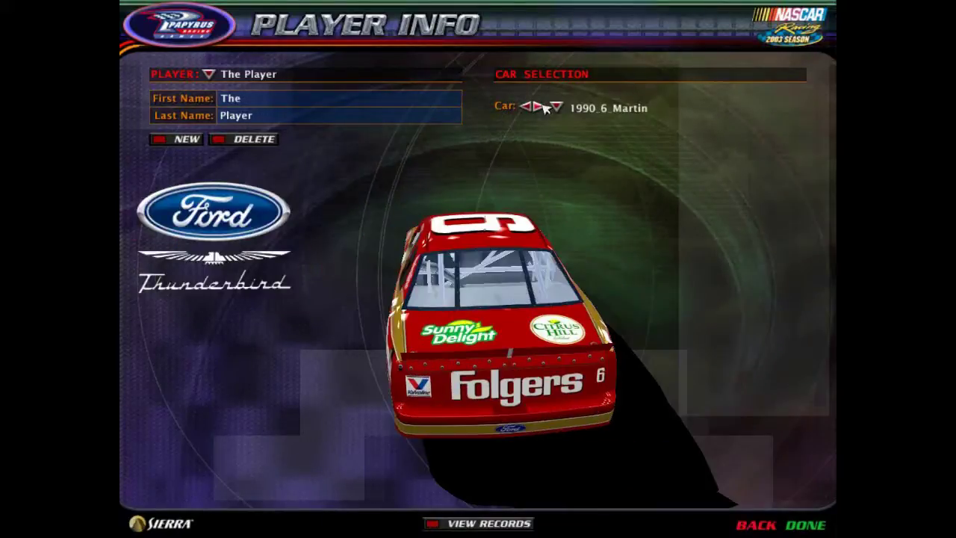
pyautogui.click(542, 107)
pyautogui.click(543, 108)
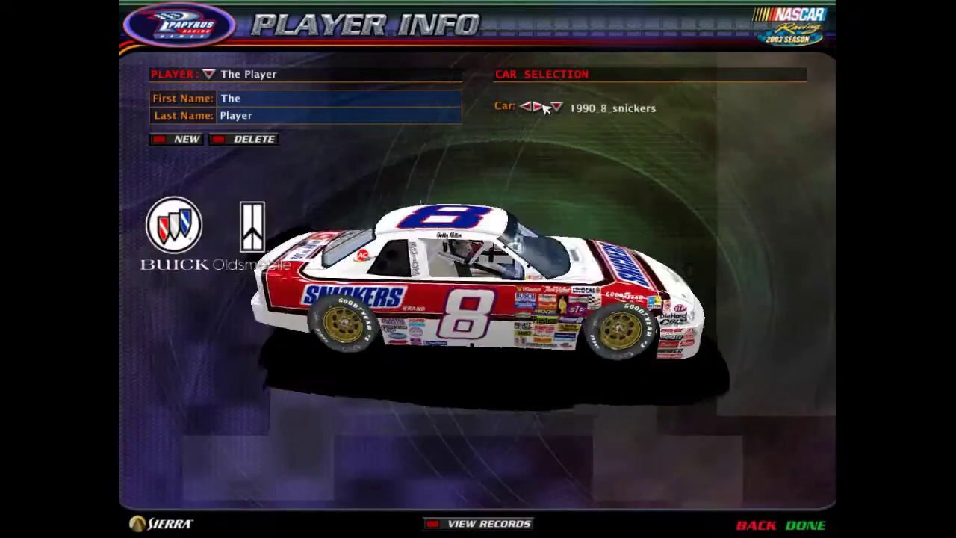
pyautogui.click(543, 107)
pyautogui.click(542, 107)
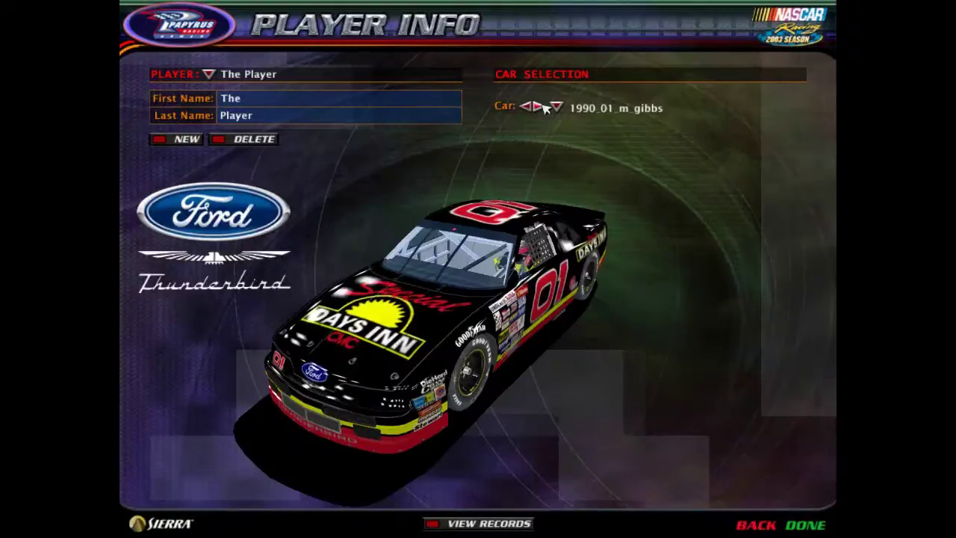
pyautogui.click(543, 107)
pyautogui.click(543, 107)
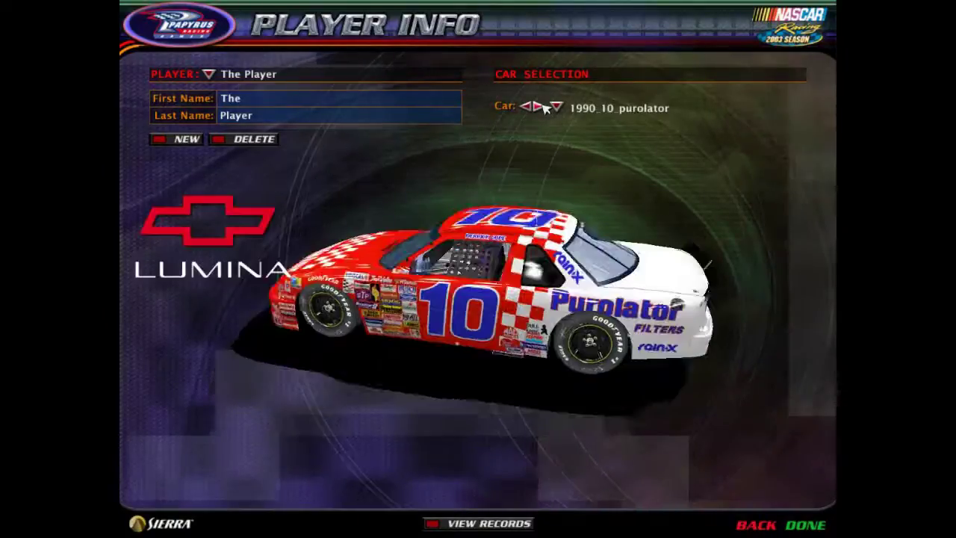
pyautogui.click(543, 108)
pyautogui.click(543, 108)
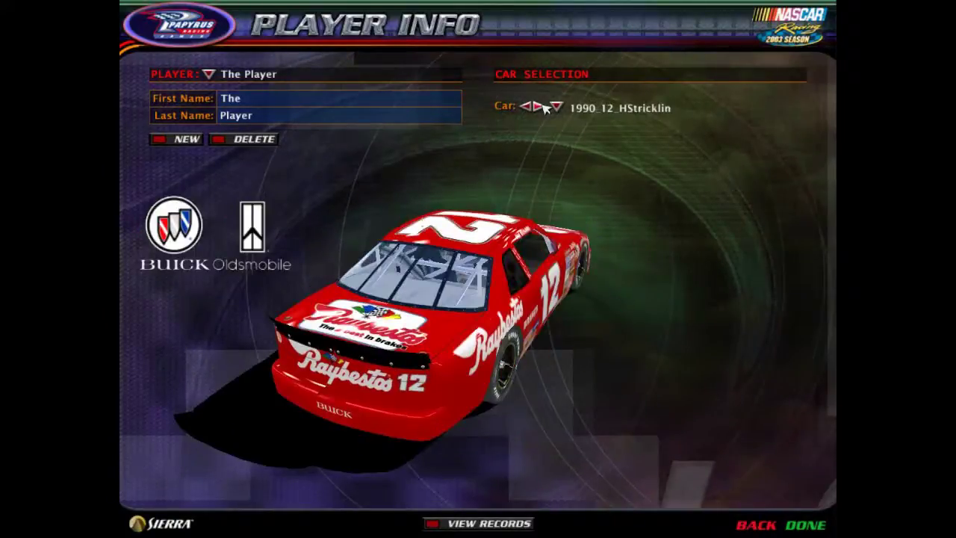
pyautogui.click(543, 108)
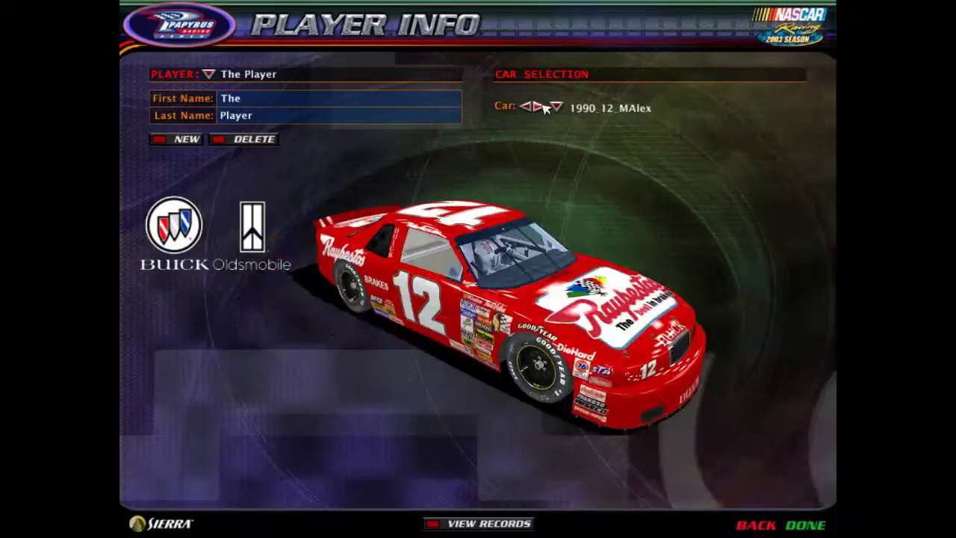
pyautogui.click(543, 107)
pyautogui.click(543, 108)
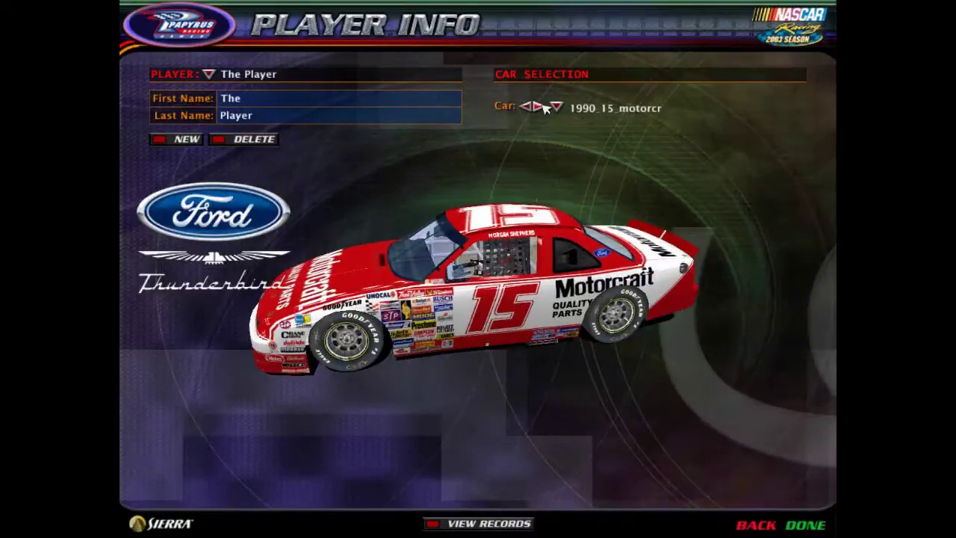
pyautogui.click(543, 108)
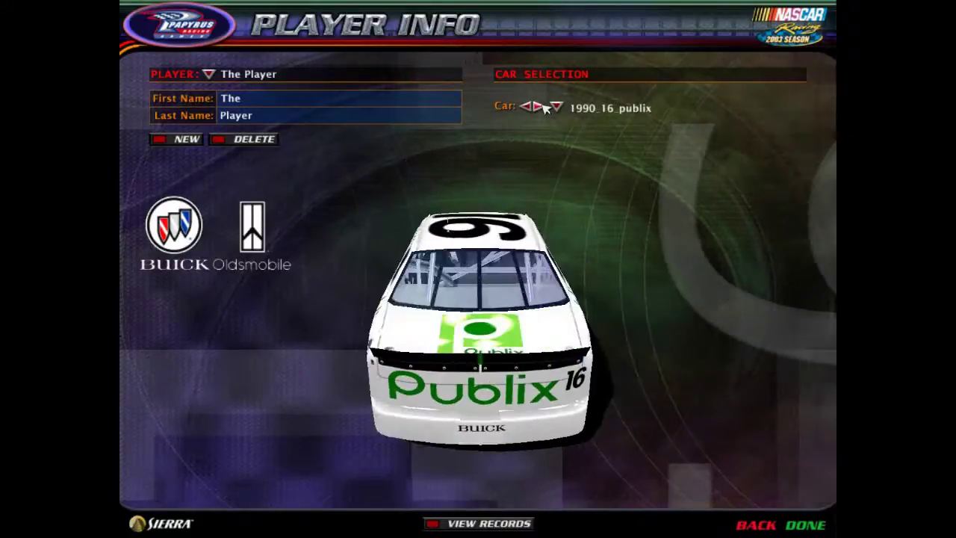
pyautogui.click(543, 107)
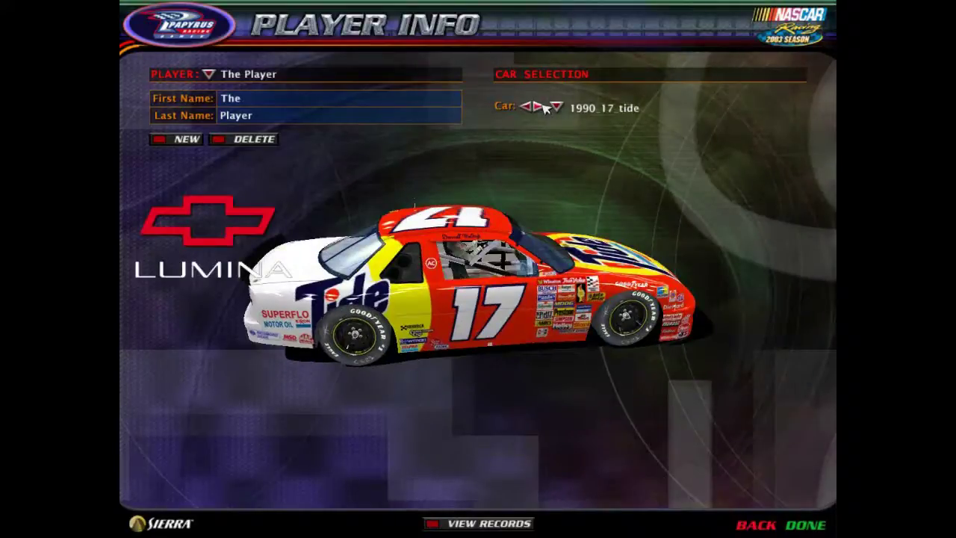
pyautogui.click(543, 107)
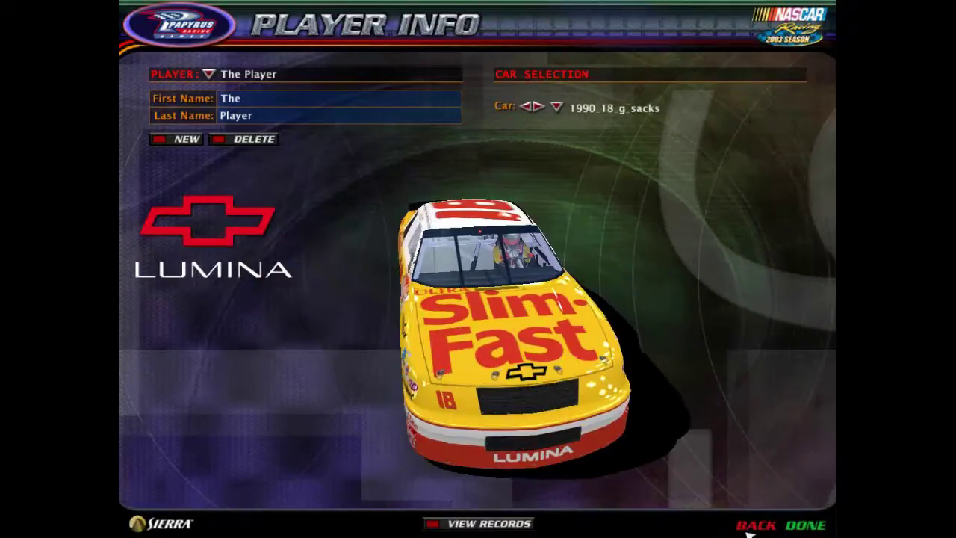
pyautogui.click(756, 527)
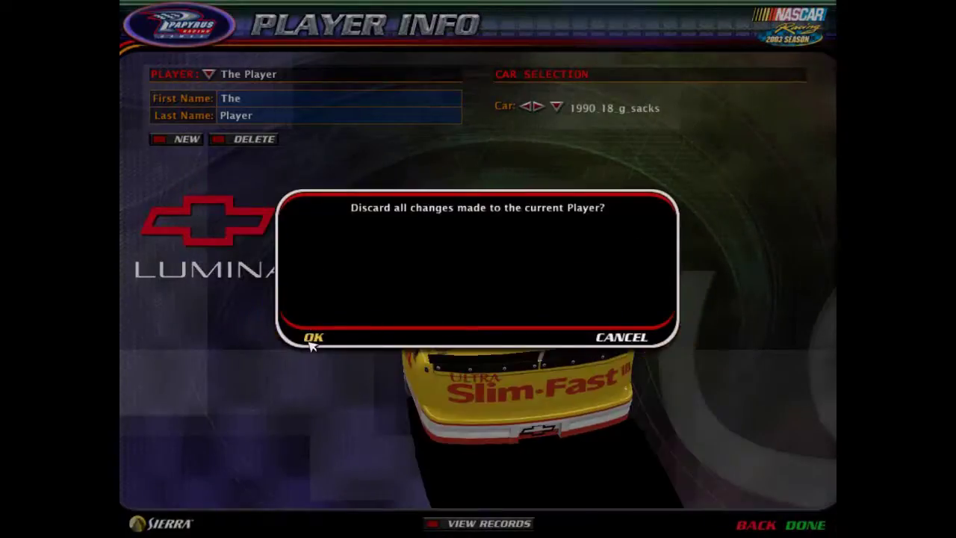
pyautogui.click(313, 337)
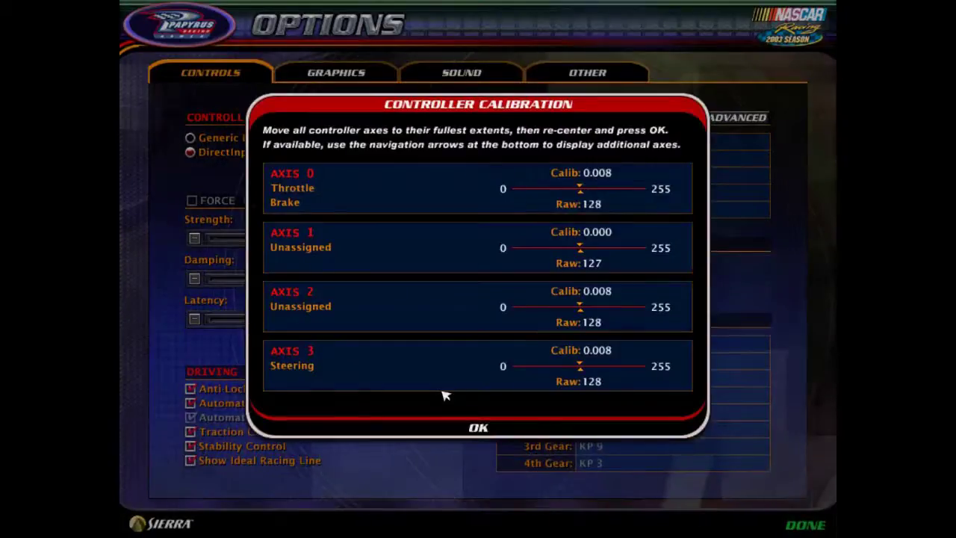
# - Accept the controller calibration, leave the options and exit the game to the desktop
pyautogui.click(478, 426)
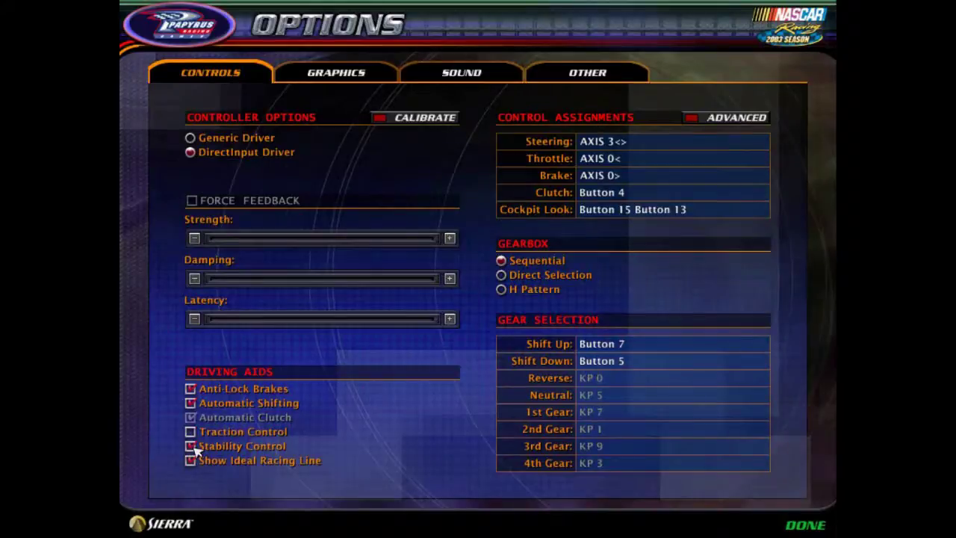
pyautogui.click(809, 530)
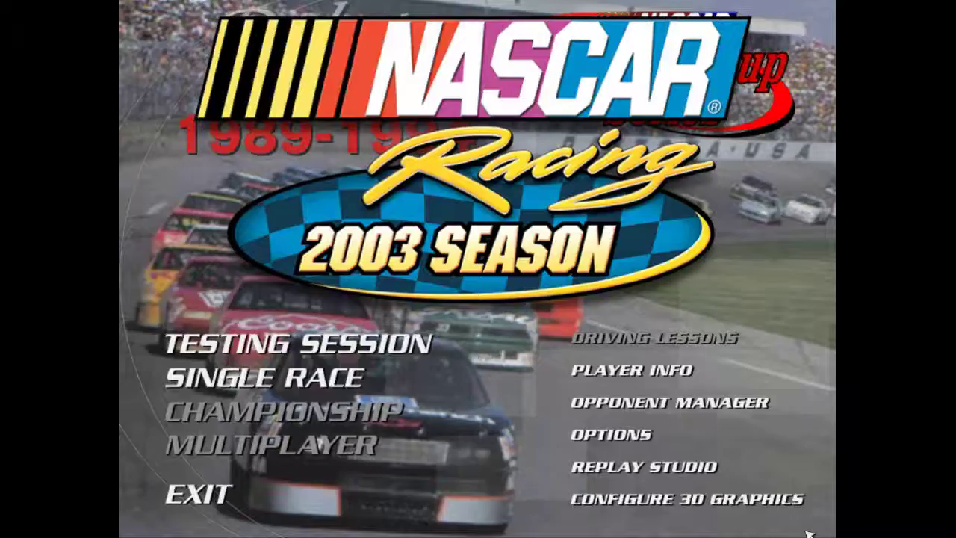
pyautogui.click(207, 509)
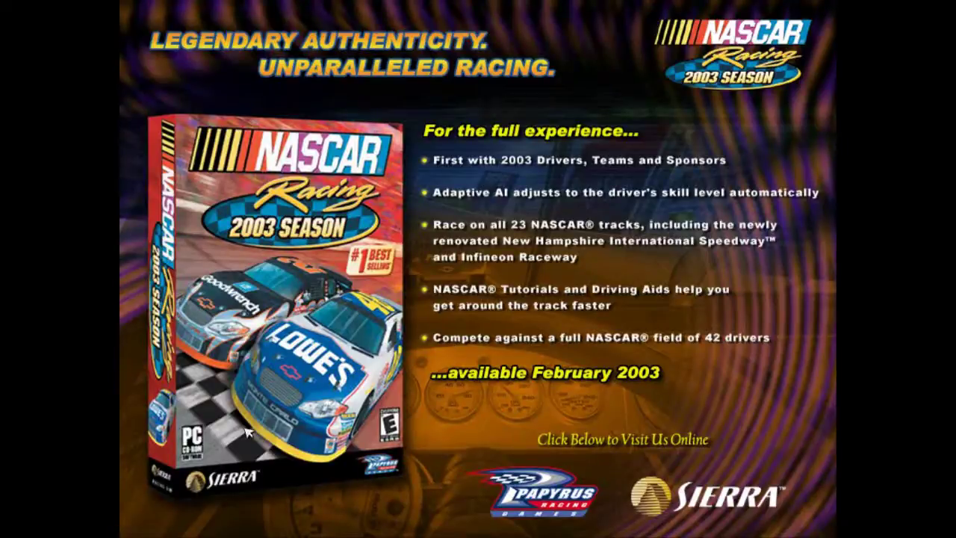
pyautogui.click(247, 431)
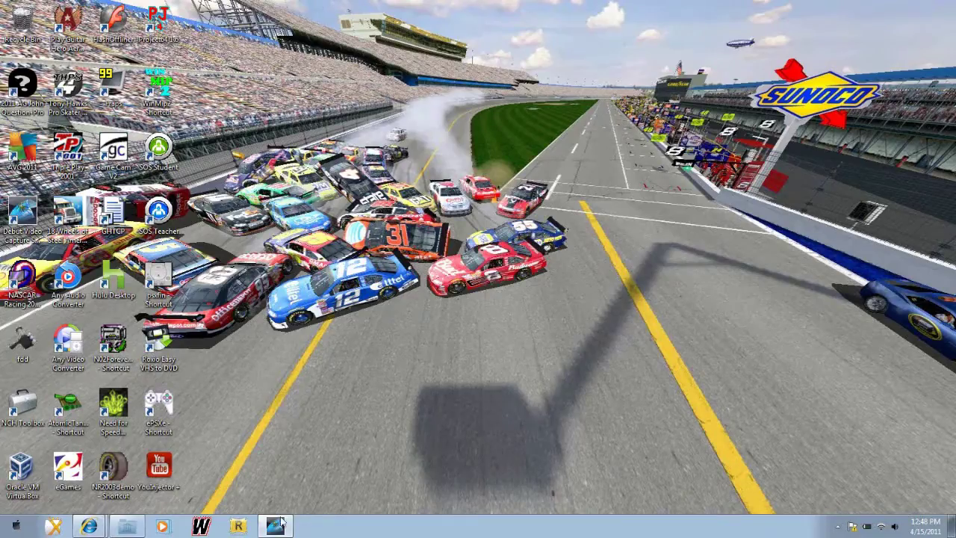
# - Reopen the series folder window and rename the cup folder to cup91
pyautogui.click(125, 527)
pyautogui.click(272, 113)
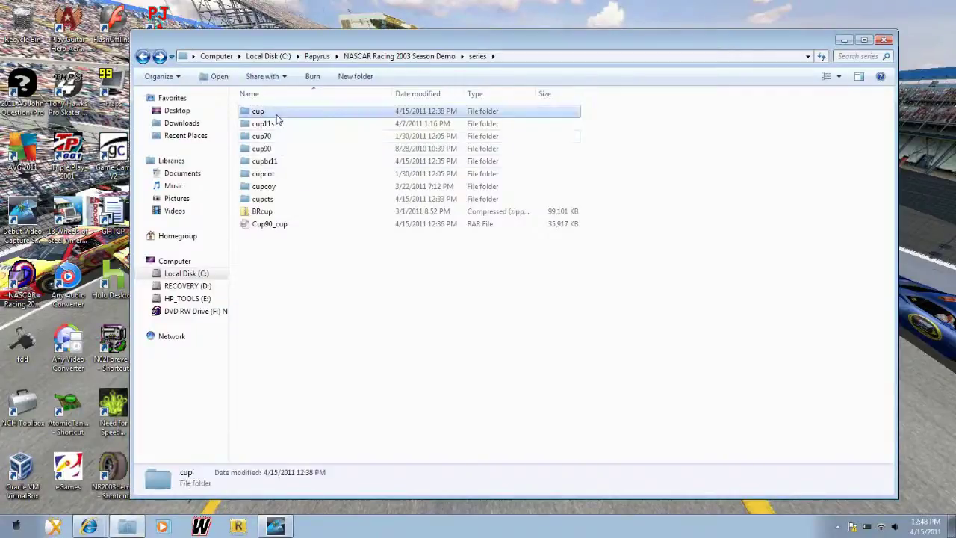
pyautogui.click(272, 112)
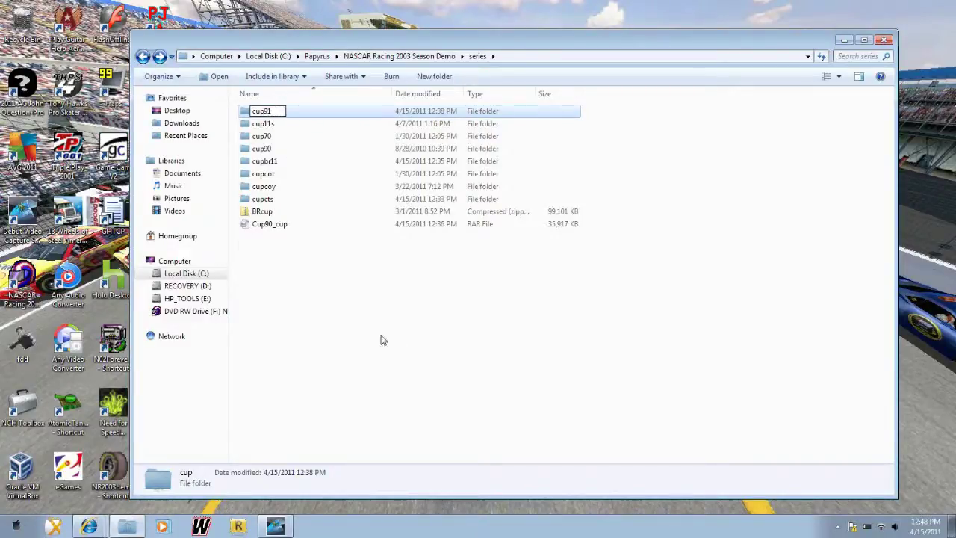
pyautogui.write('cup91')
pyautogui.click(360, 325)
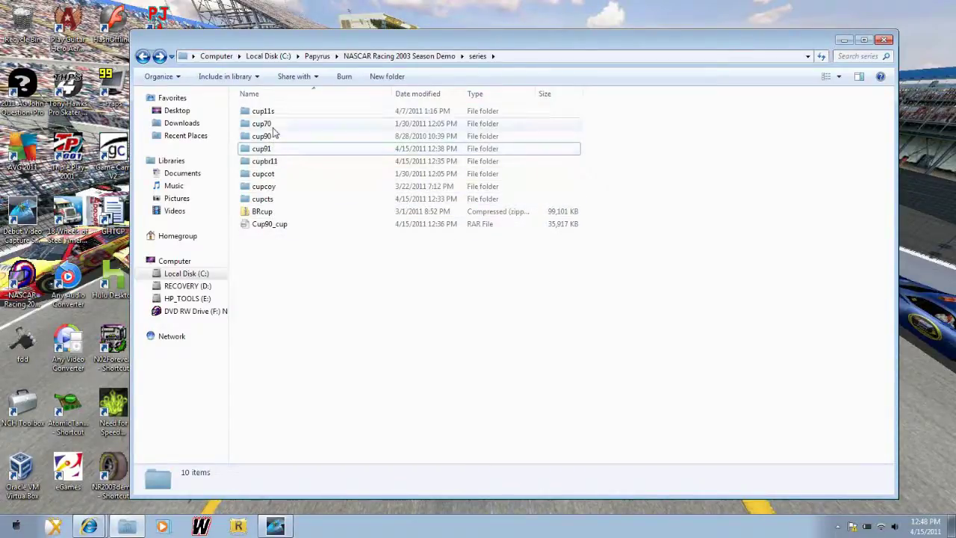
# - Rename the cup70 folder to cup so that the 1970 series becomes active
pyautogui.click(269, 124)
pyautogui.click(268, 124)
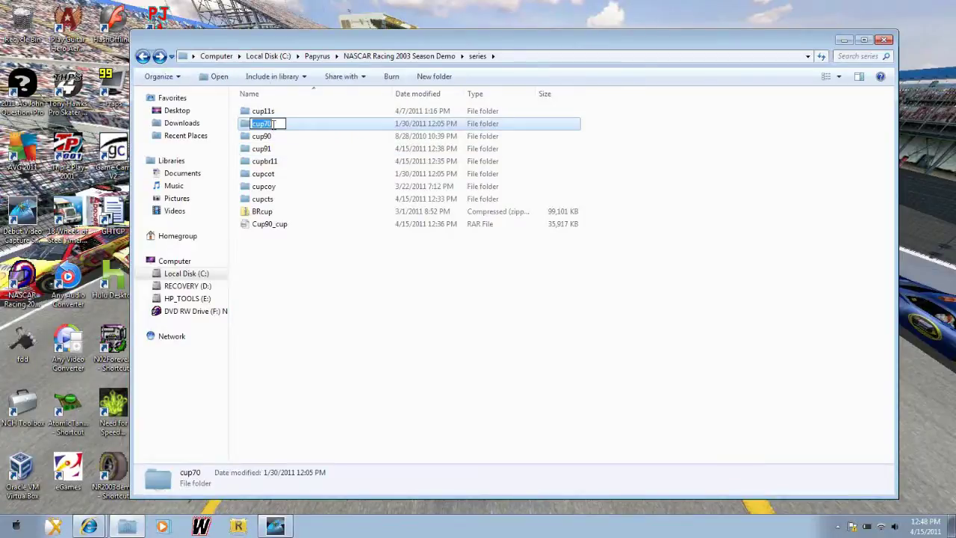
pyautogui.press('BackSpace')
pyautogui.click(364, 306)
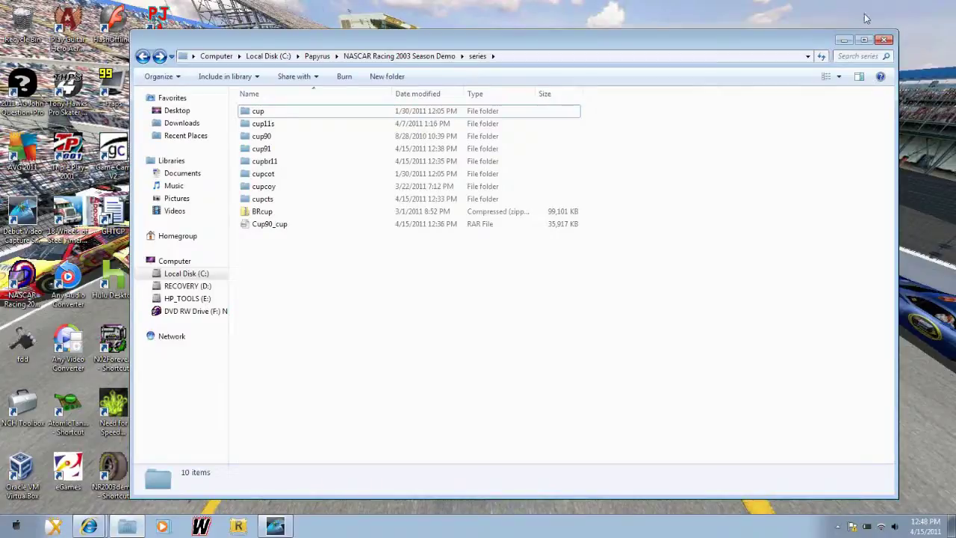
# - Minimize the series folder window, relaunch the NR2003 demo and open the player information
pyautogui.click(853, 43)
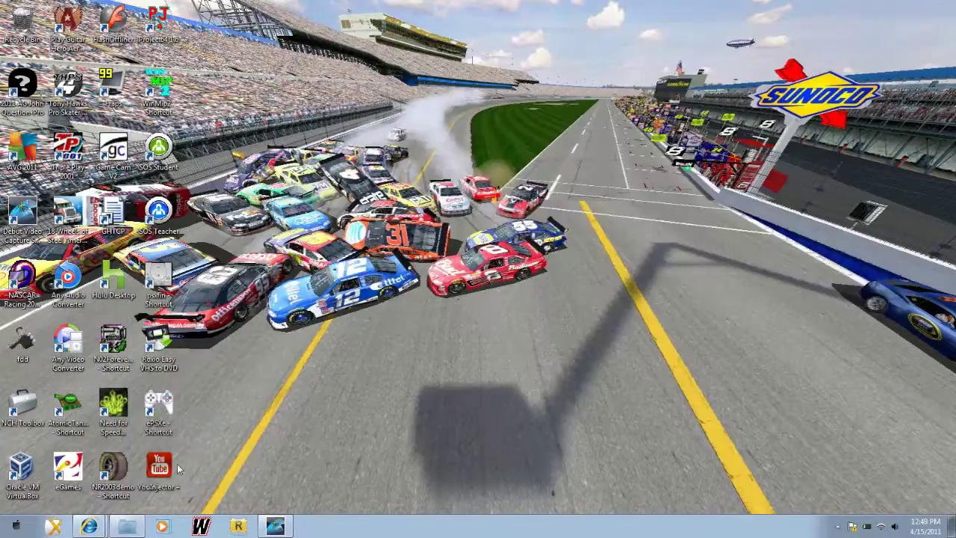
pyautogui.doubleClick(126, 469)
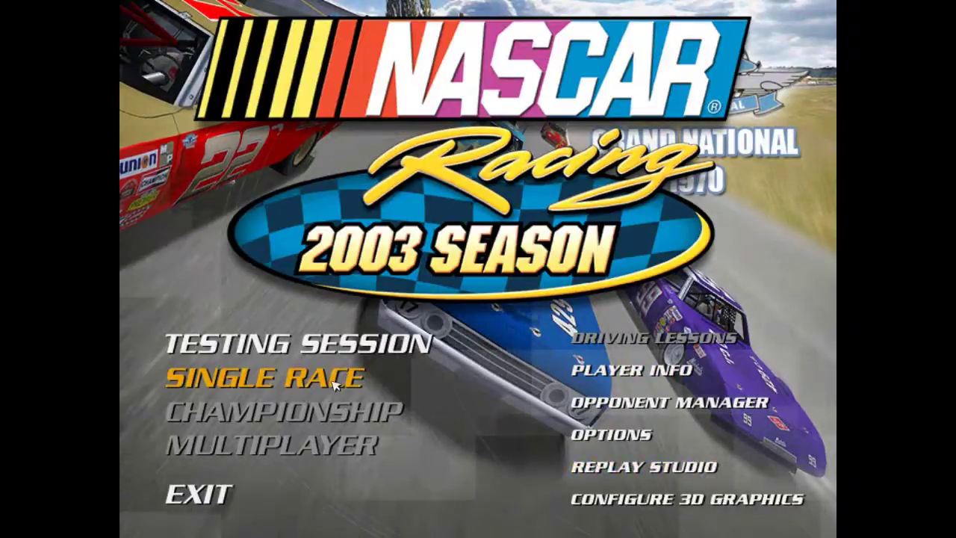
pyautogui.click(609, 371)
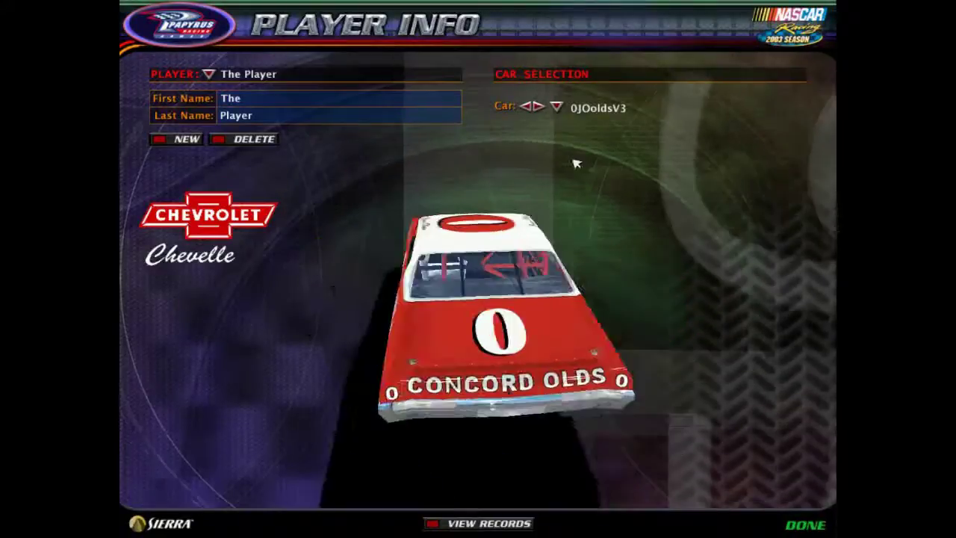
# - Step through the 1970 series cars to the number 6 Dodge Daytona and accept it as the player's car
pyautogui.click(539, 107)
pyautogui.click(539, 107)
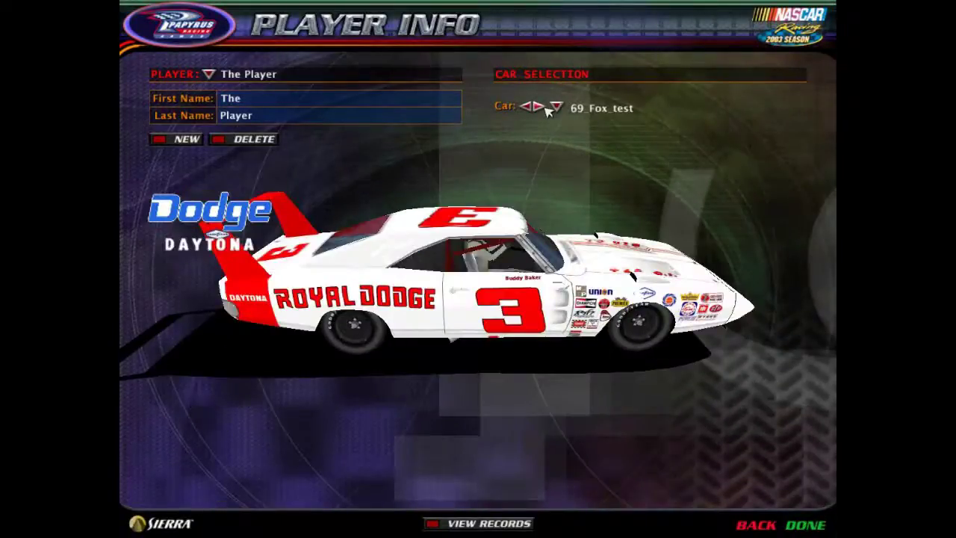
pyautogui.click(540, 106)
pyautogui.click(540, 107)
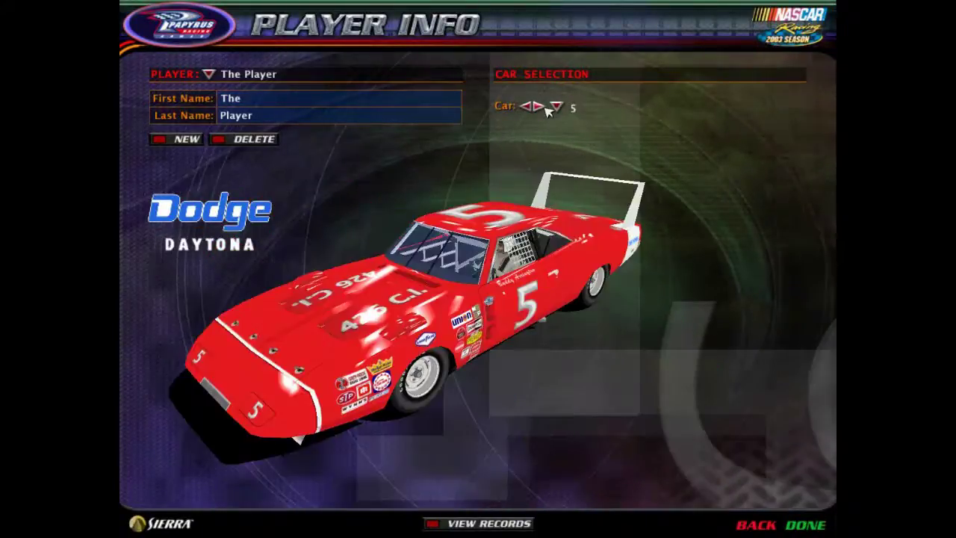
pyautogui.click(546, 107)
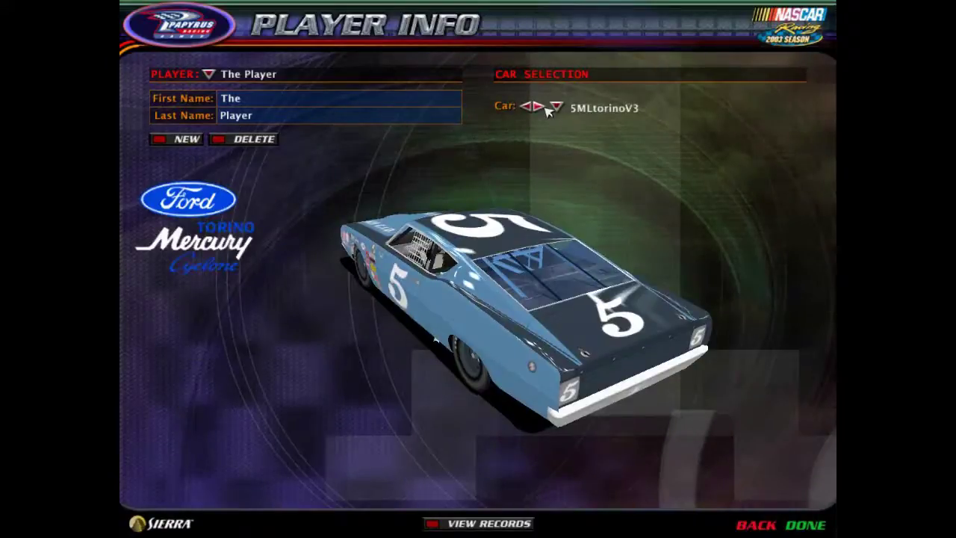
pyautogui.click(545, 108)
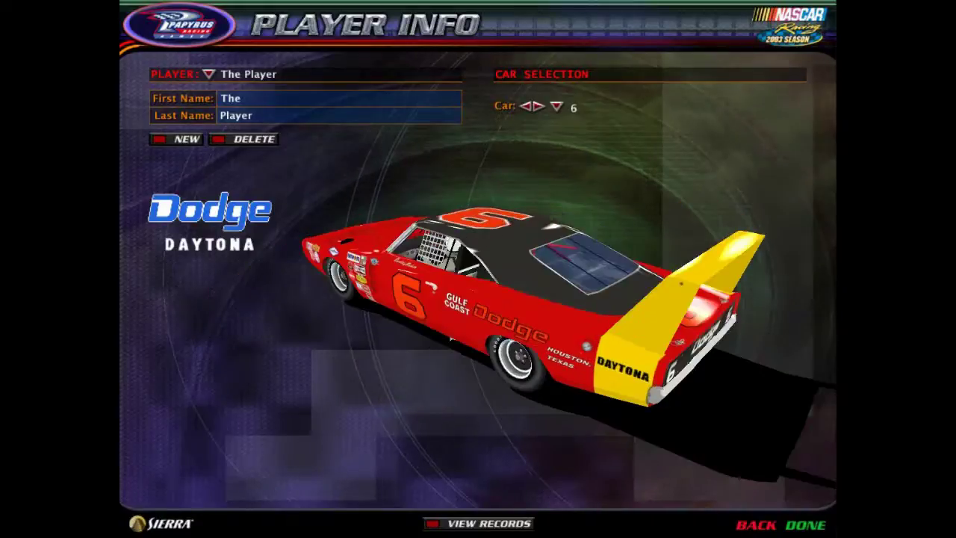
pyautogui.click(817, 525)
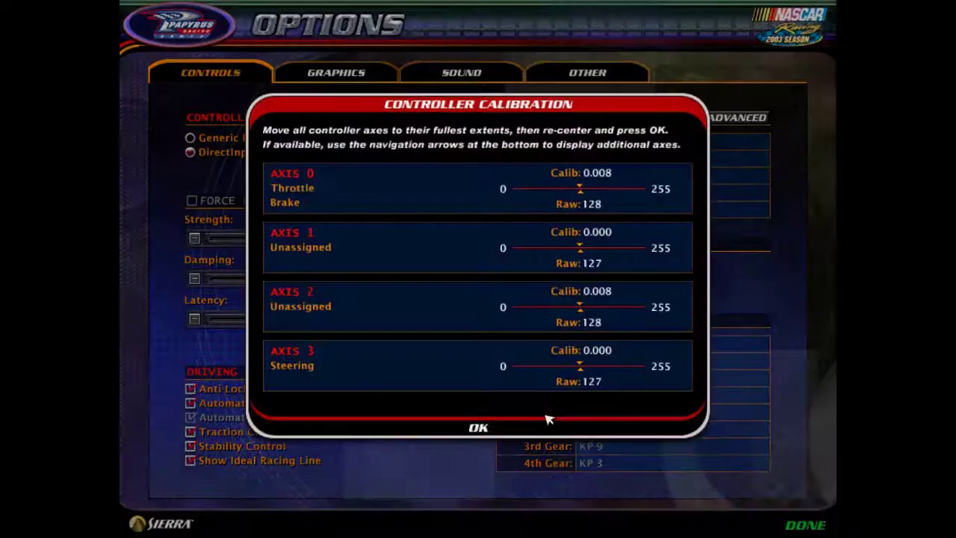
# - Accept the controller calibration and turn off Traction Control, Stability Control and Show Ideal Racing Line in the driving aids
pyautogui.click(477, 427)
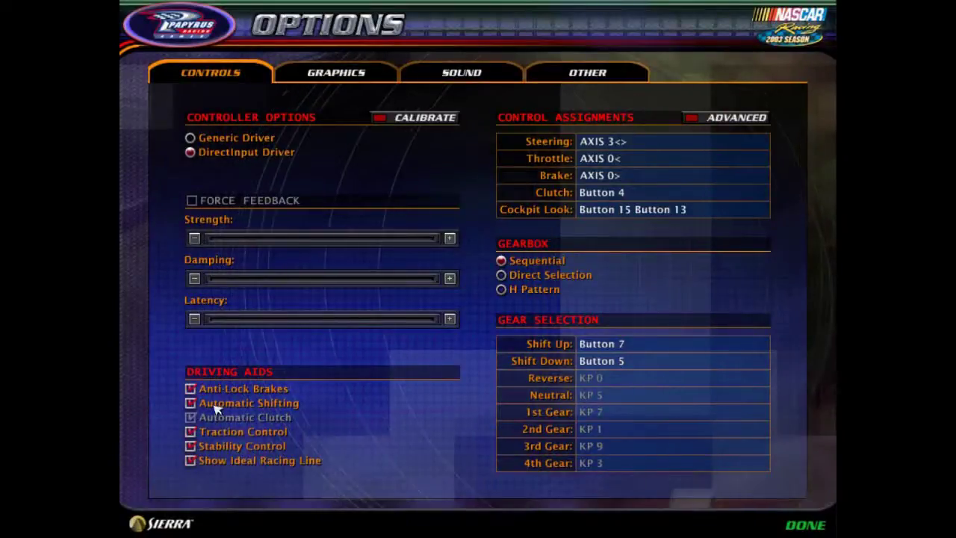
pyautogui.click(190, 432)
pyautogui.click(190, 445)
pyautogui.click(190, 460)
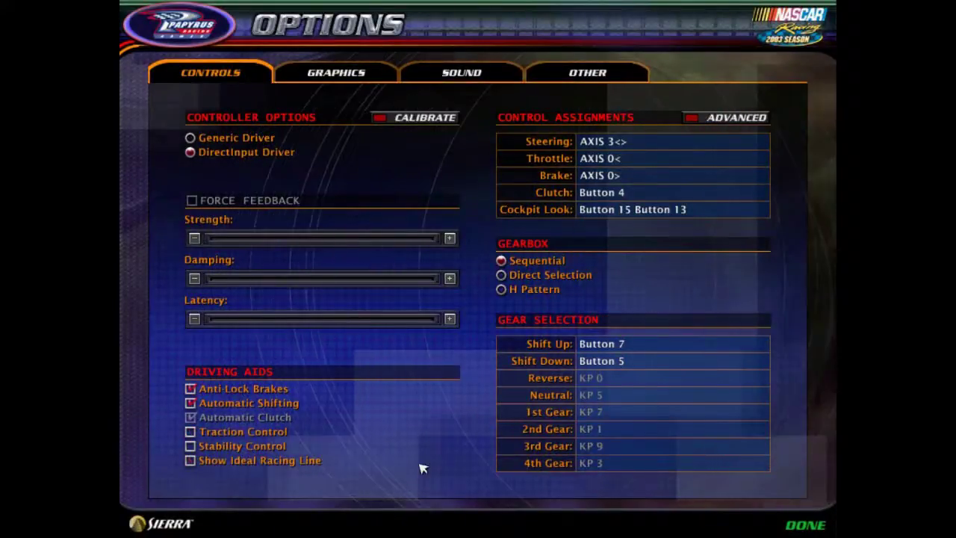
pyautogui.click(804, 526)
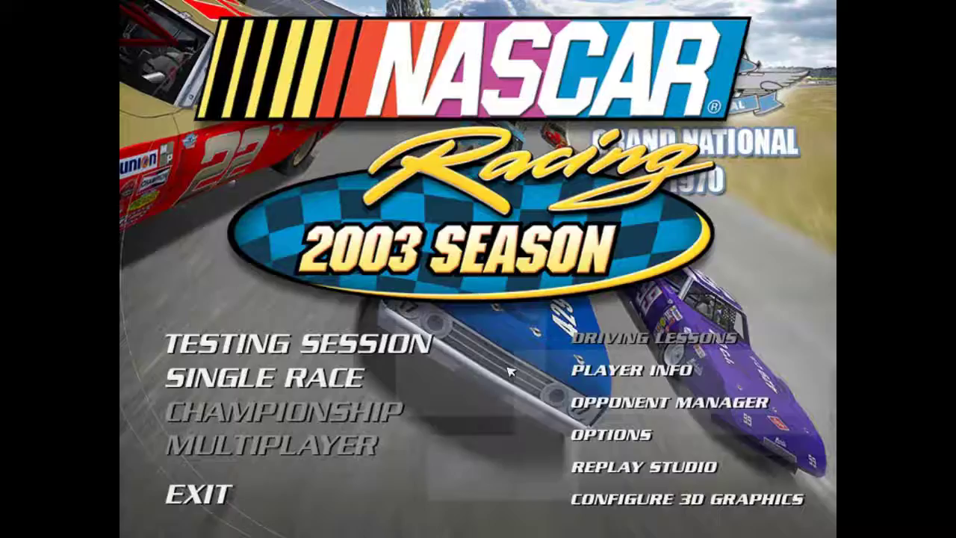
# - Set up a single race at Talladega and show its race options
pyautogui.click(317, 379)
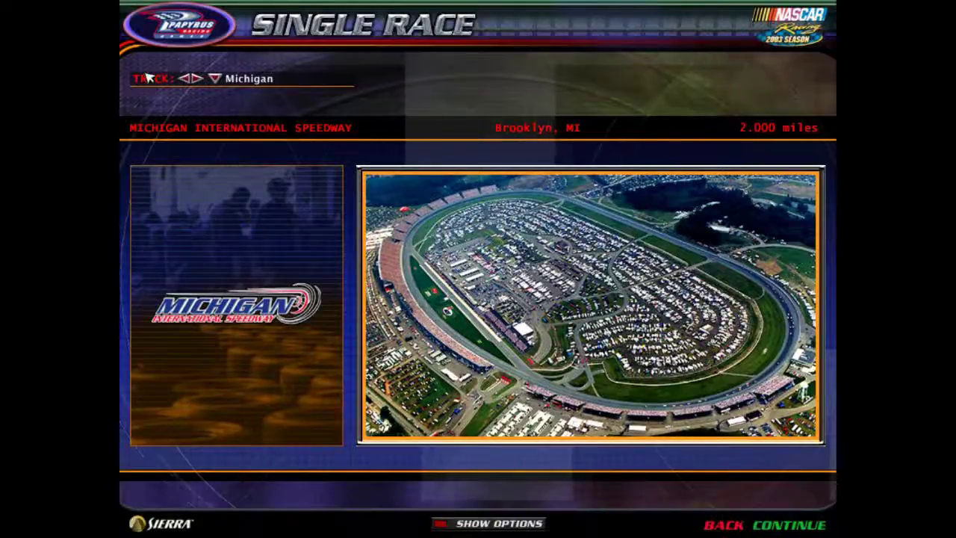
pyautogui.click(216, 81)
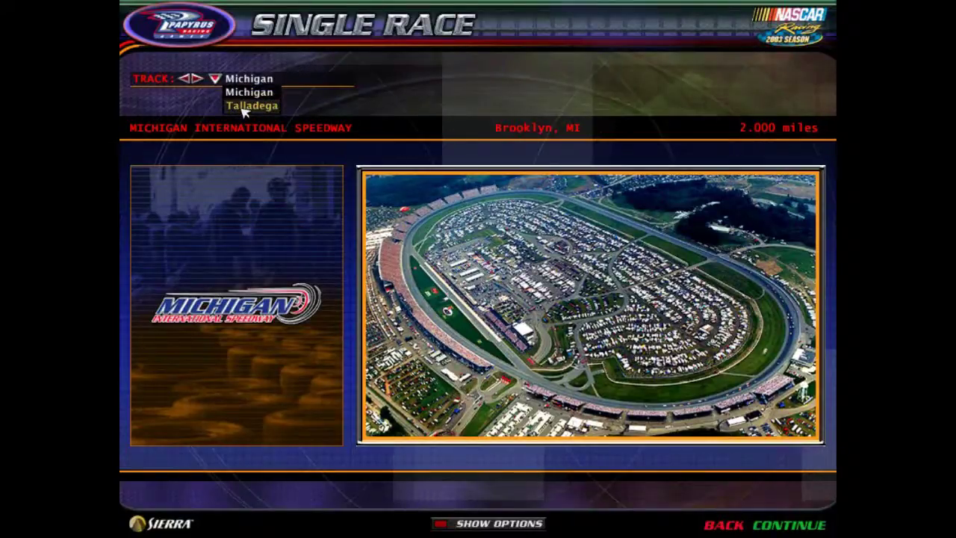
pyautogui.click(249, 105)
pyautogui.click(512, 522)
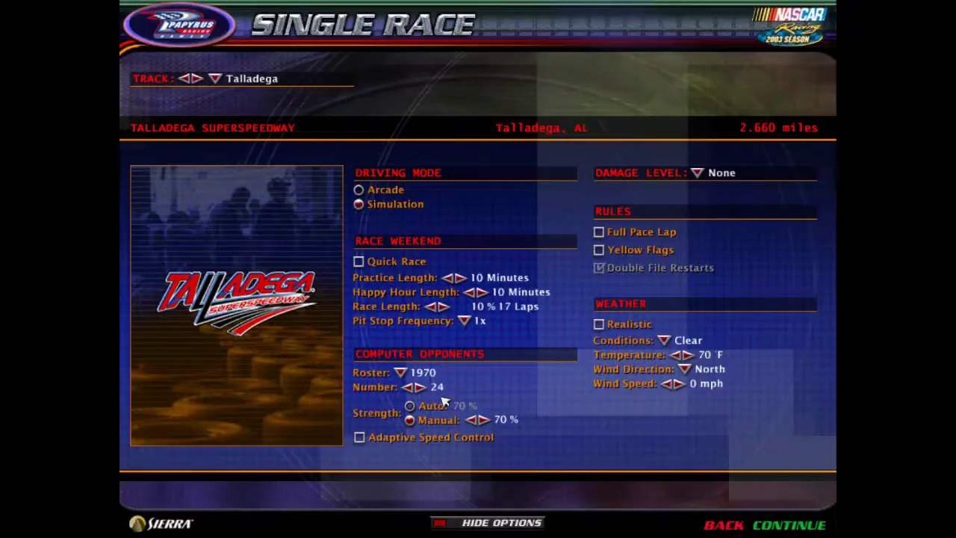
# - Set opponent strength to Auto with Adaptive Speed Control, choose the Realistic damage level and continue to the race
pyautogui.click(410, 406)
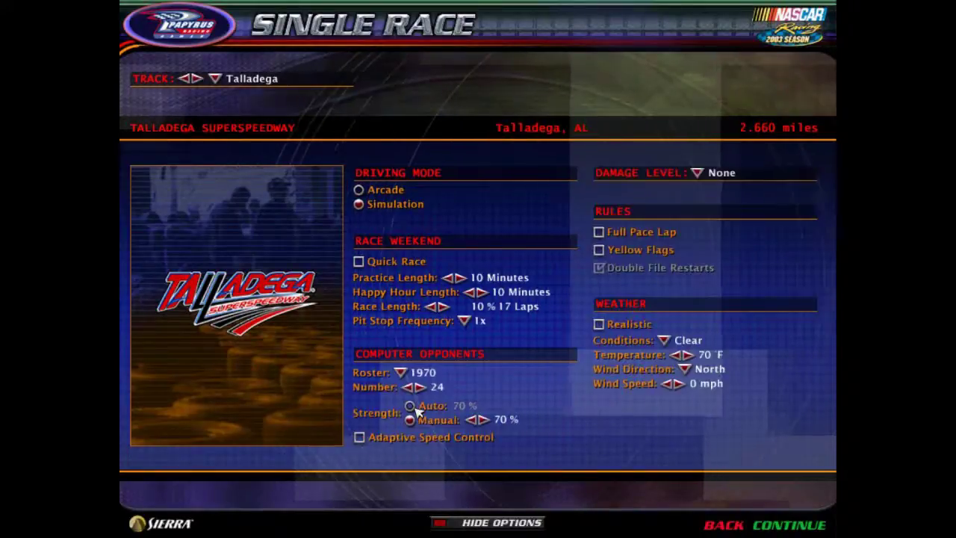
pyautogui.click(360, 437)
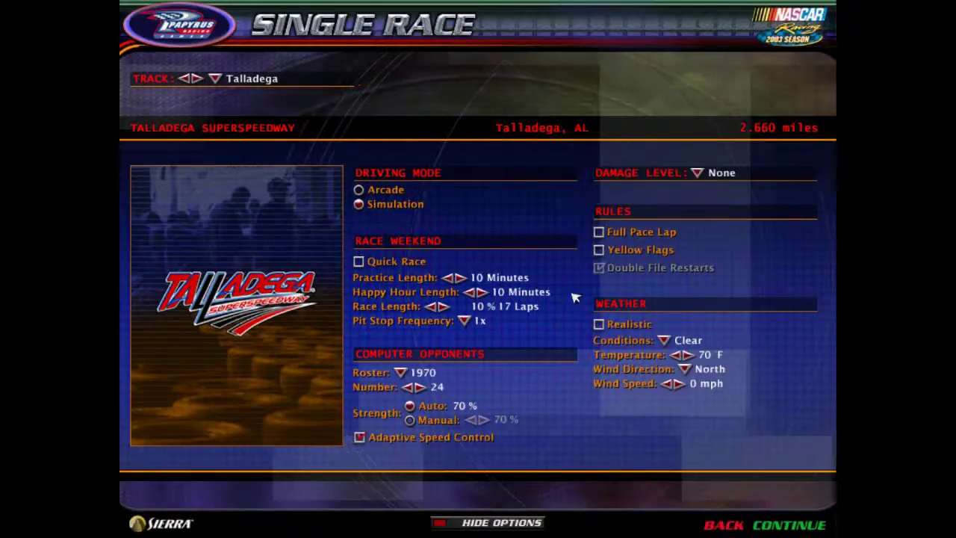
pyautogui.click(697, 172)
pyautogui.click(734, 213)
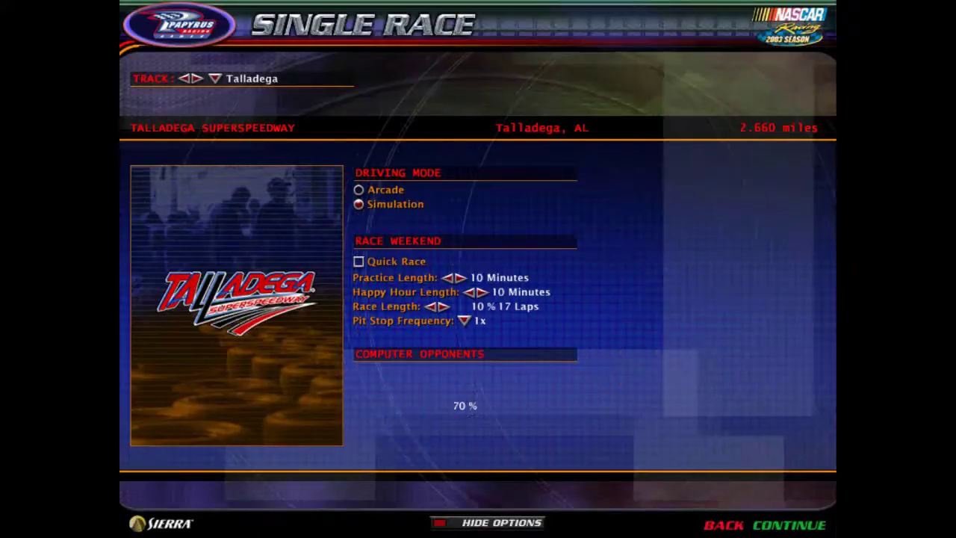
pyautogui.click(786, 526)
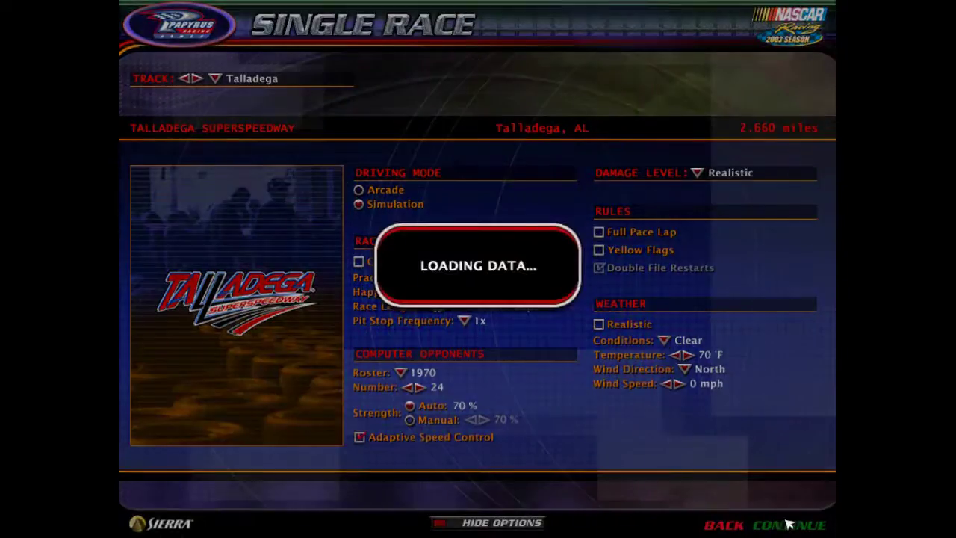